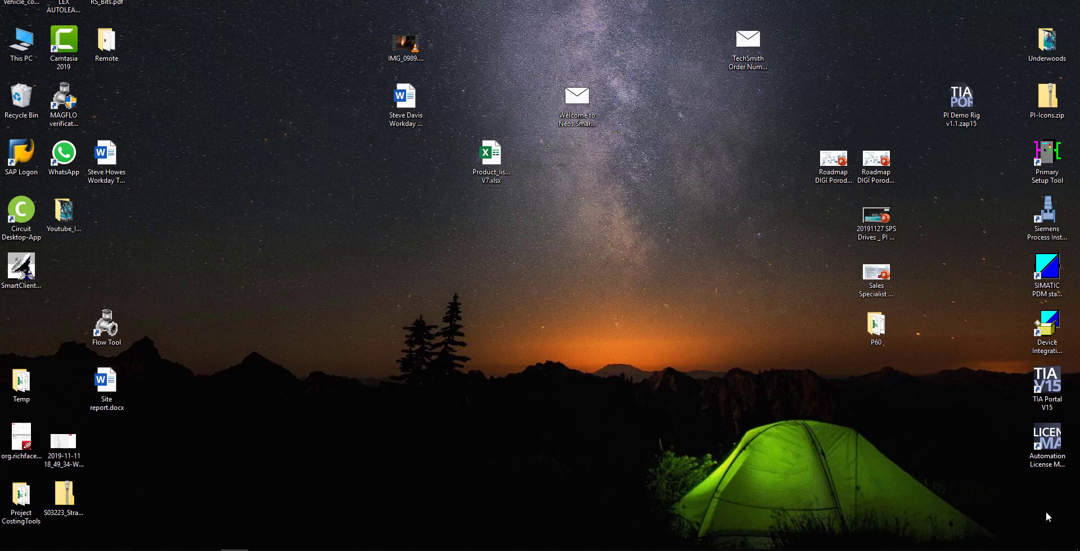
Step: Launch TIA Portal V15 and start a new project, replacing Project2 with the name Demo2
{"action": "left_click", "coordinate": [1046, 386]}
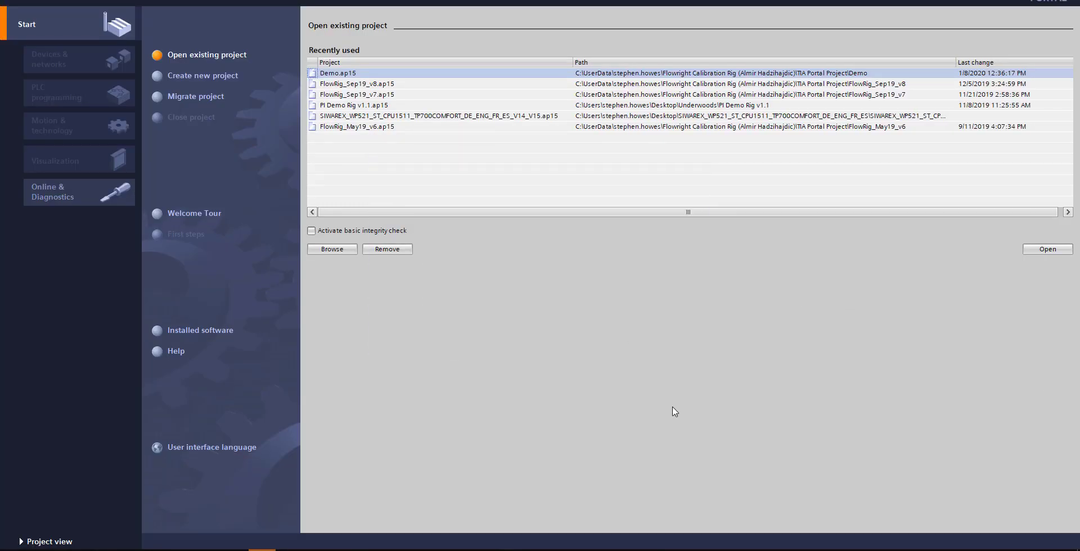
{"action": "left_click", "coordinate": [226, 76]}
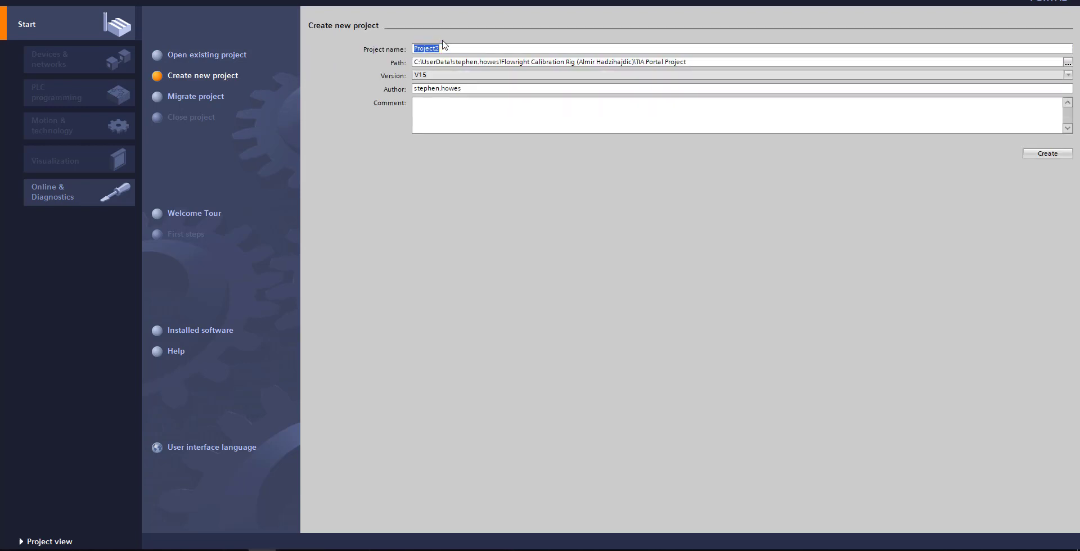
{"action": "left_click", "coordinate": [444, 45]}
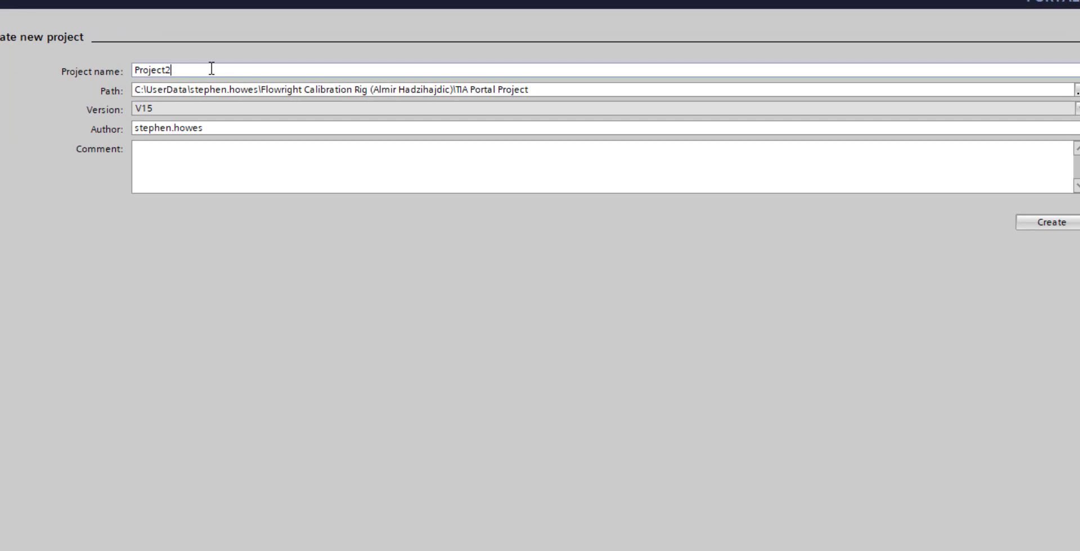
{"action": "key", "text": "BackSpace"}
{"action": "key", "text": "BackSpace"}
{"action": "key", "text": "BackSpace"}
{"action": "key", "text": "BackSpace"}
{"action": "key", "text": "BackSpace"}
{"action": "key", "text": "BackSpace"}
{"action": "key", "text": "BackSpace"}
{"action": "key", "text": "BackSpace"}
{"action": "type", "text": "Demo2"}
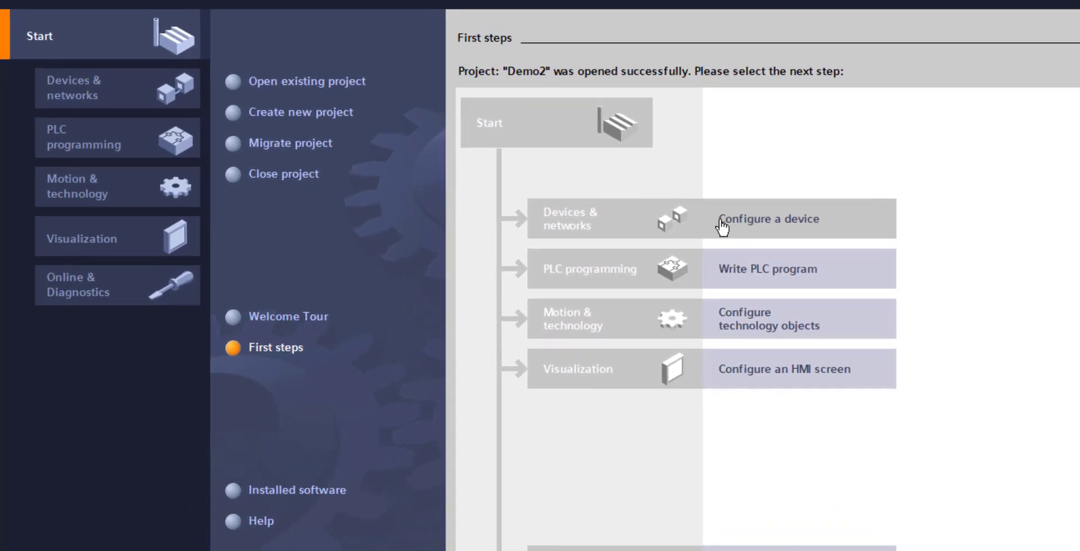
Step: Go from Configure a device to the Add new device page
{"action": "left_click", "coordinate": [722, 225]}
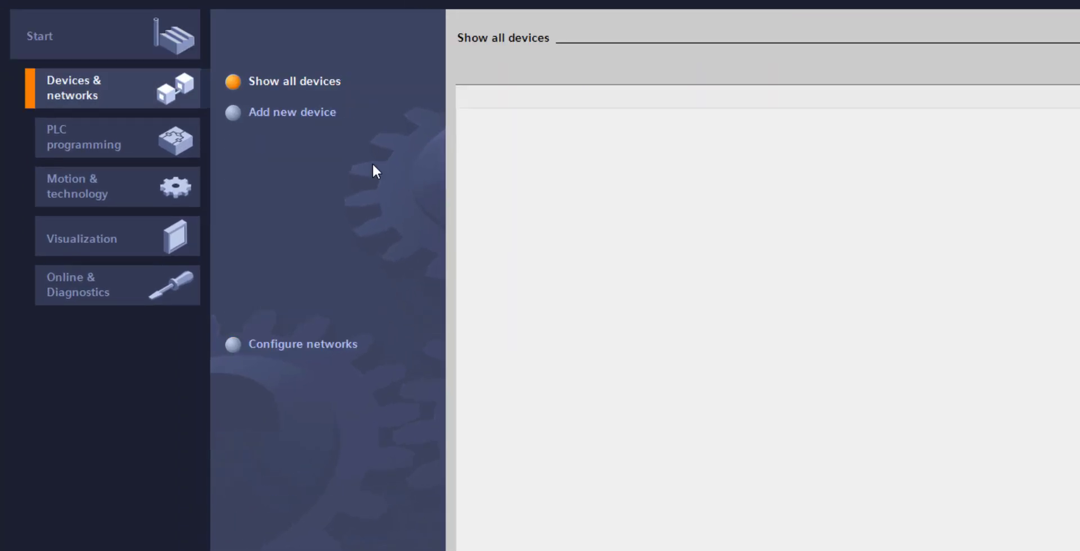
{"action": "left_click", "coordinate": [280, 118]}
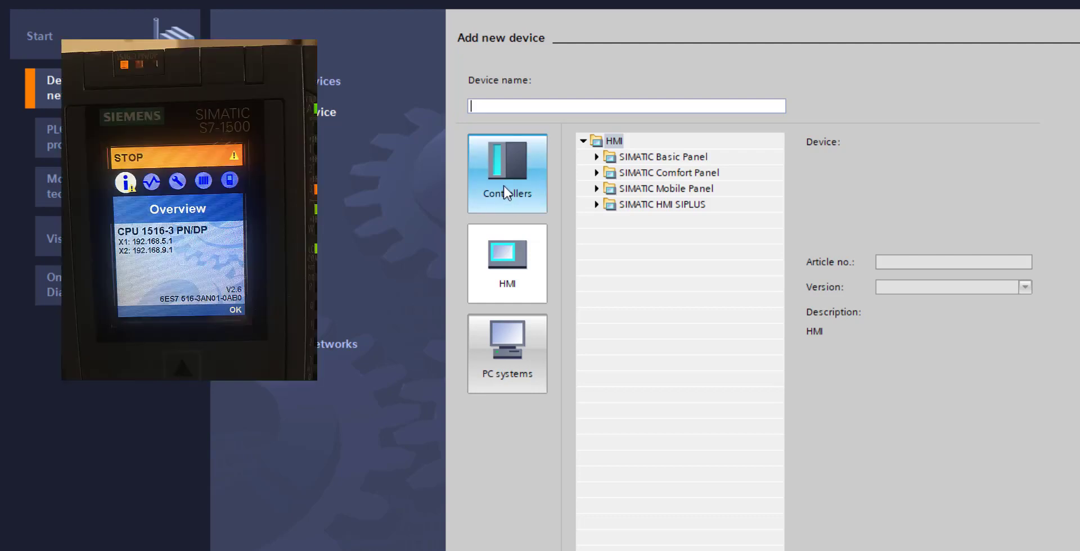
Step: Add the S7-1500 CPU 1516-3 PN/DP, article 6ES7 516-3AN01-0AB0, firmware V2.5
{"action": "left_click", "coordinate": [507, 191]}
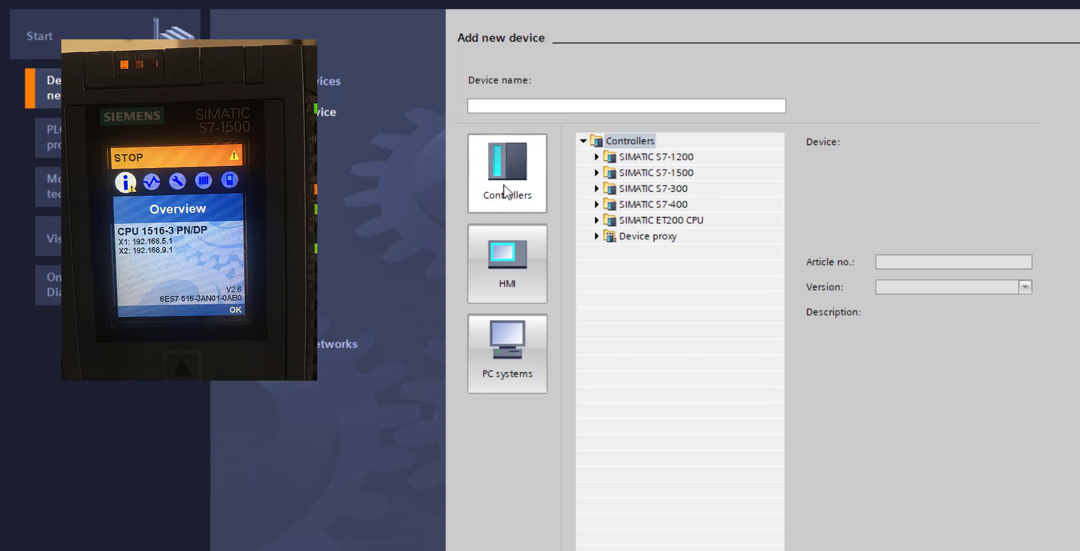
{"action": "left_click", "coordinate": [597, 173]}
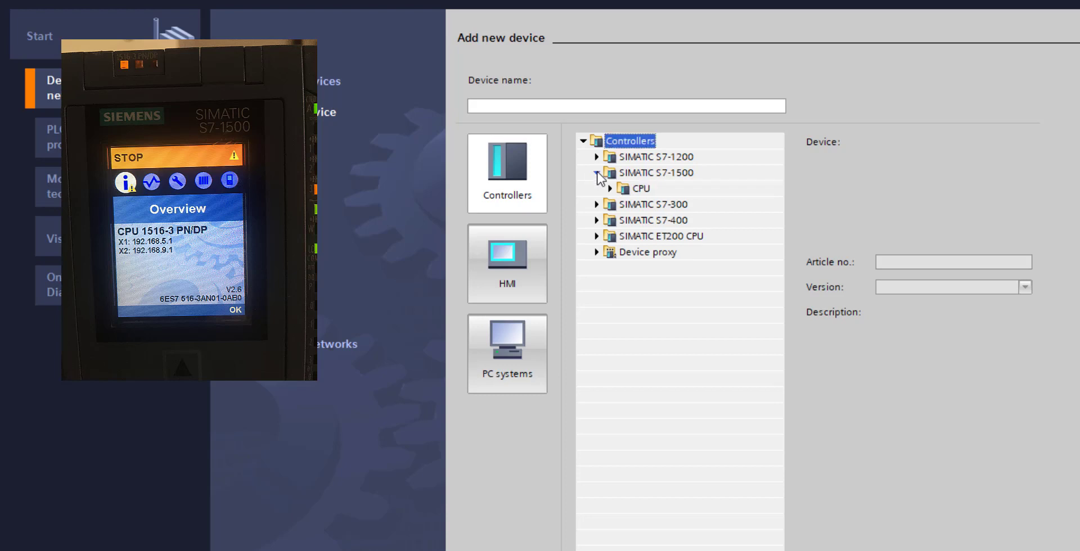
{"action": "left_click", "coordinate": [609, 188]}
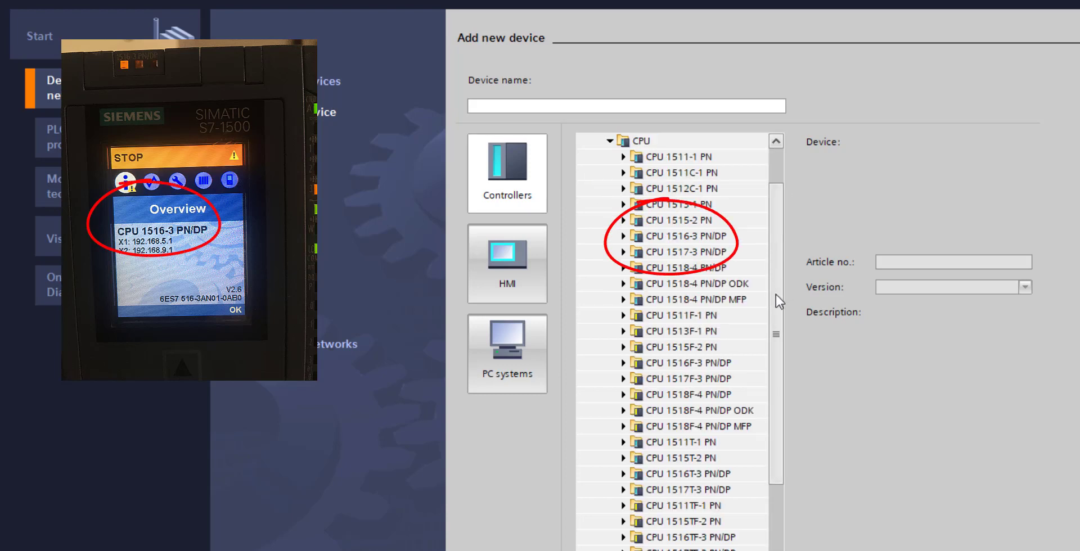
{"action": "left_click", "coordinate": [623, 236]}
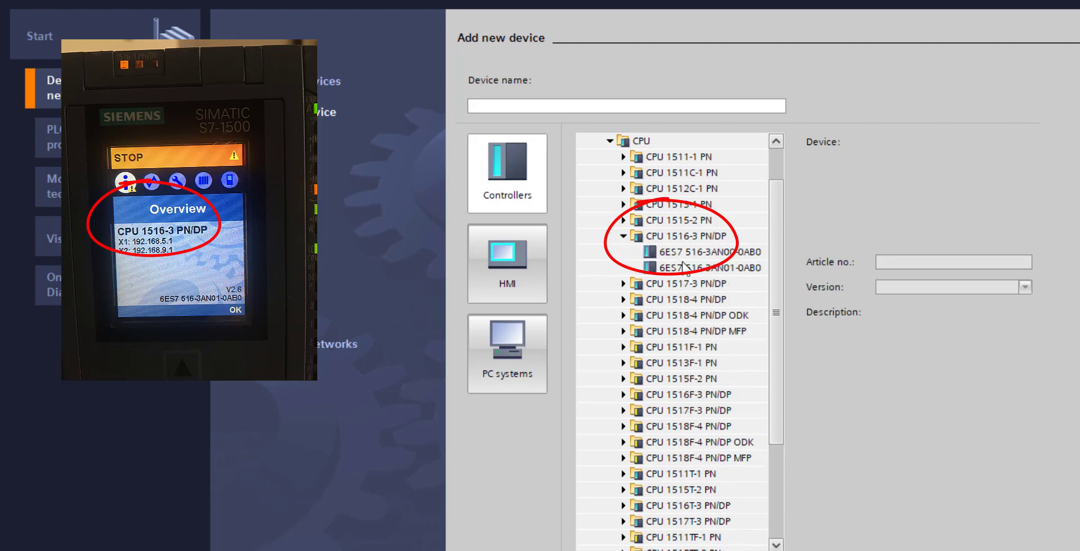
{"action": "left_click", "coordinate": [1004, 288]}
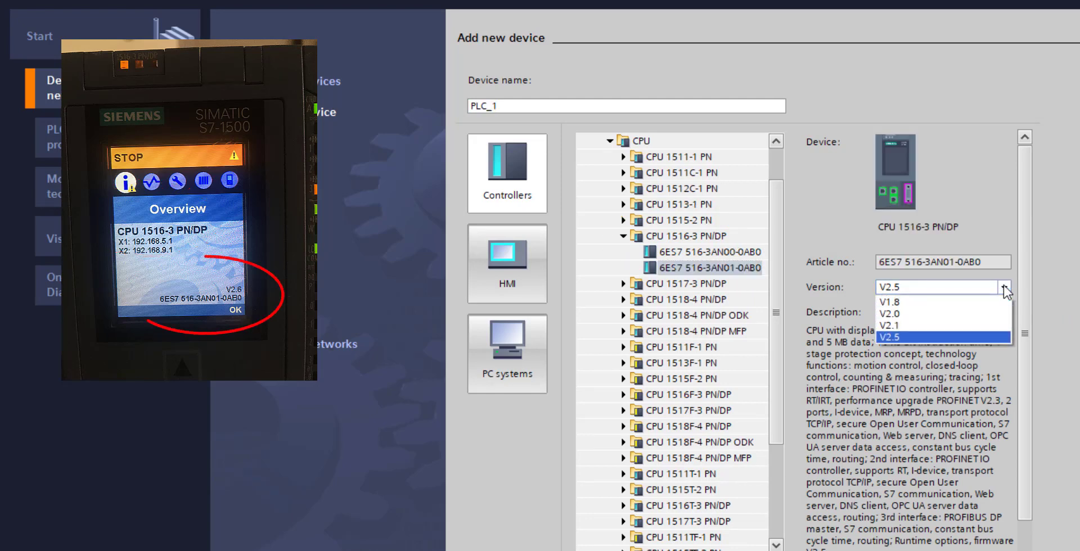
{"action": "left_click", "coordinate": [952, 338]}
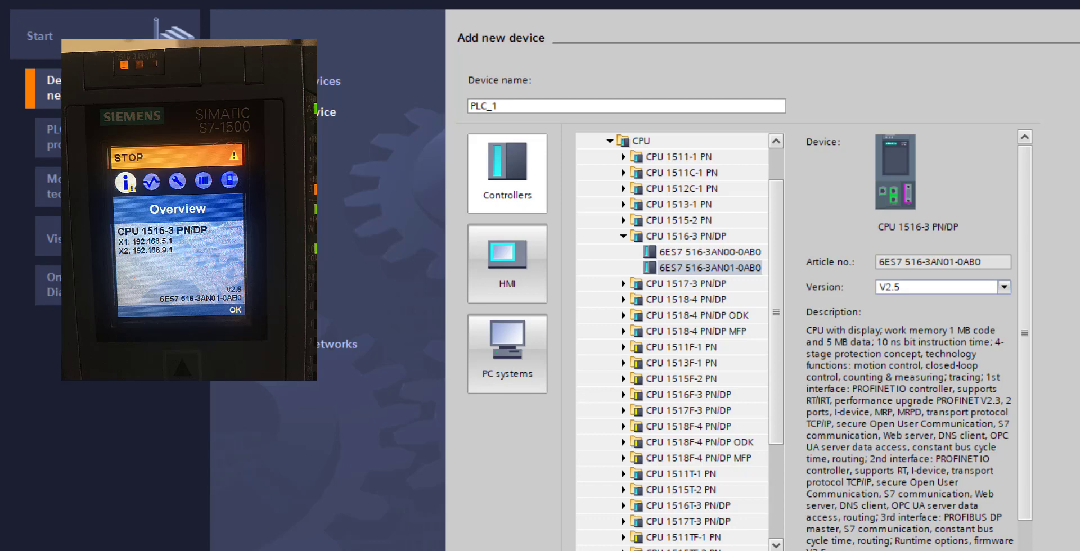
{"action": "left_click", "coordinate": [709, 268]}
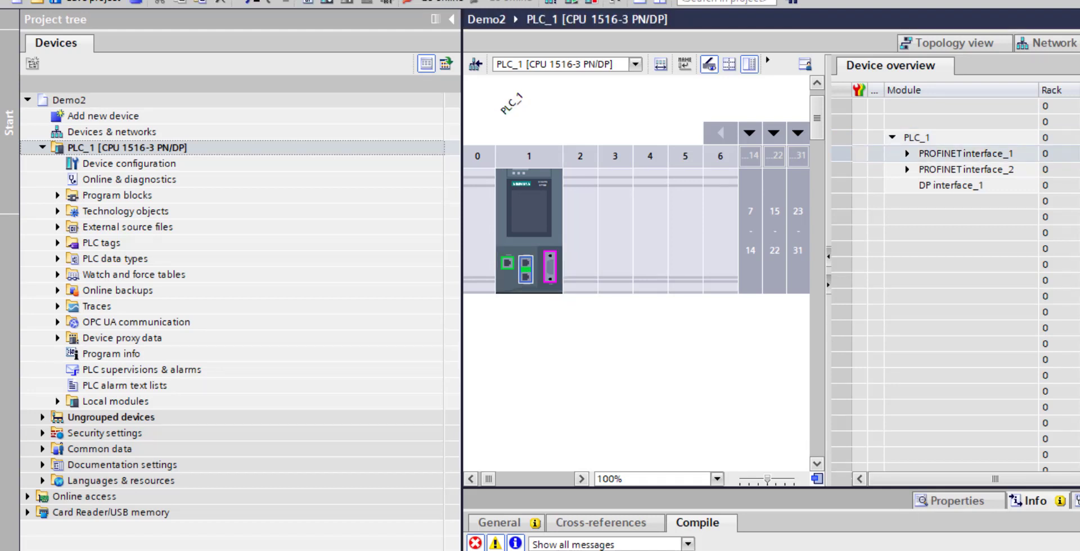
Step: Change PROFINET interface_1's IP address third octet to 5, giving 192.168.5.1
{"action": "left_click", "coordinate": [965, 507]}
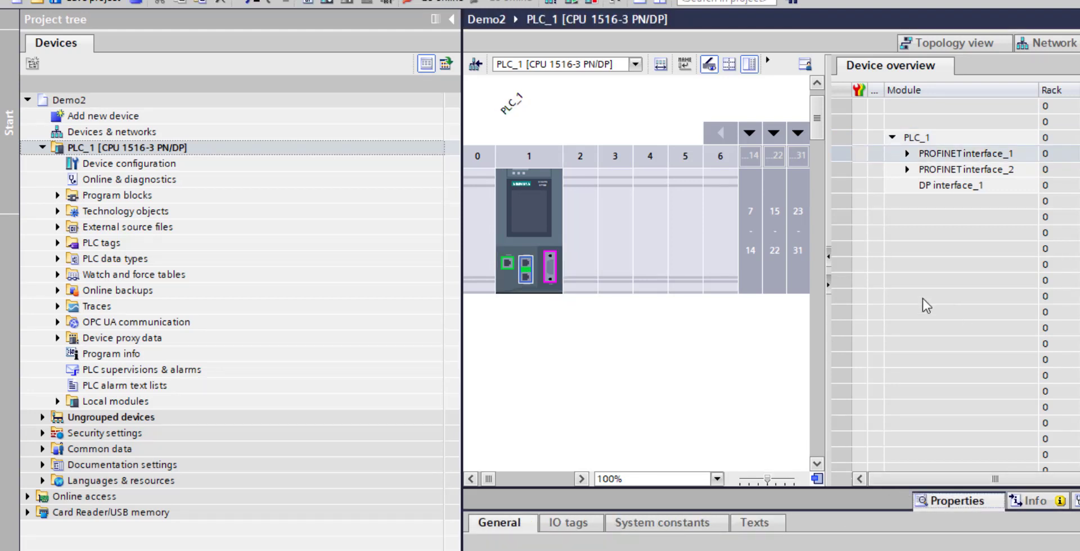
{"action": "left_click", "coordinate": [828, 285]}
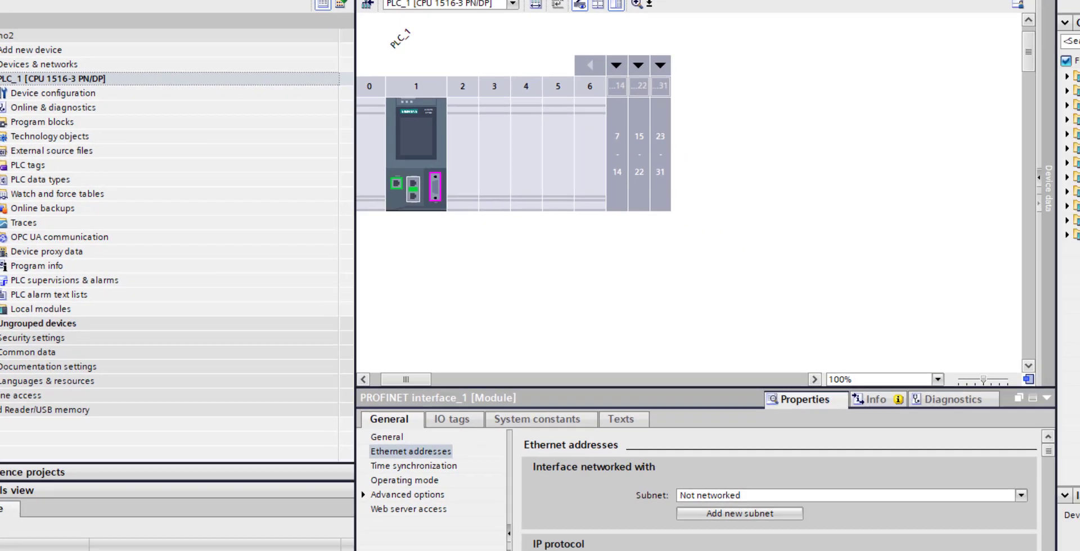
{"action": "double_click", "coordinate": [985, 550]}
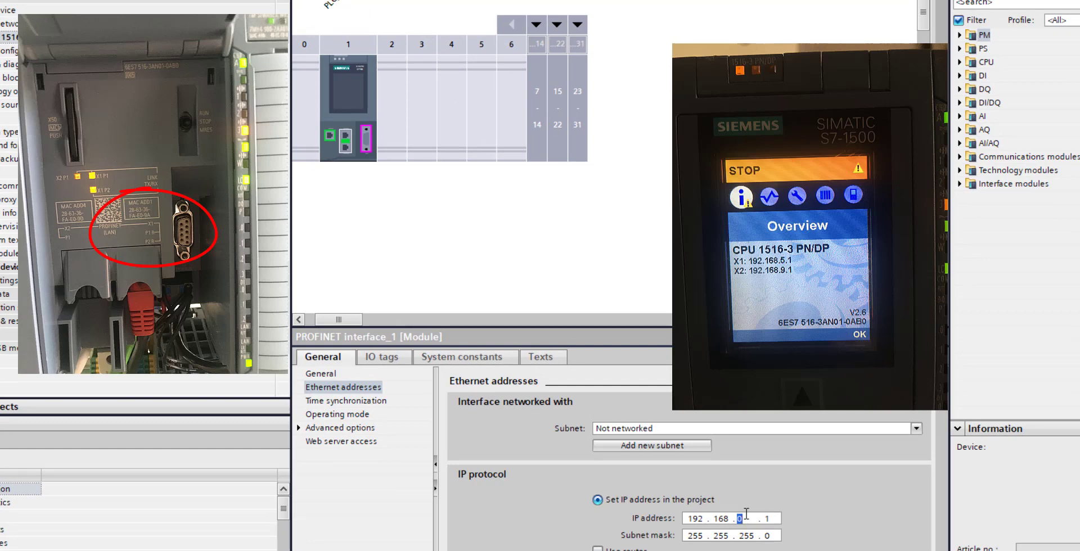
{"action": "type", "text": "5"}
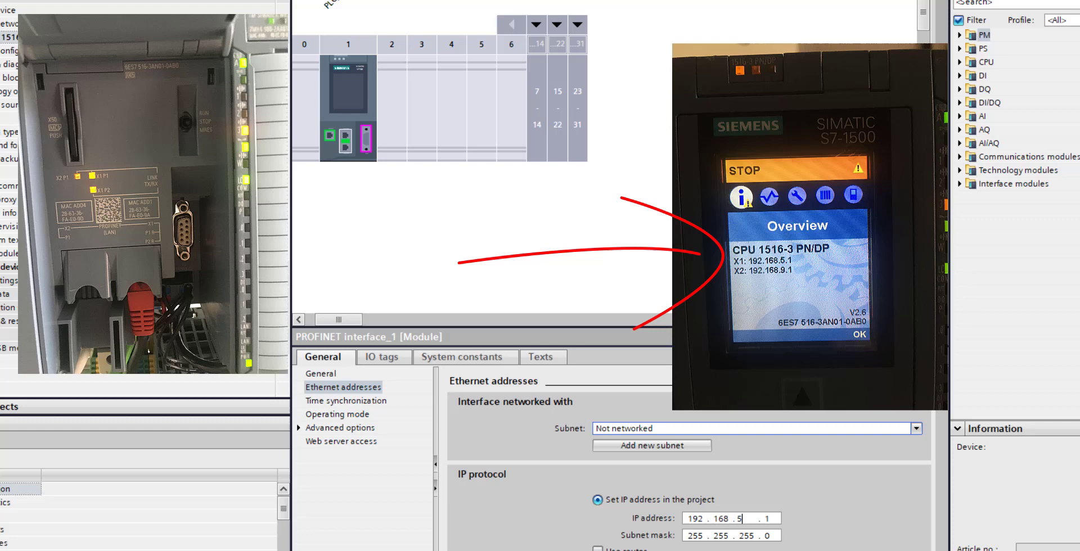
{"action": "left_click", "coordinate": [534, 85]}
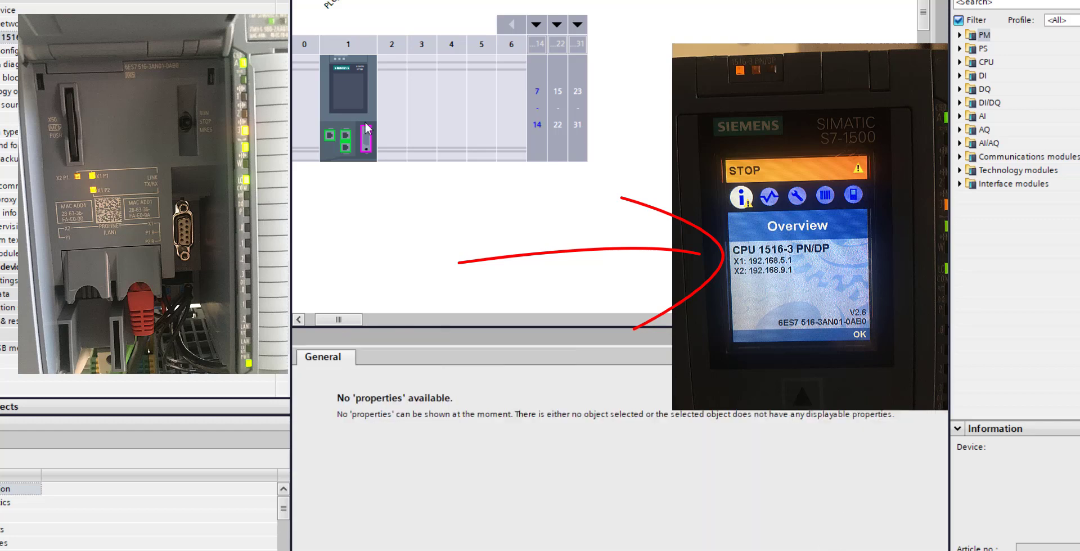
{"action": "left_click", "coordinate": [347, 146]}
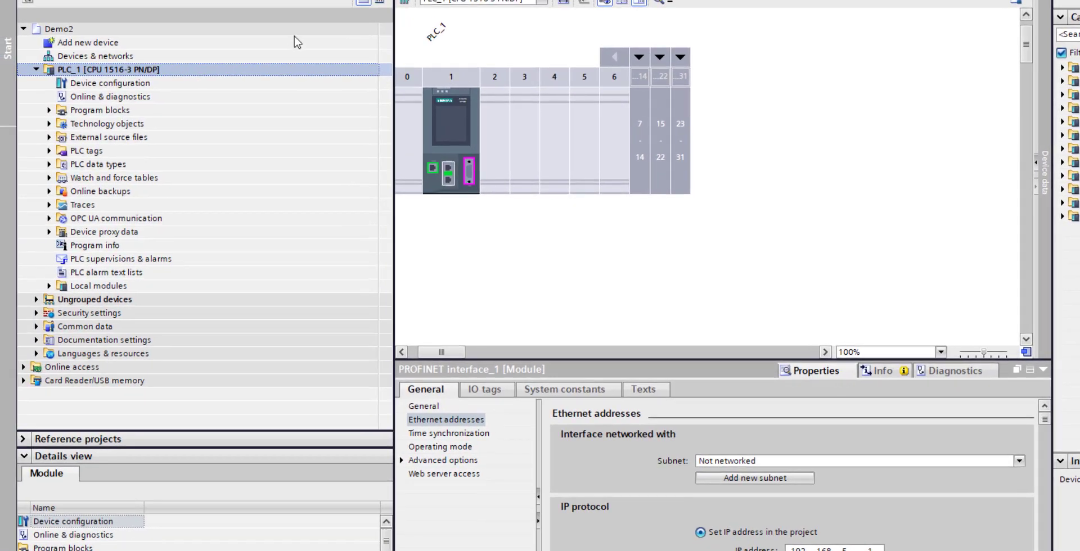
Step: Compile PLC_1's hardware with rebuild all, ending with 0 errors and 2 warnings
{"action": "right_click", "coordinate": [100, 72]}
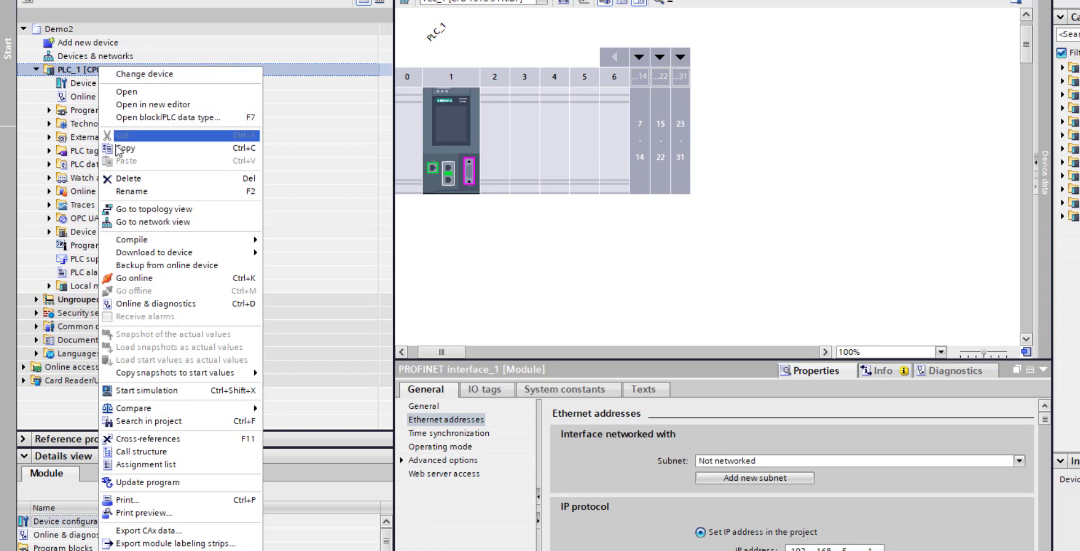
{"action": "mouse_move", "coordinate": [152, 242]}
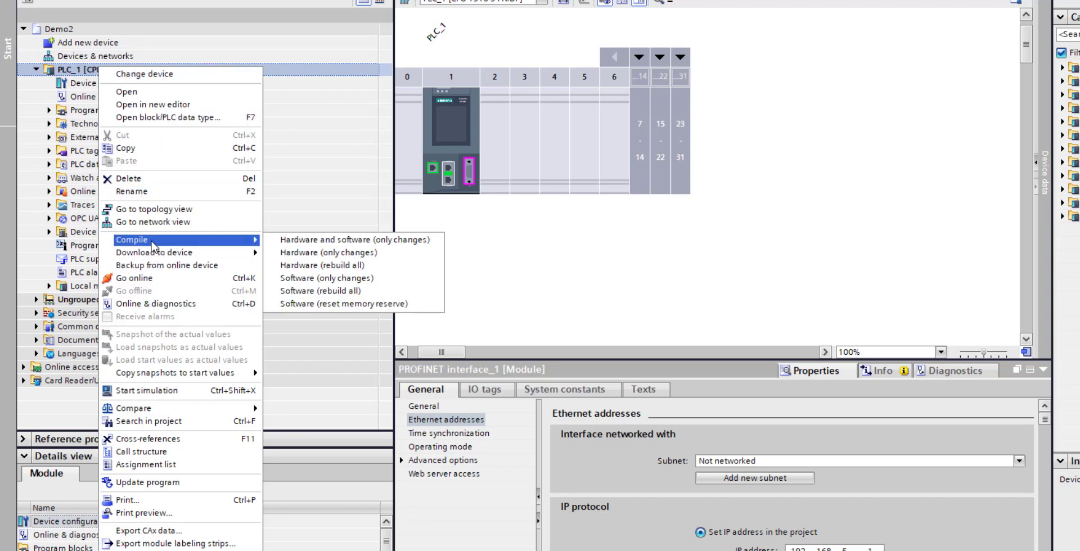
{"action": "left_click", "coordinate": [318, 271]}
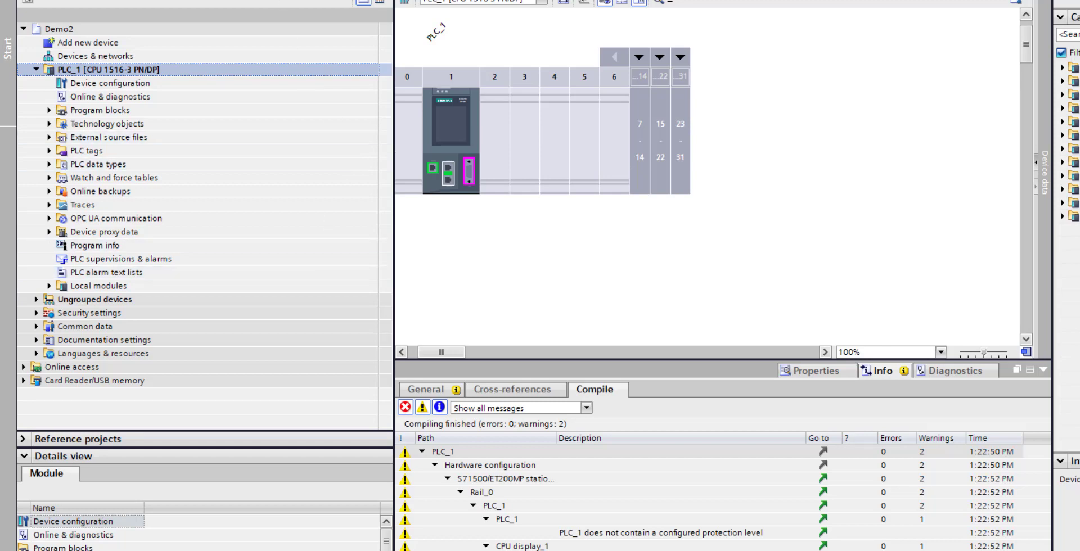
Step: Search for the PLC via a Direct connection at slot 1 X1, flash its LED, then load
{"action": "left_click", "coordinate": [917, 187]}
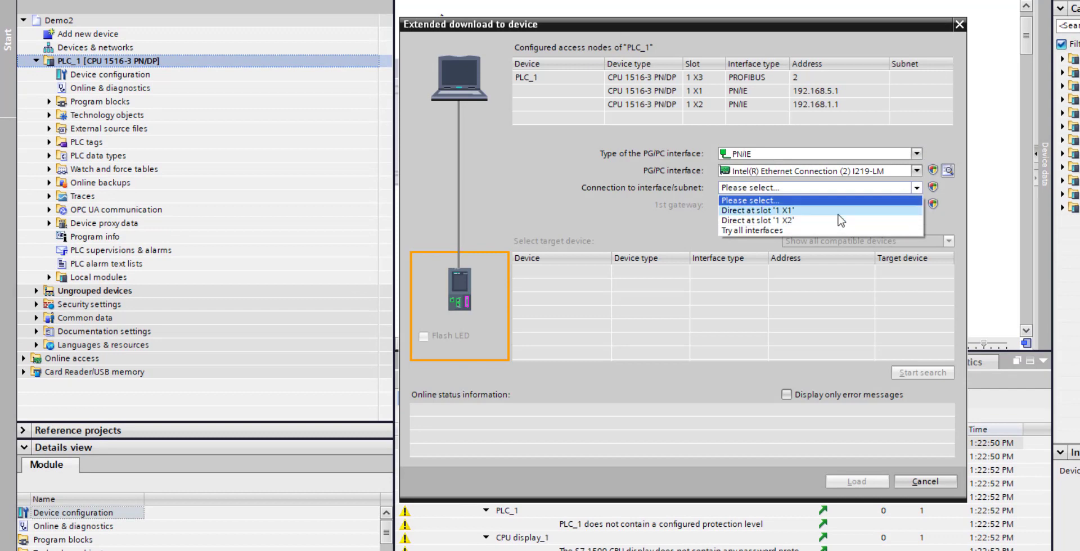
{"action": "left_click", "coordinate": [840, 211]}
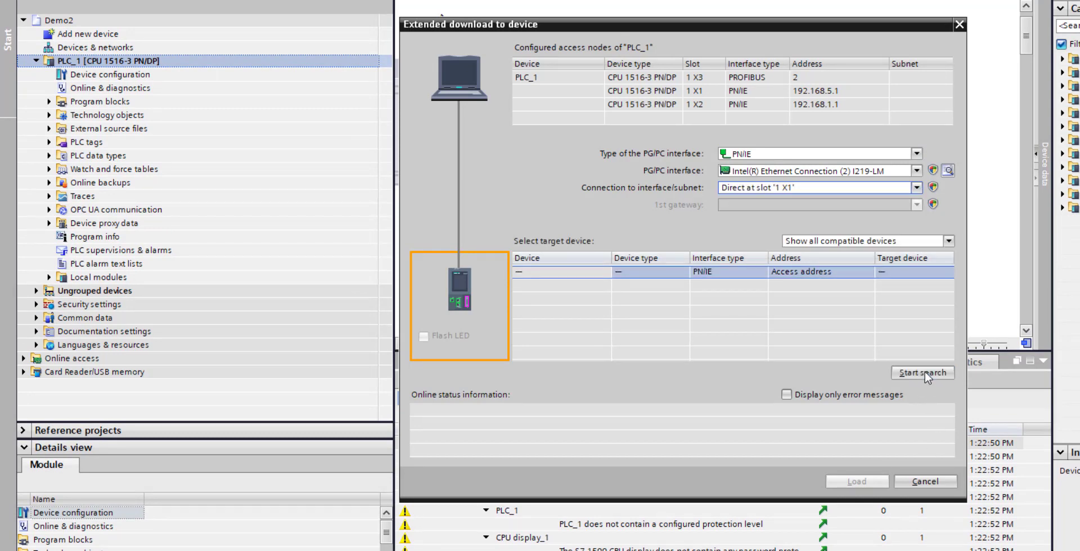
{"action": "left_click", "coordinate": [926, 373]}
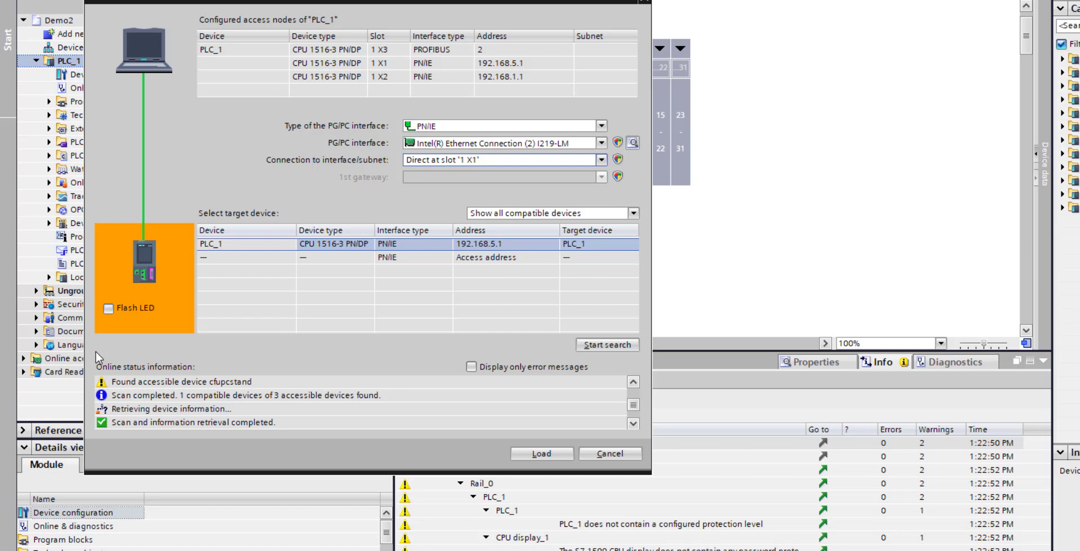
{"action": "left_click", "coordinate": [110, 310]}
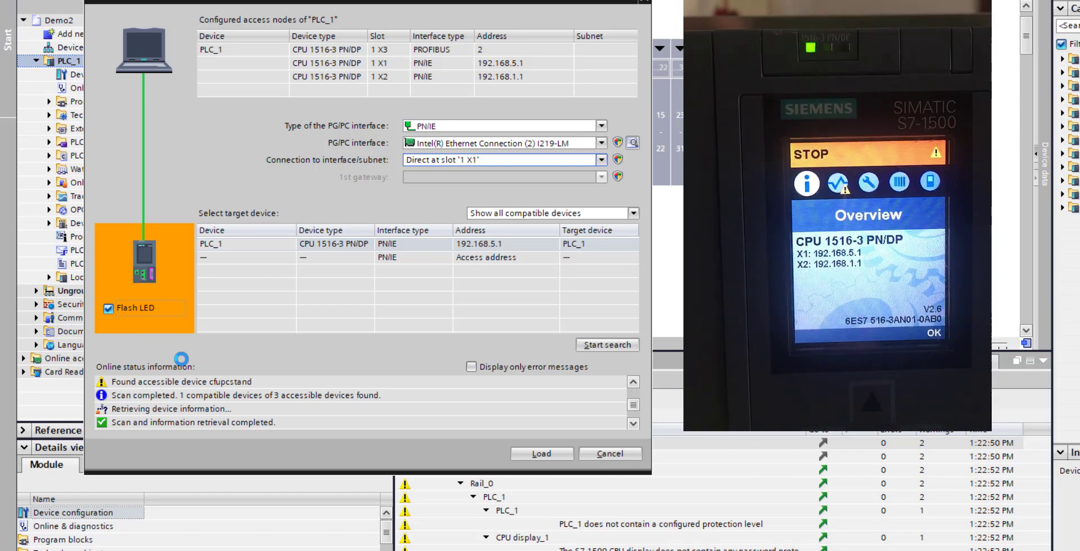
{"action": "left_click", "coordinate": [108, 309]}
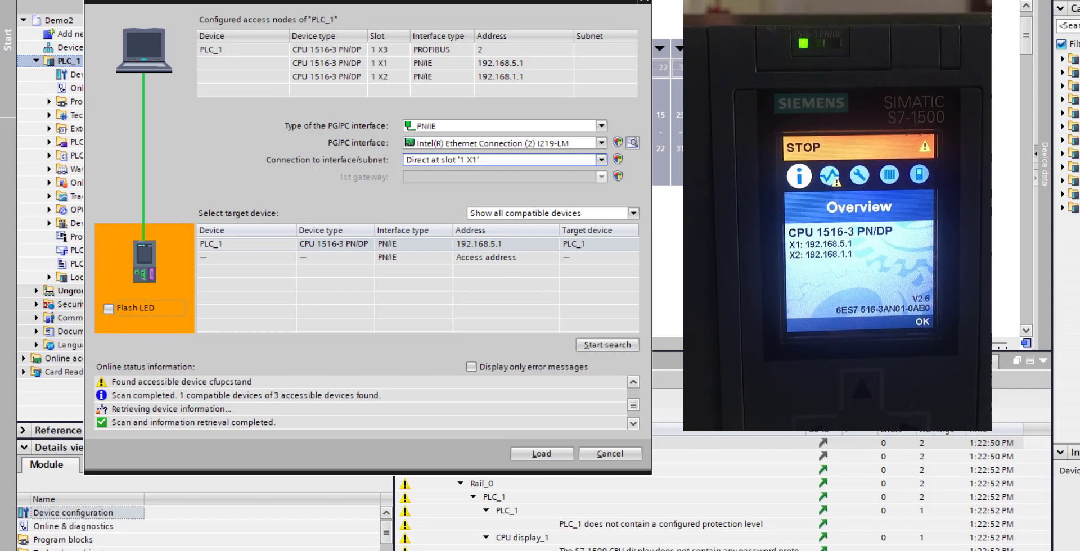
{"action": "left_click", "coordinate": [537, 455]}
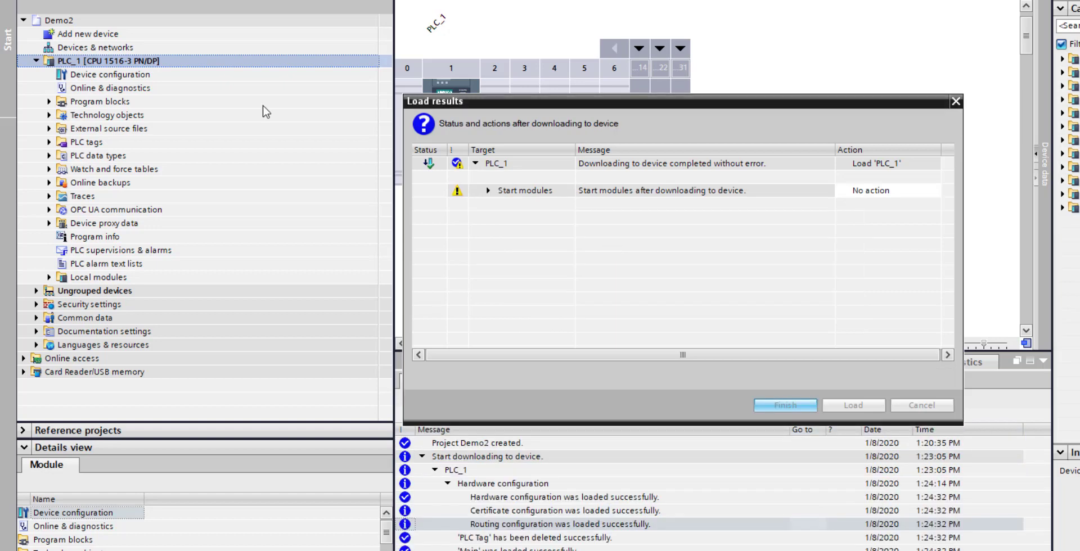
Step: Complete the load, expand Program blocks, and check the CPU shows RUN in device view
{"action": "key", "text": "Return"}
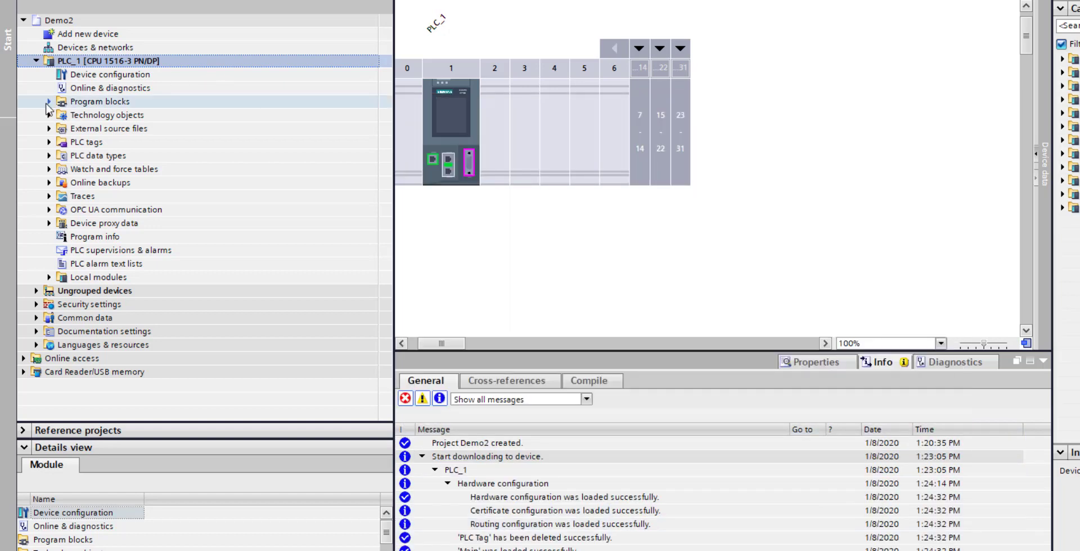
{"action": "left_click", "coordinate": [49, 103]}
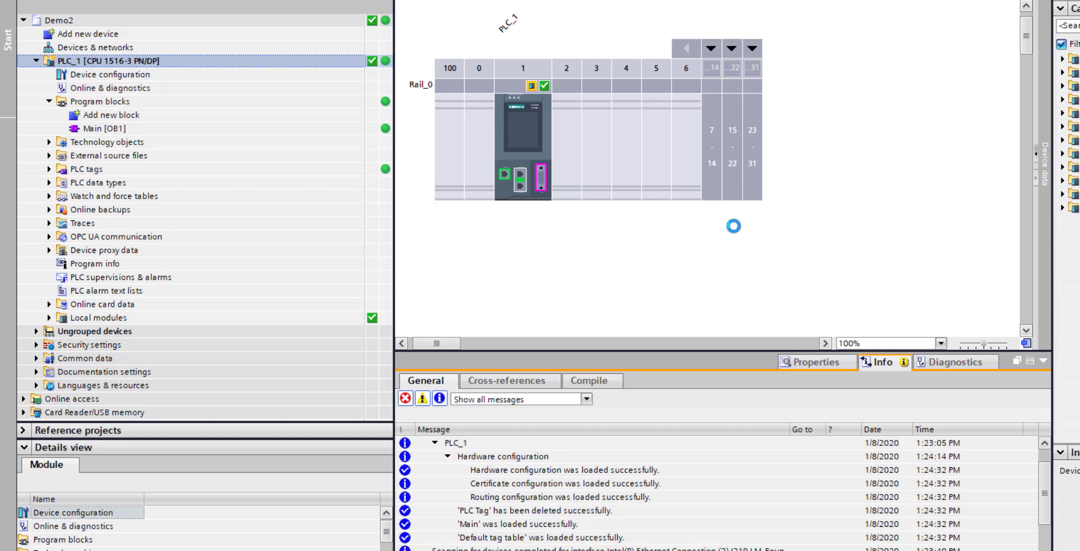
{"action": "left_click", "coordinate": [535, 110]}
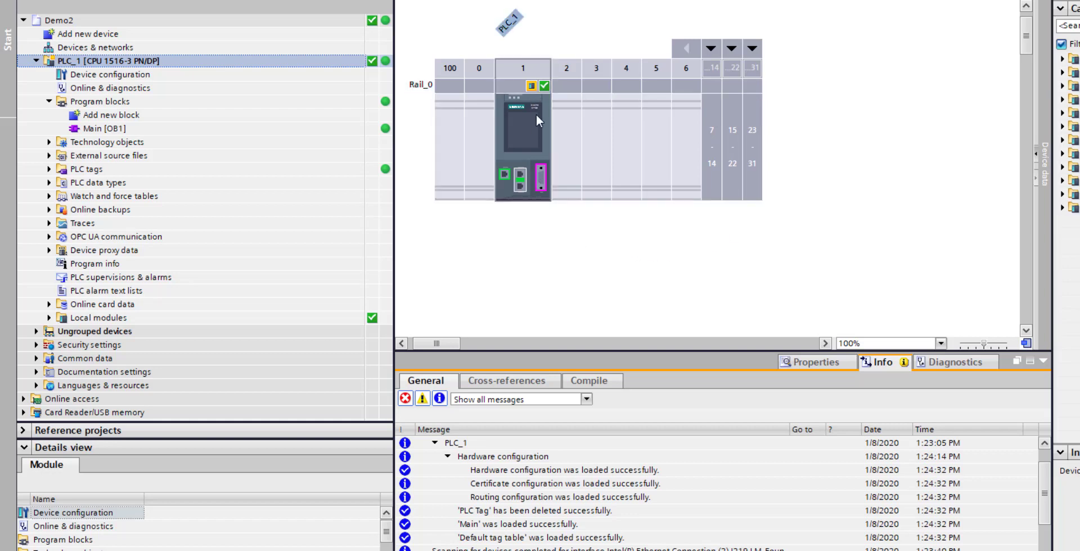
{"action": "left_click", "coordinate": [532, 93]}
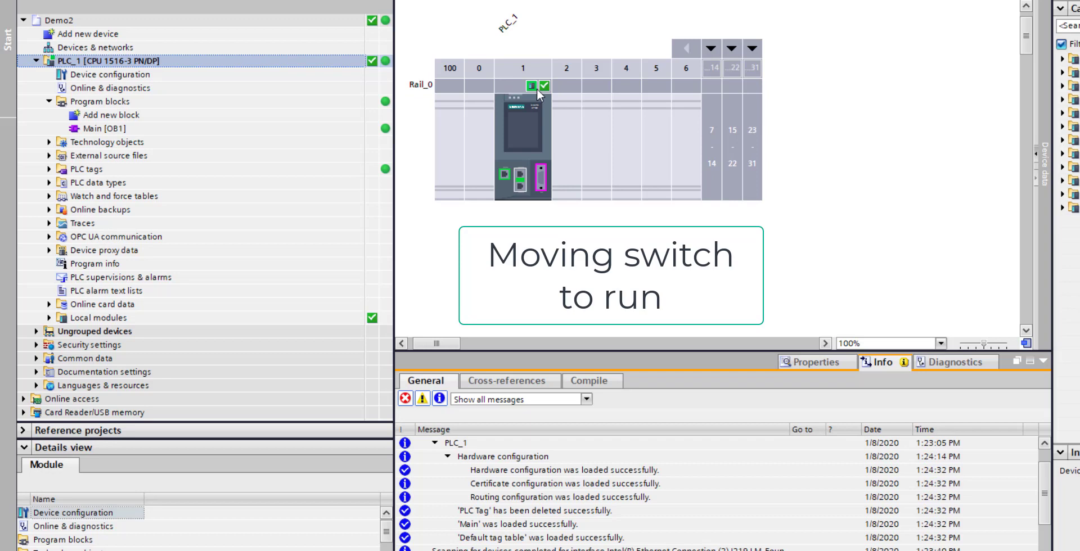
{"action": "mouse_move", "coordinate": [530, 93]}
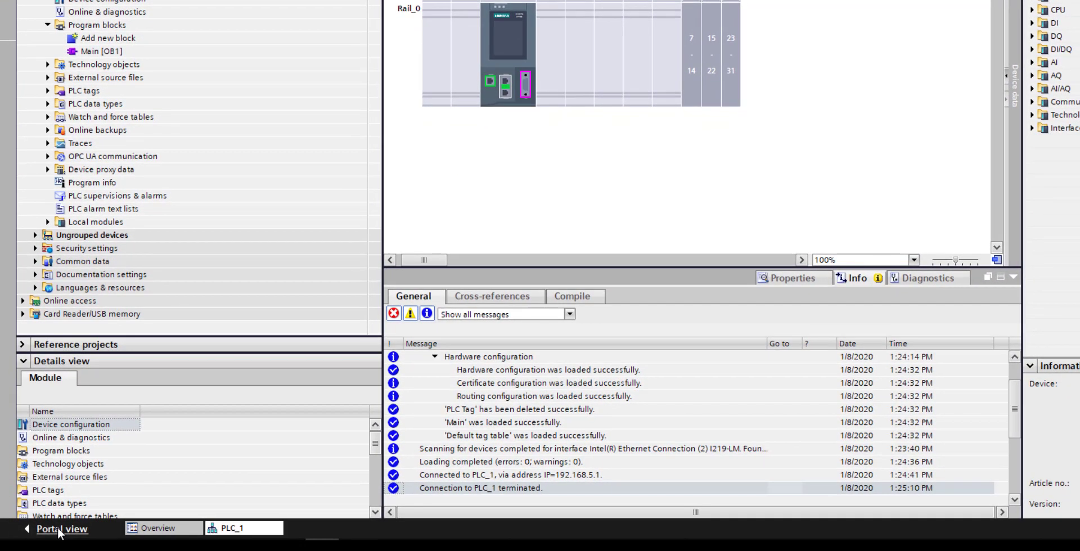
Step: Add the HMI TP700 Comfort panel 6AV2 124-0GC01-0AX0 from SIMATIC Comfort Panel > 7" Display
{"action": "left_click", "coordinate": [59, 529]}
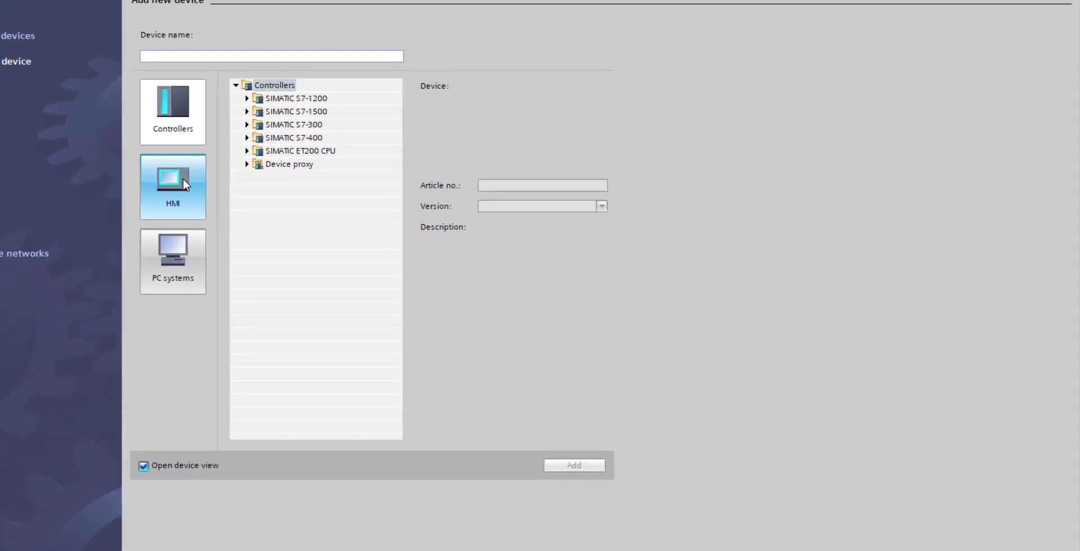
{"action": "left_click", "coordinate": [180, 184]}
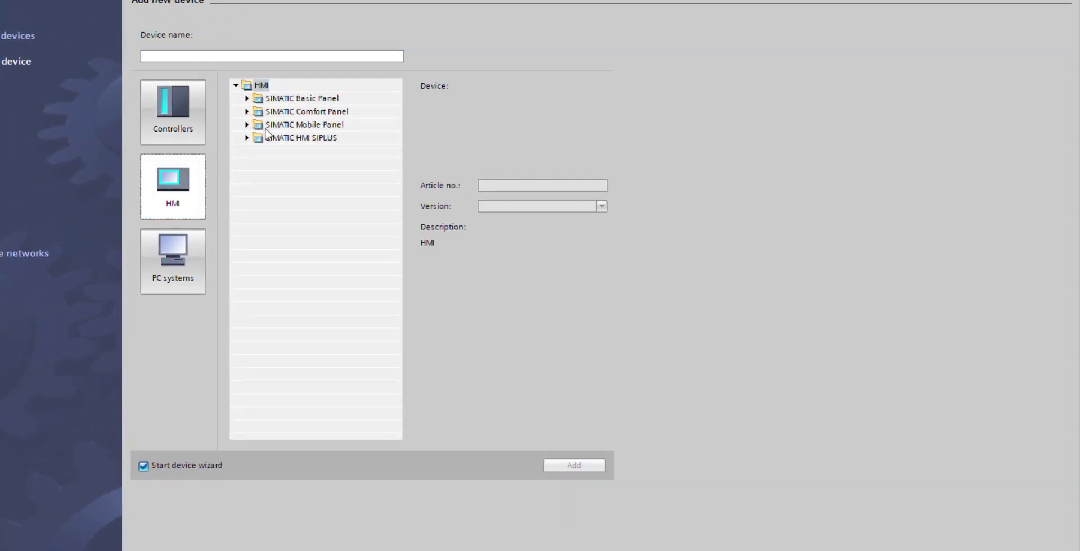
{"action": "left_click", "coordinate": [246, 111]}
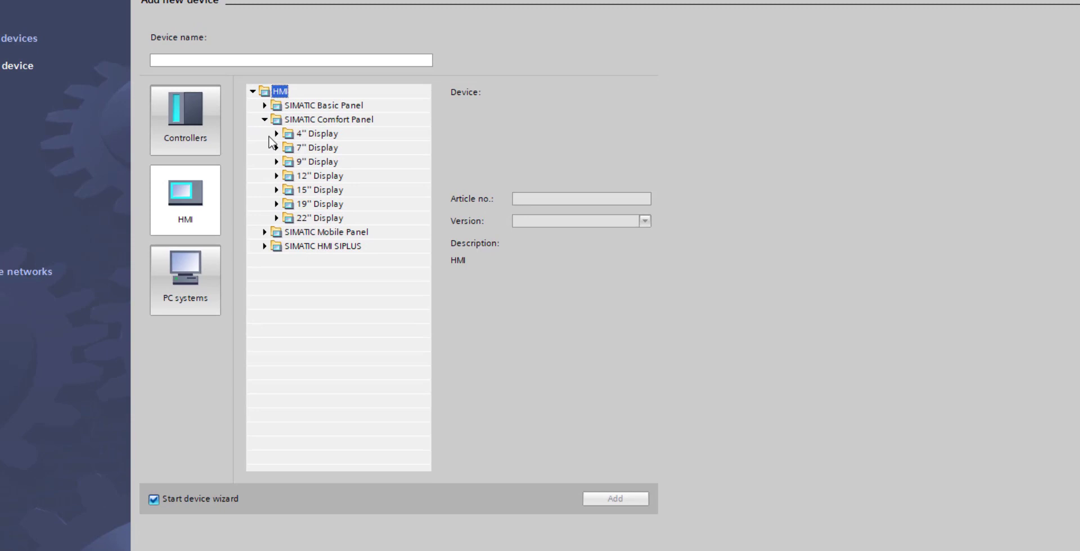
{"action": "left_click", "coordinate": [277, 148]}
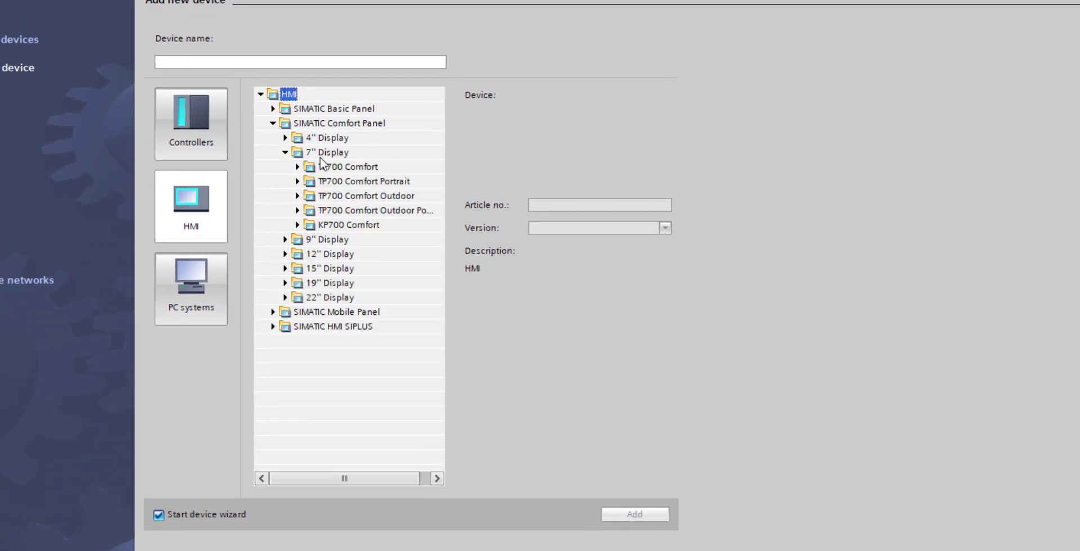
{"action": "left_click", "coordinate": [297, 168]}
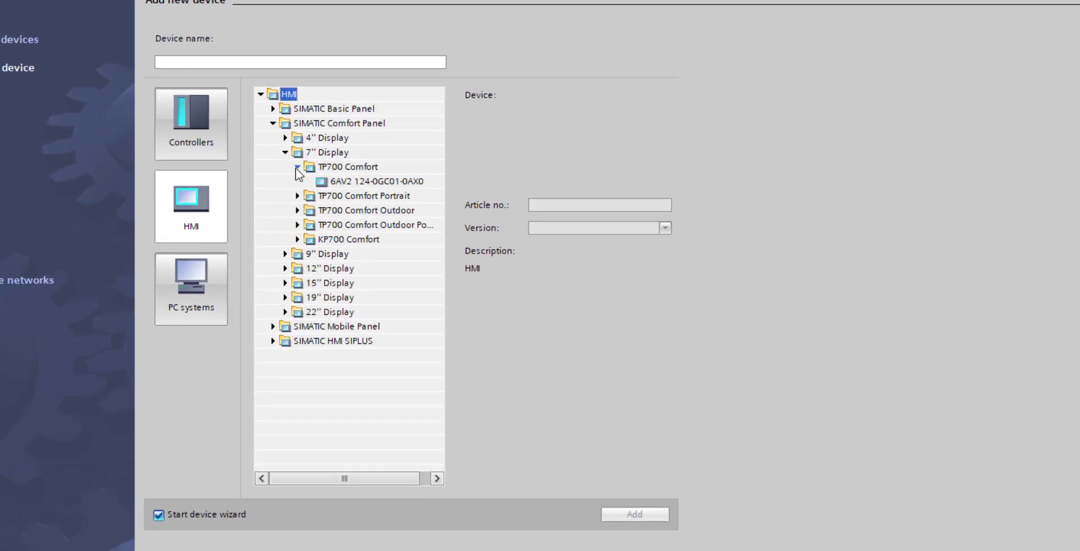
{"action": "left_click", "coordinate": [375, 181]}
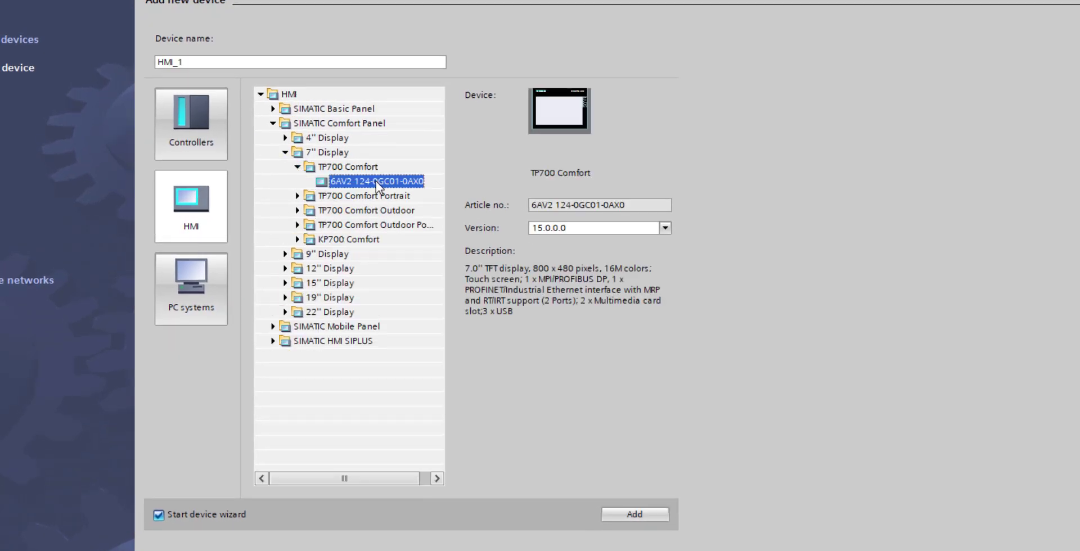
{"action": "left_click", "coordinate": [642, 516]}
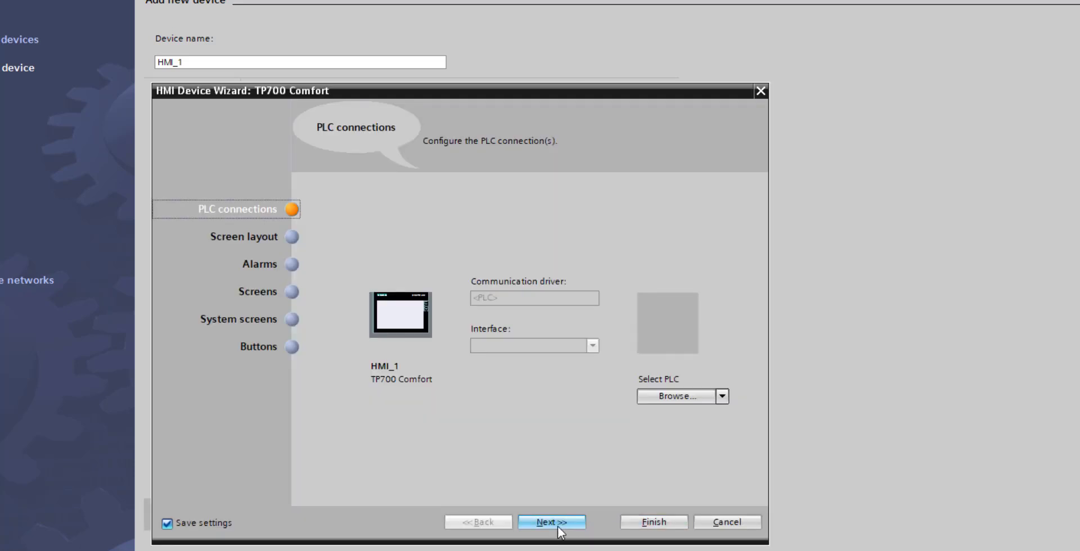
Step: Step the HMI wizard through PLC connections, Screen layout, Alarms and Screens to System screens
{"action": "left_click", "coordinate": [557, 522]}
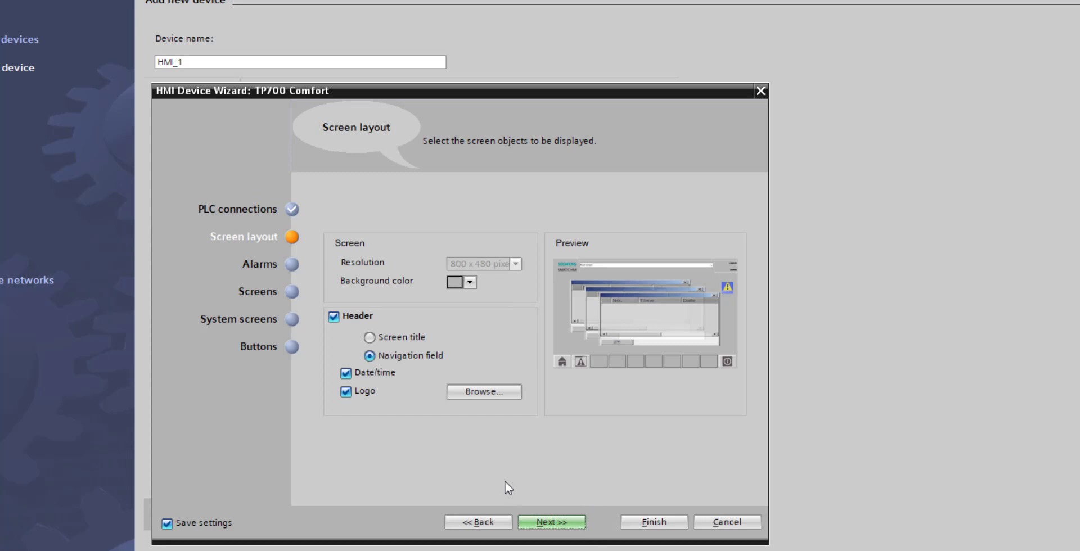
{"action": "left_click", "coordinate": [559, 521]}
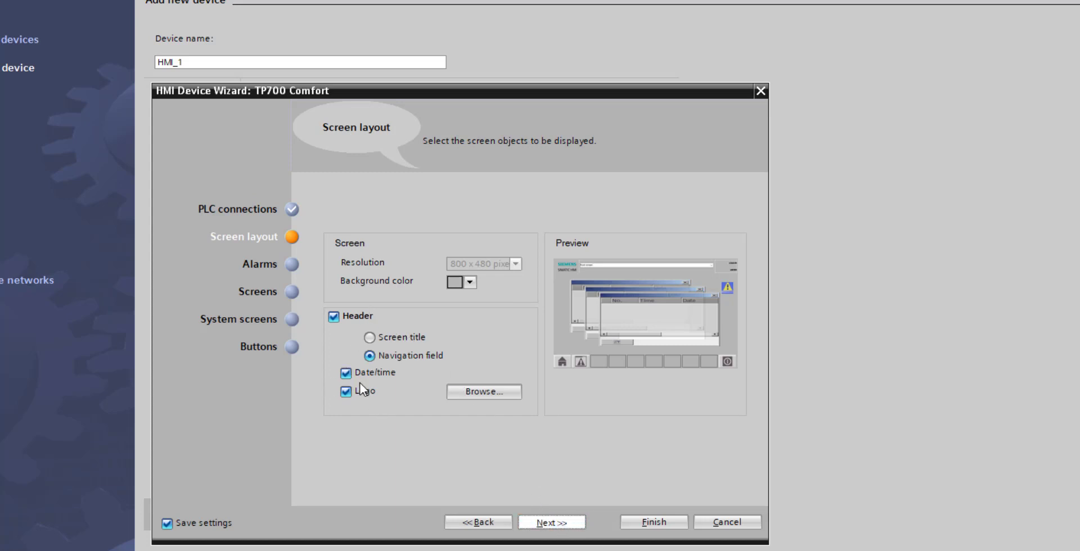
{"action": "left_click", "coordinate": [552, 521]}
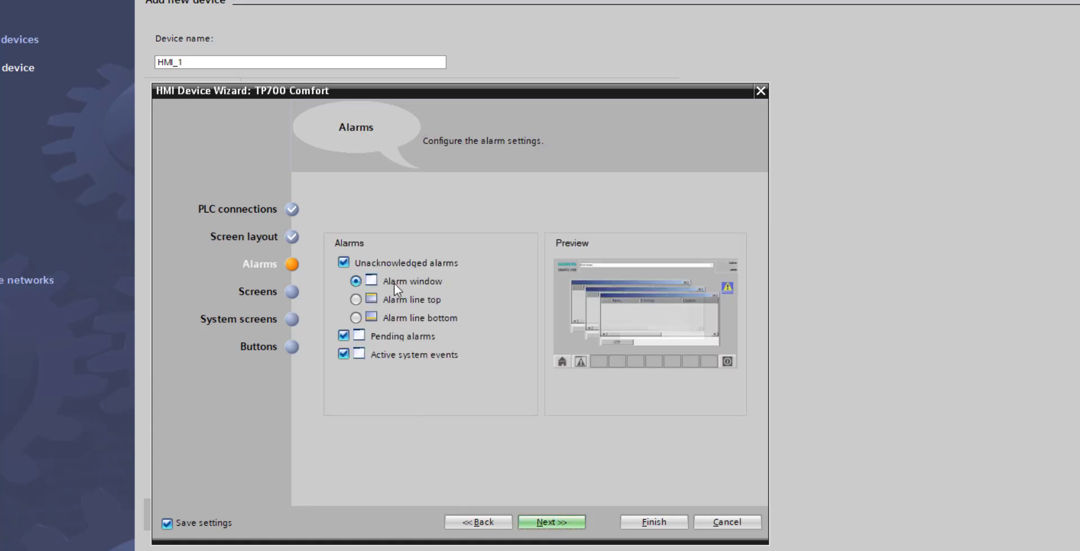
{"action": "left_click", "coordinate": [569, 522]}
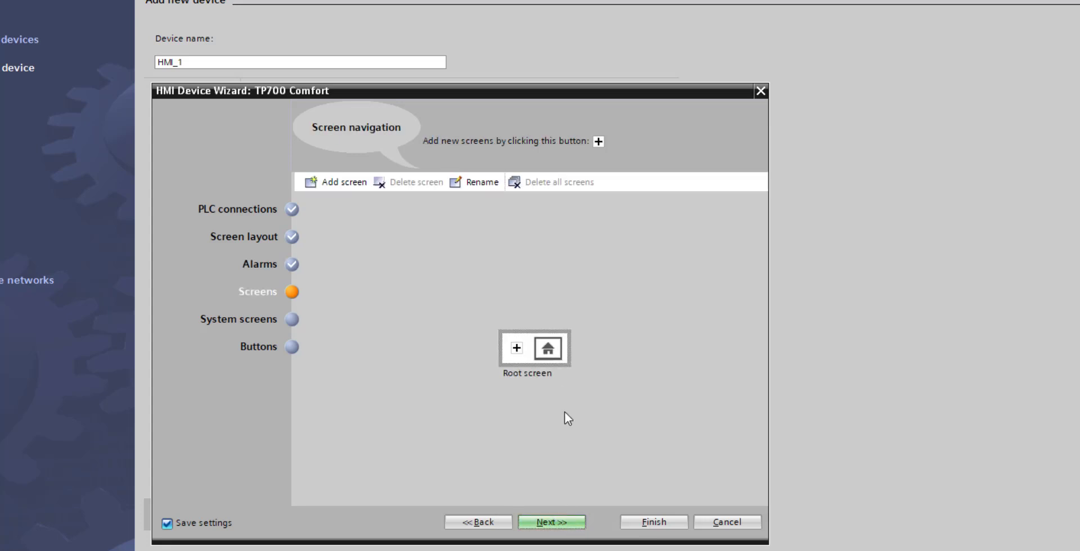
{"action": "left_click", "coordinate": [547, 520]}
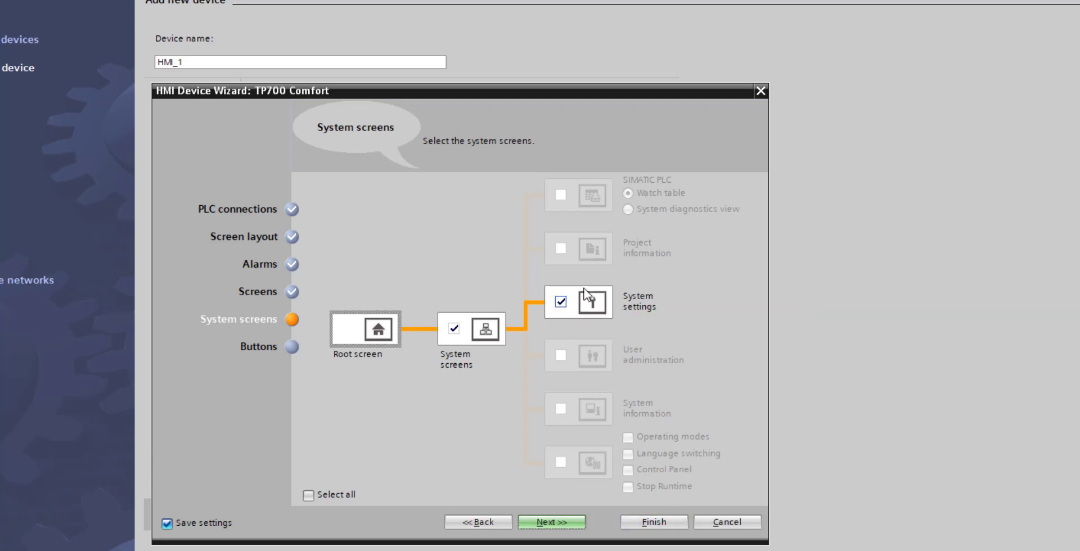
Step: Select the operating-modes system screen tile, pass the Buttons page, and finish the wizard
{"action": "left_click", "coordinate": [560, 249]}
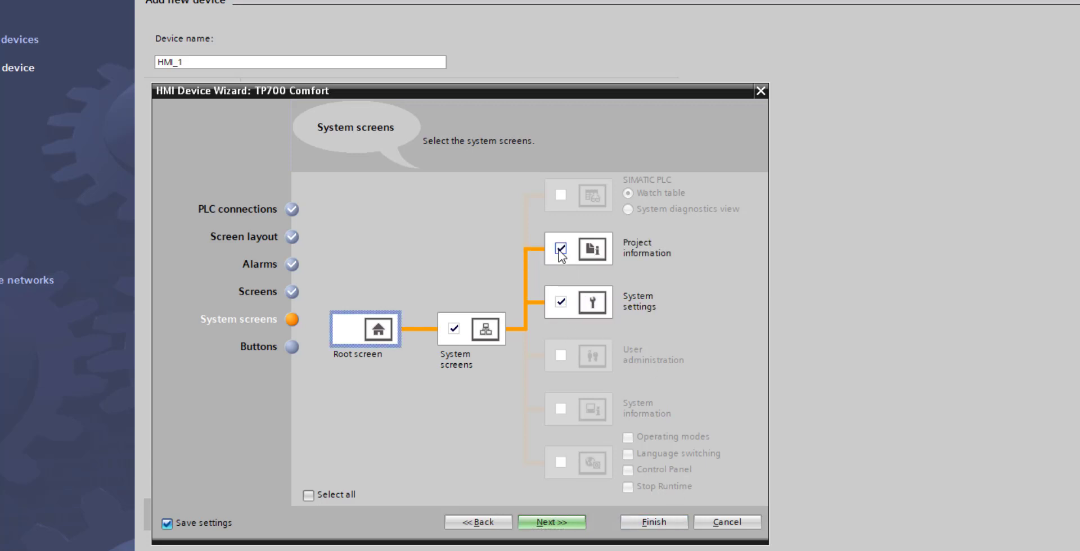
{"action": "left_click", "coordinate": [560, 249]}
{"action": "left_click", "coordinate": [560, 463]}
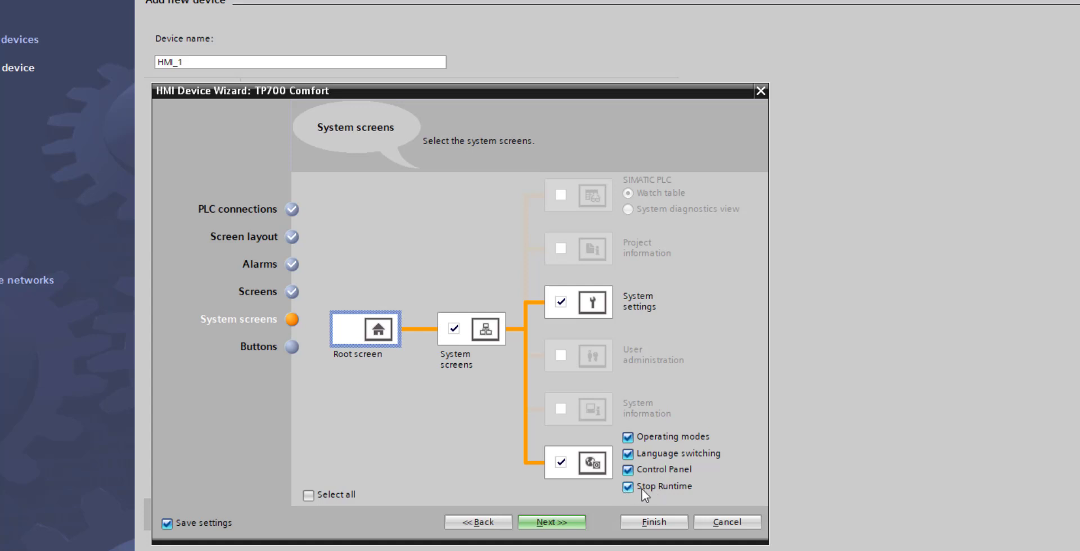
{"action": "left_click", "coordinate": [551, 525]}
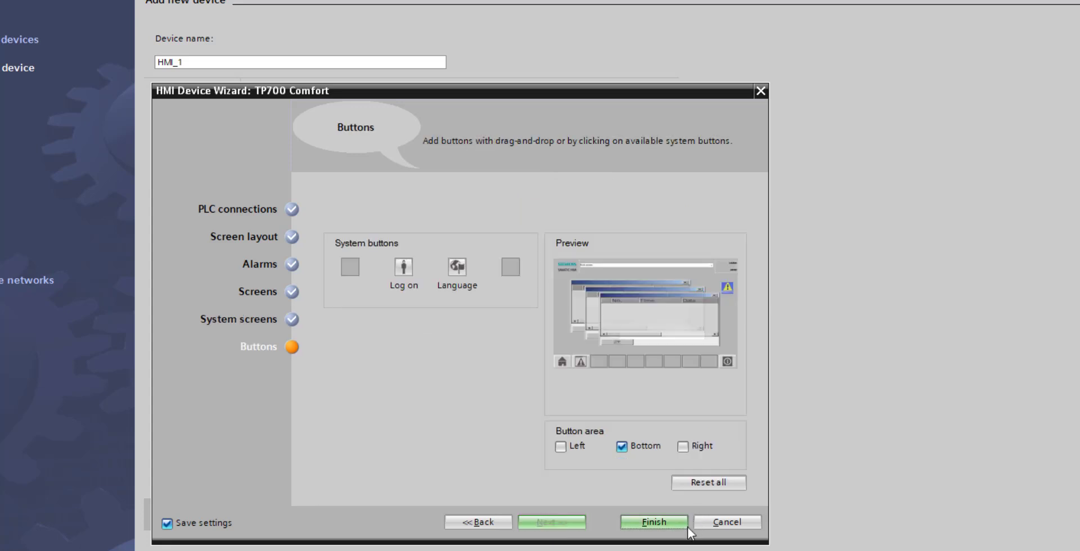
{"action": "left_click", "coordinate": [643, 518]}
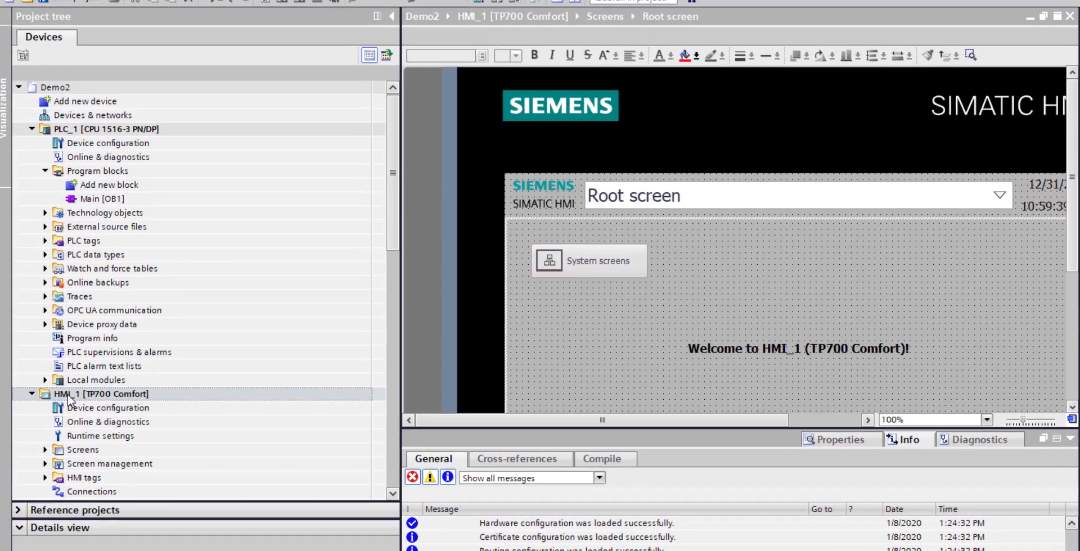
Step: Open Devices & networks and connect HMI_1's PROFINET port to PLC_1 over PN/IE_1
{"action": "left_click", "coordinate": [68, 397]}
{"action": "right_click", "coordinate": [74, 400]}
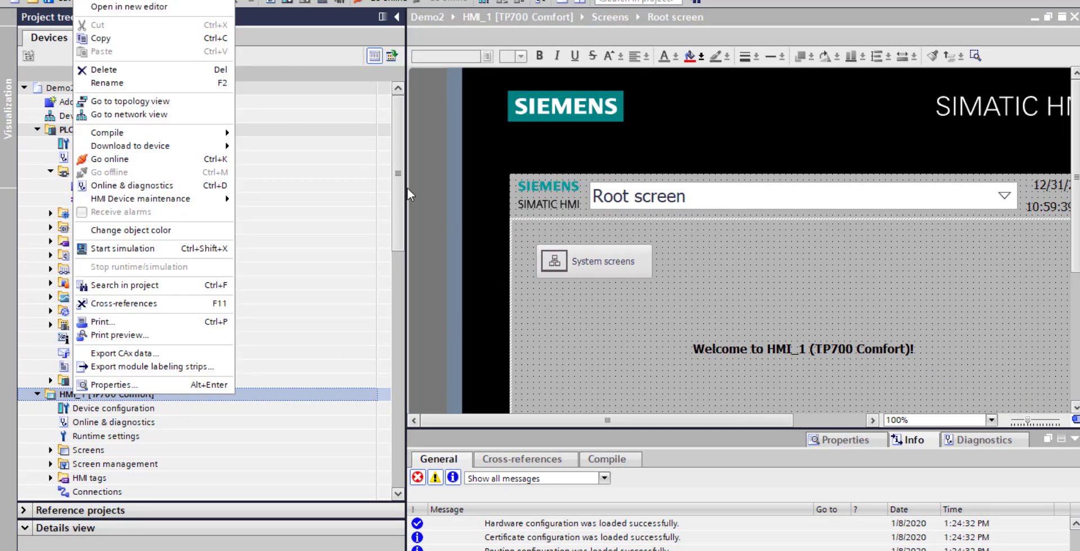
{"action": "left_click", "coordinate": [316, 241]}
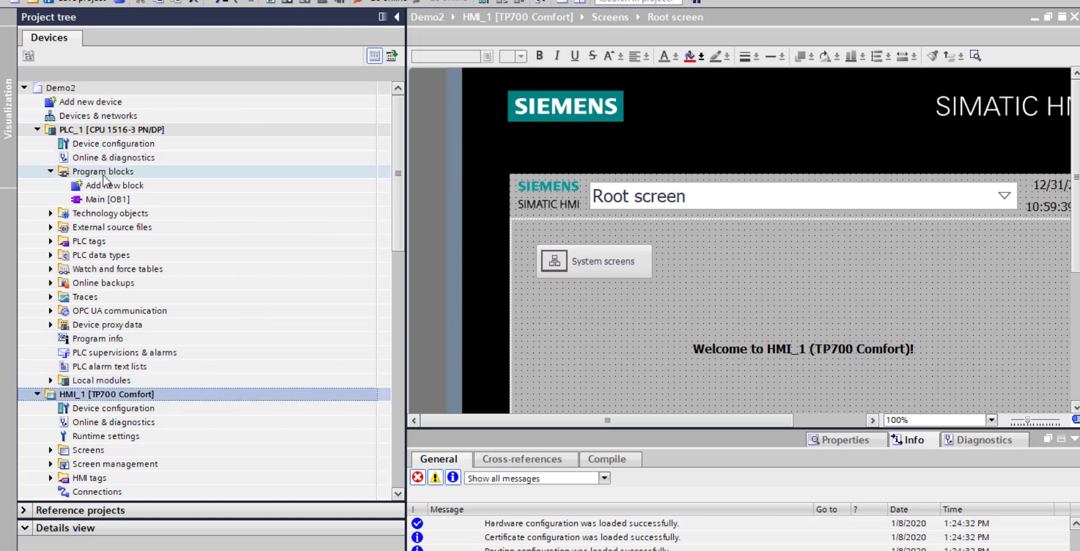
{"action": "left_click", "coordinate": [83, 119]}
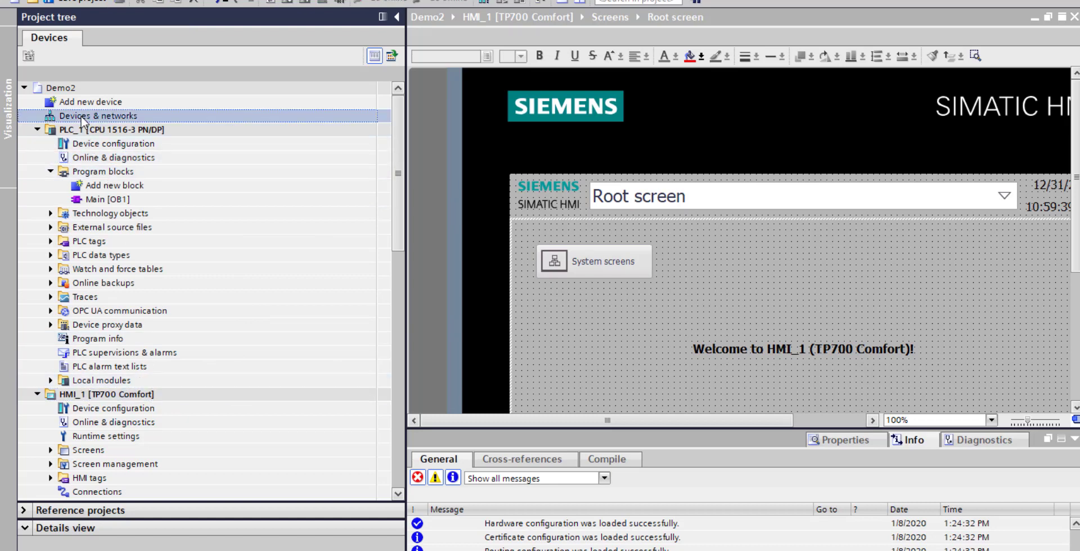
{"action": "double_click", "coordinate": [83, 118]}
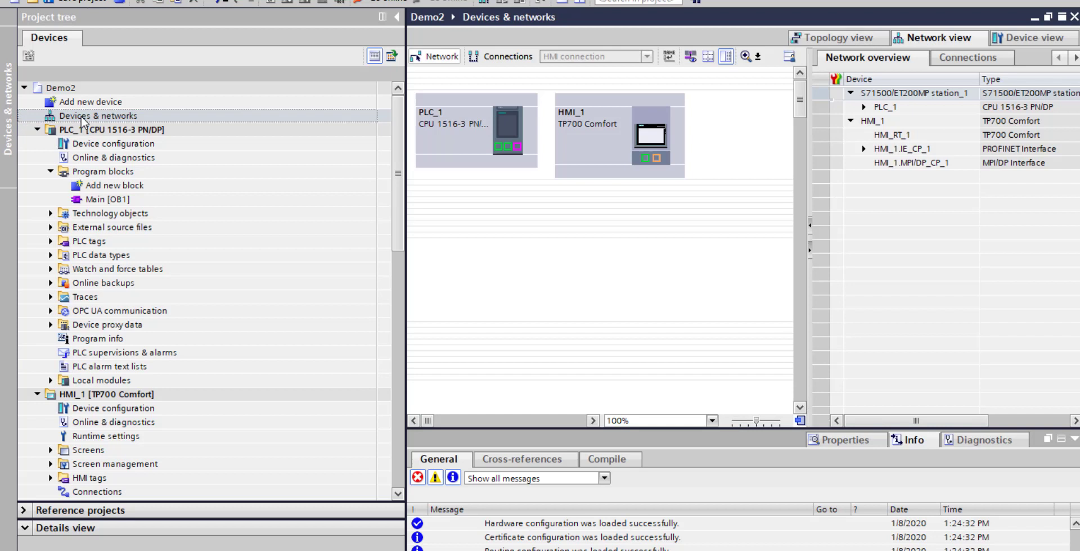
{"action": "left_click_drag", "start_coordinate": [646, 158], "coordinate": [507, 147]}
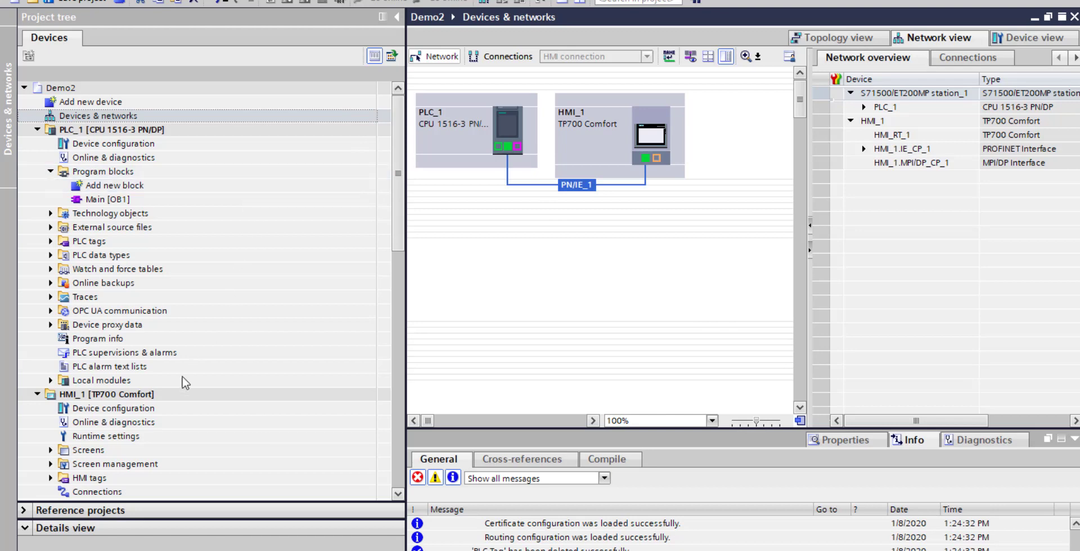
Step: Compile HMI_1's software, finishing with 0 errors and 0 warnings, and collapse PLC_1
{"action": "left_click", "coordinate": [98, 395]}
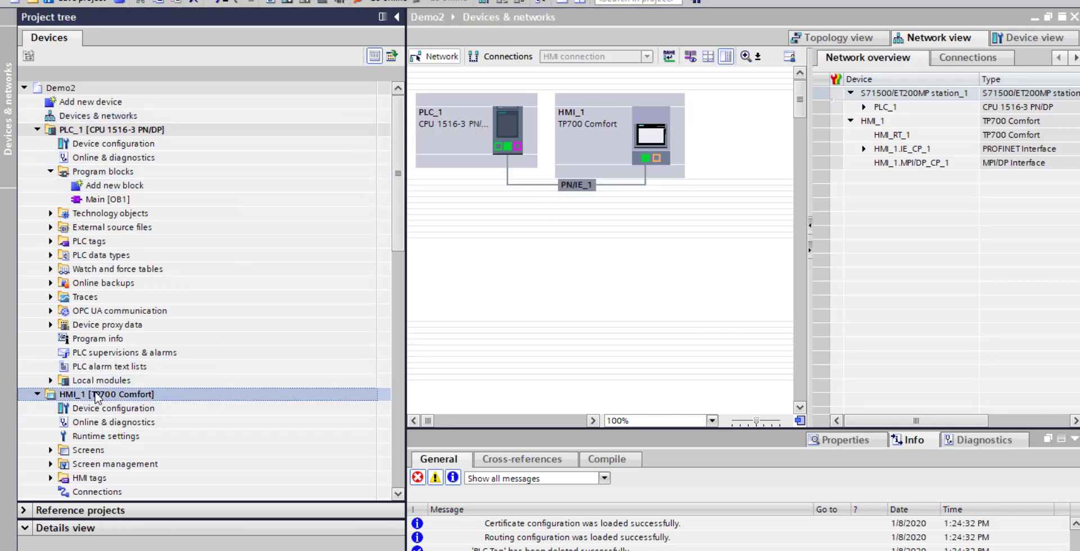
{"action": "right_click", "coordinate": [98, 396]}
{"action": "mouse_move", "coordinate": [183, 134]}
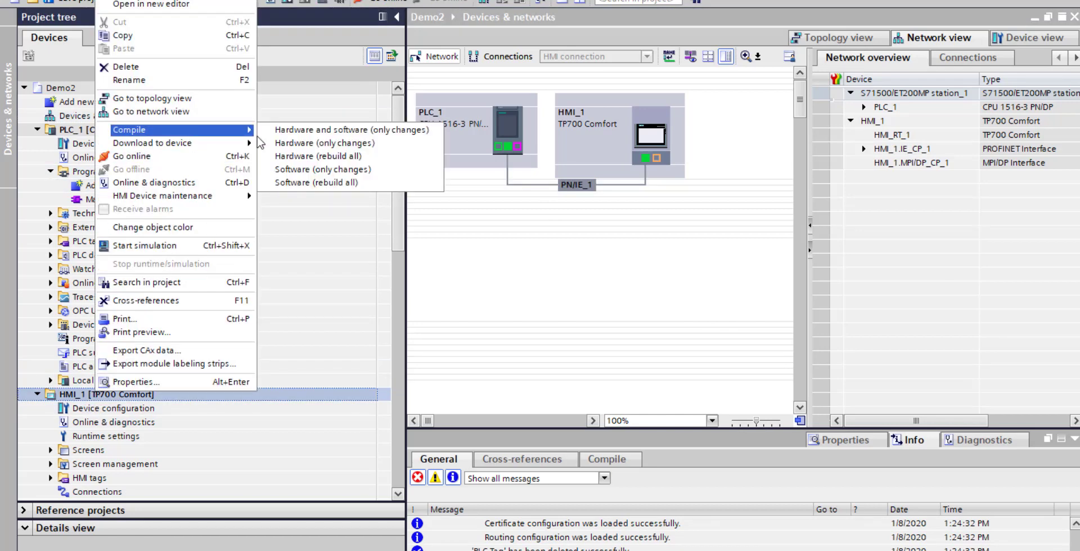
{"action": "left_click", "coordinate": [360, 160]}
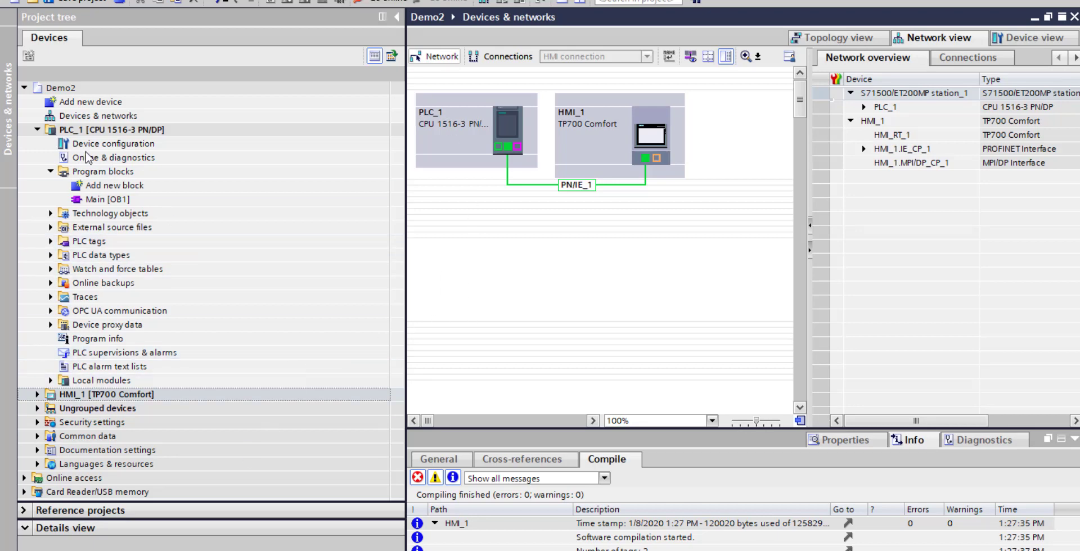
{"action": "left_click", "coordinate": [38, 130]}
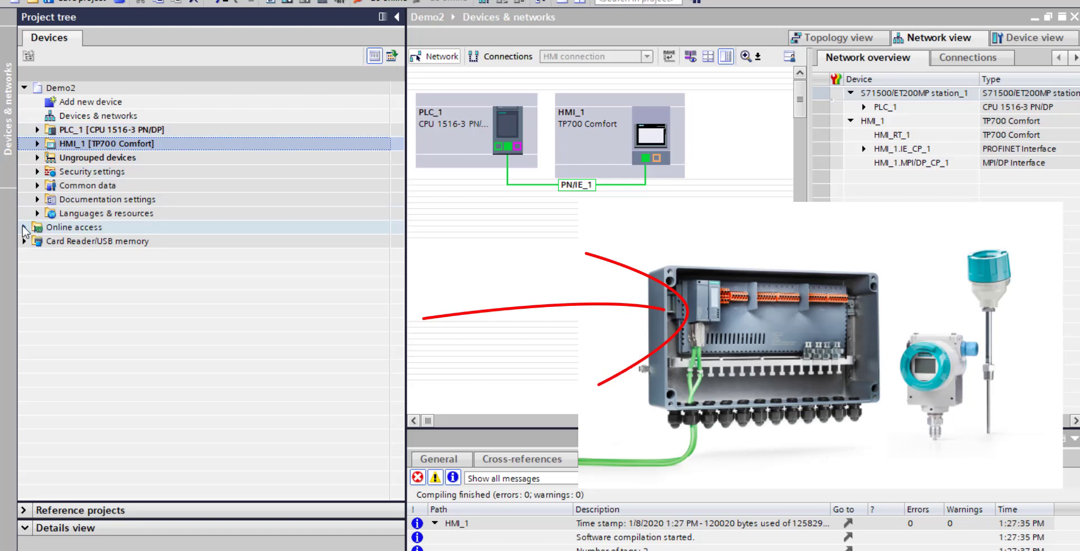
Step: Update the accessible devices on the Intel(R) Ethernet Connection adapter under Online access
{"action": "left_click", "coordinate": [24, 227]}
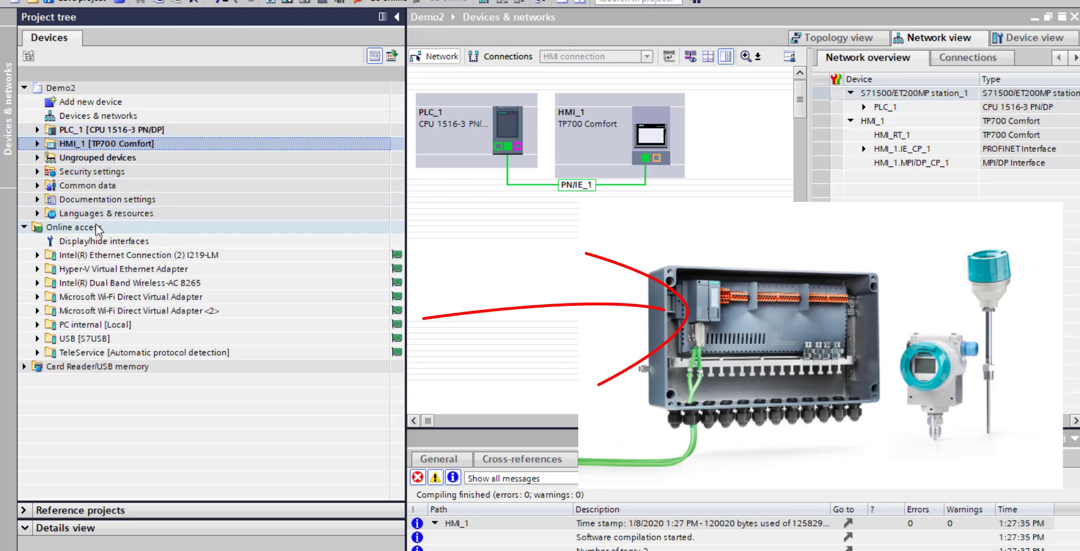
{"action": "left_click", "coordinate": [34, 256]}
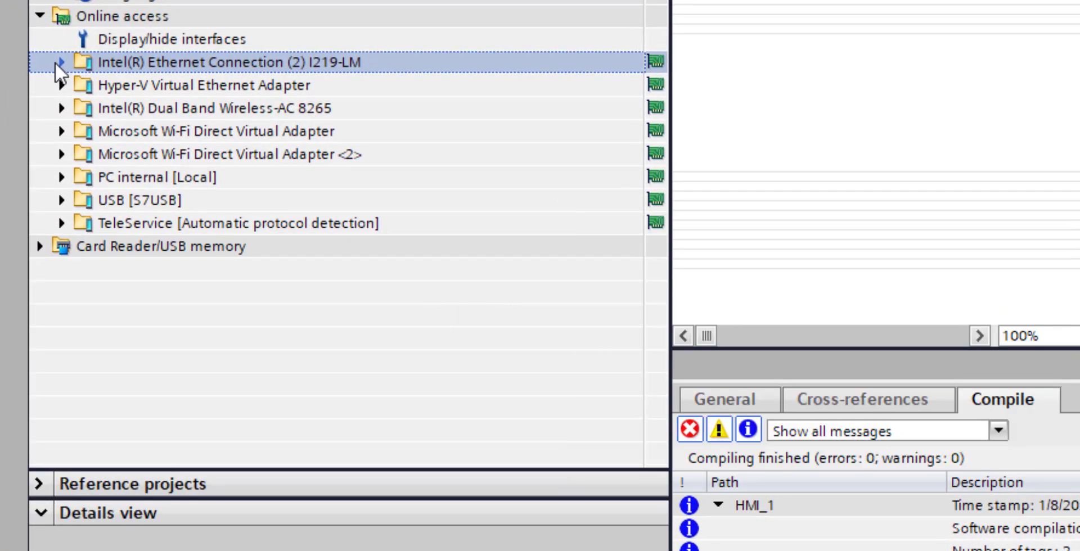
{"action": "left_click", "coordinate": [59, 78]}
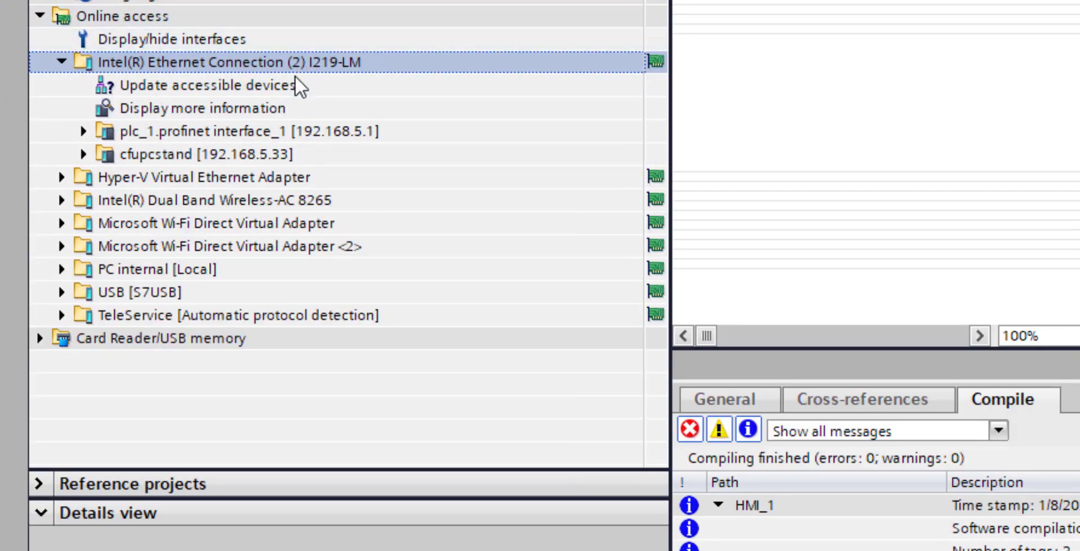
{"action": "left_click", "coordinate": [208, 85]}
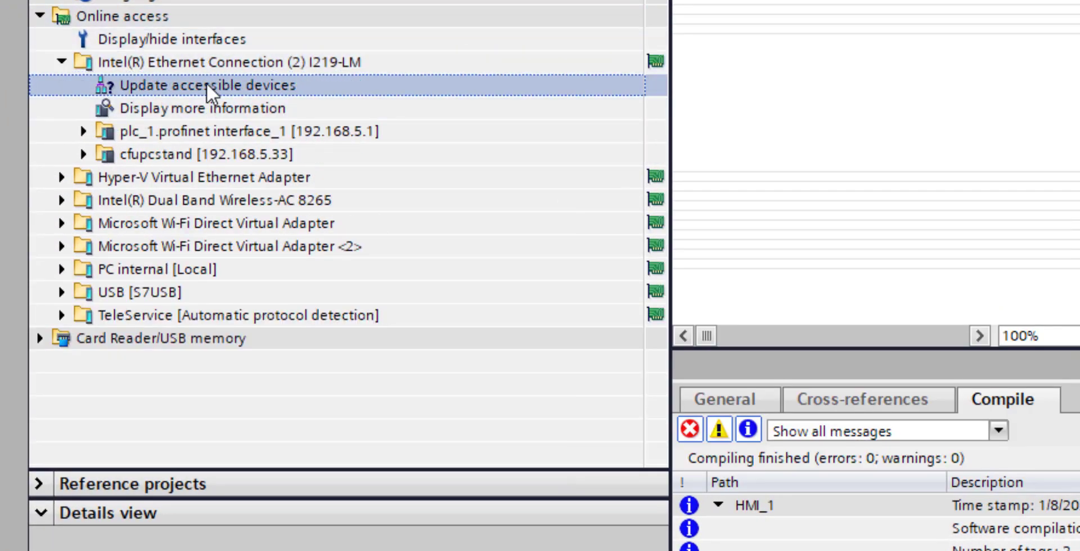
{"action": "double_click", "coordinate": [207, 83]}
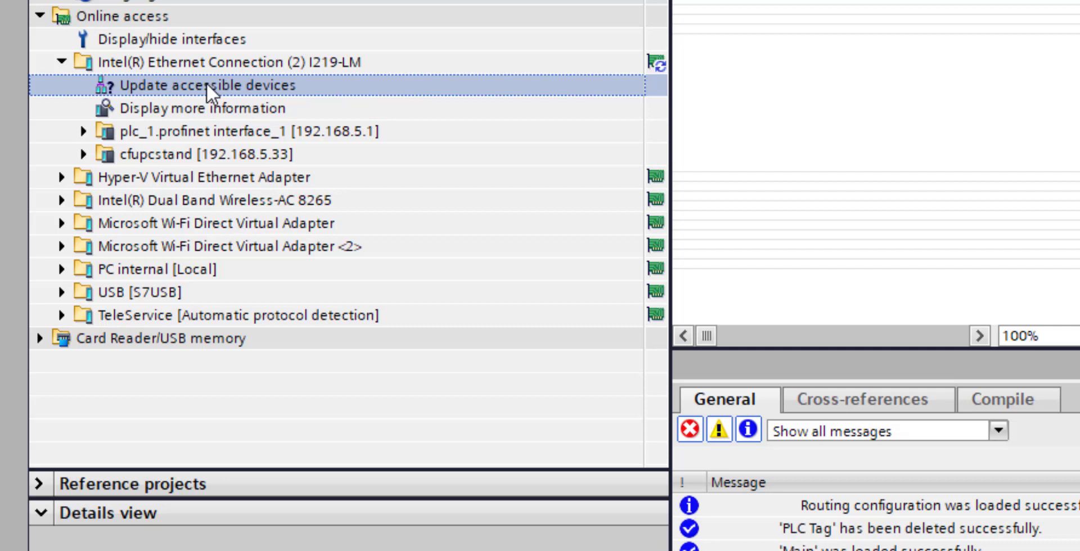
Step: Open Online & diagnostics for the cfupcstand device at 192.168.5.33
{"action": "left_click", "coordinate": [261, 156]}
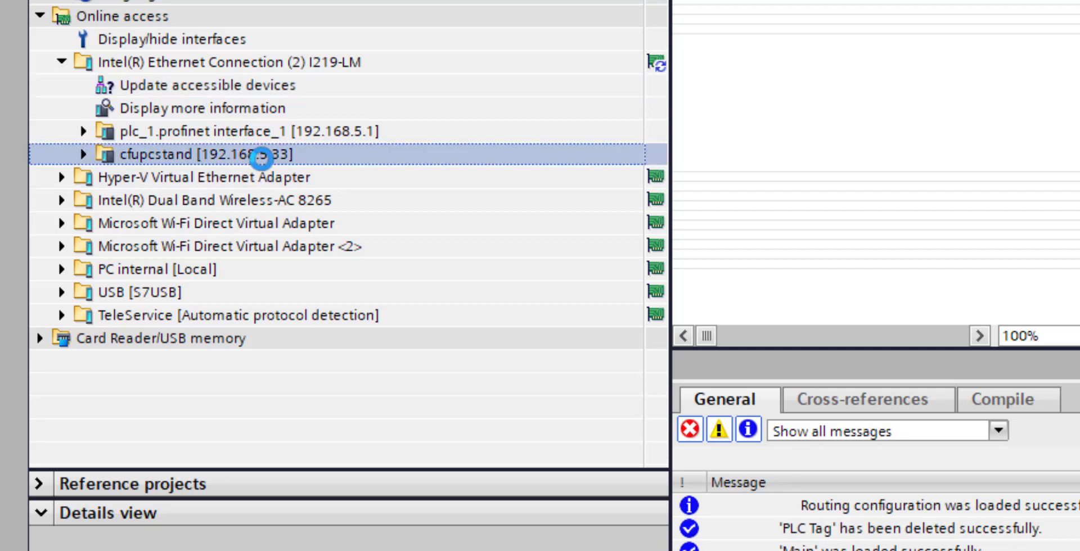
{"action": "left_click", "coordinate": [83, 154]}
{"action": "left_click", "coordinate": [228, 179]}
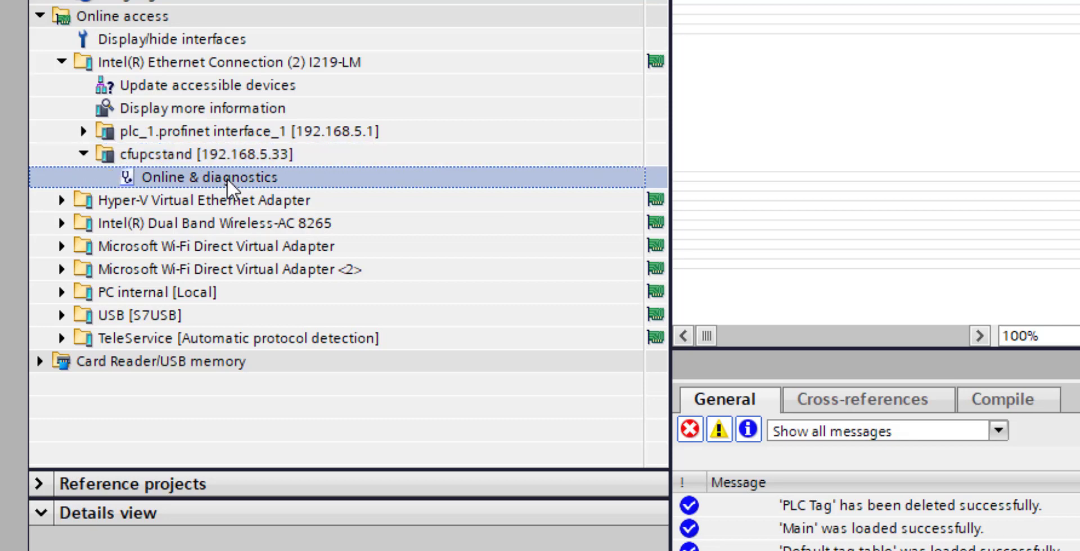
Step: Review cfupcstand's assigned IP address, PROFINET device name and factory-reset pages under Functions
{"action": "double_click", "coordinate": [227, 179]}
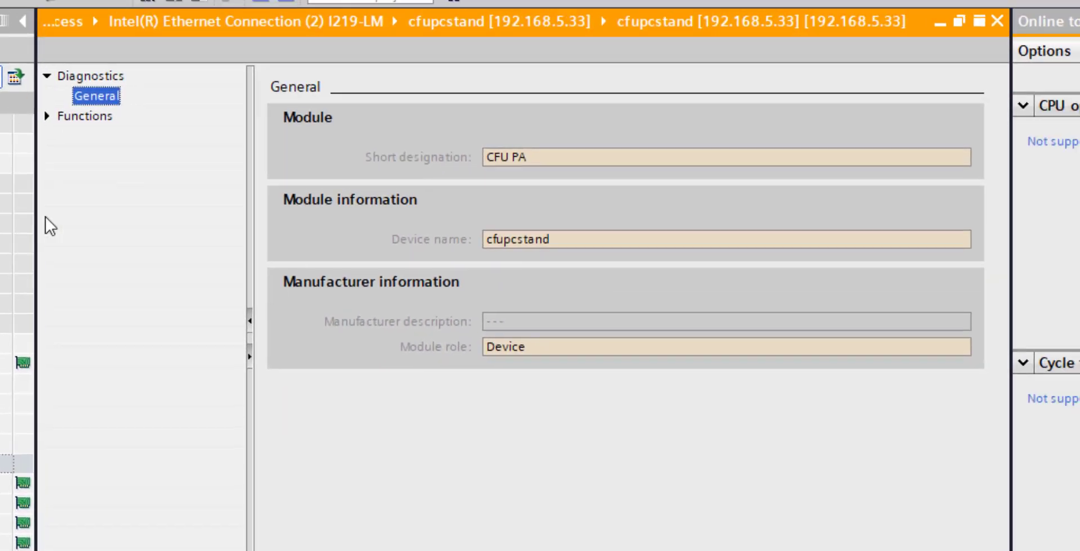
{"action": "left_click", "coordinate": [41, 119]}
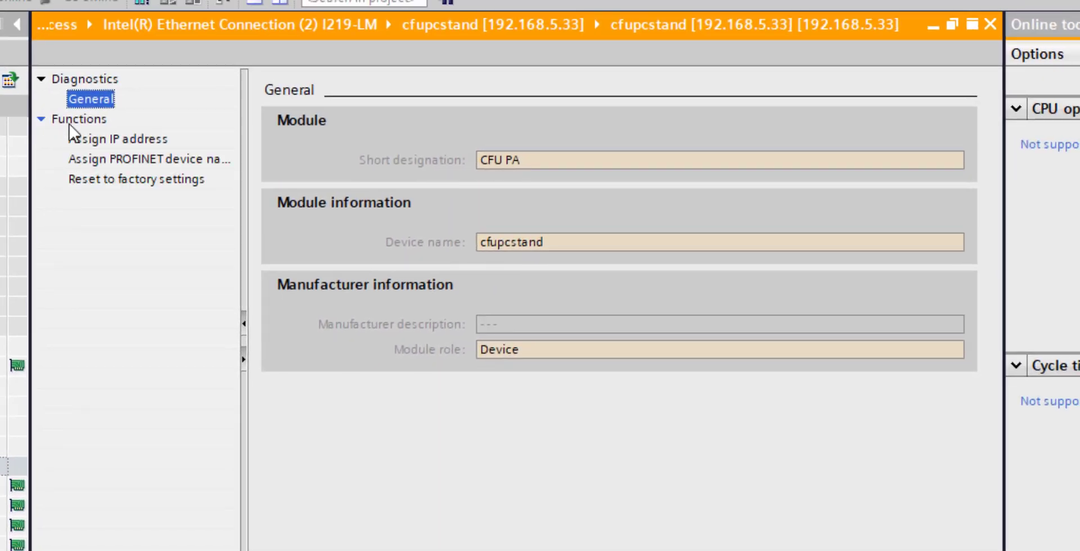
{"action": "left_click", "coordinate": [120, 138]}
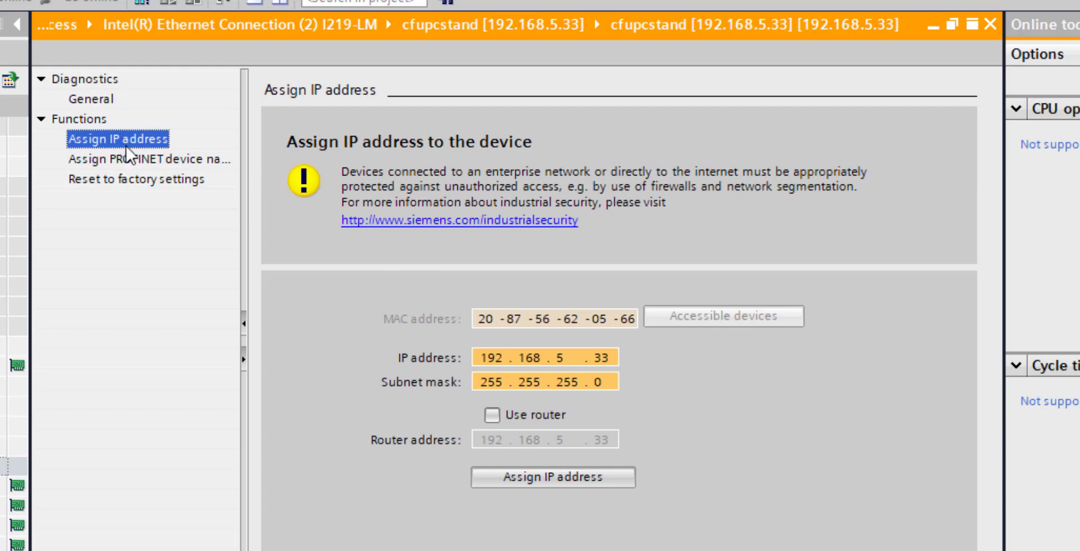
{"action": "left_click", "coordinate": [134, 159]}
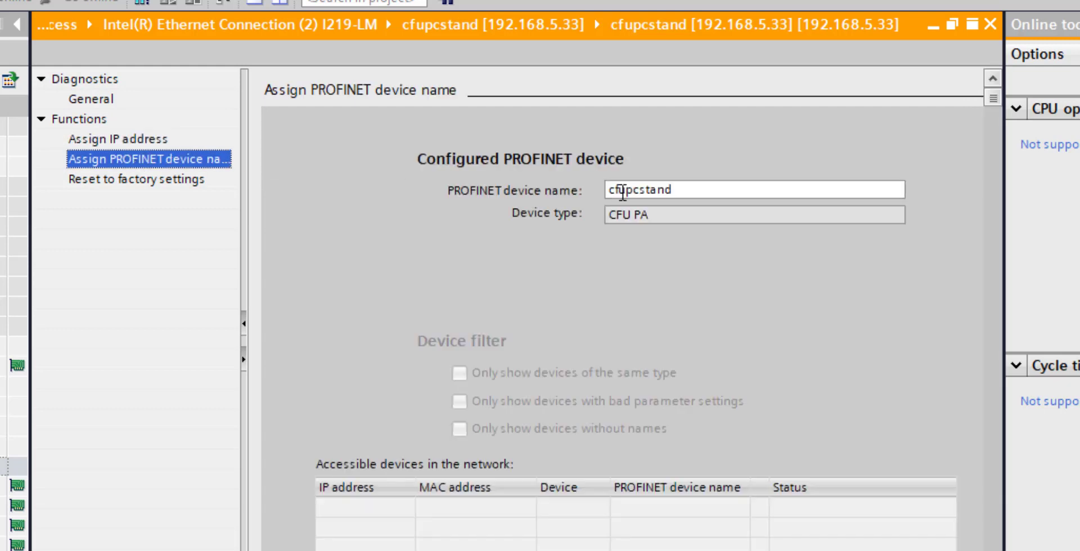
{"action": "left_click", "coordinate": [141, 185]}
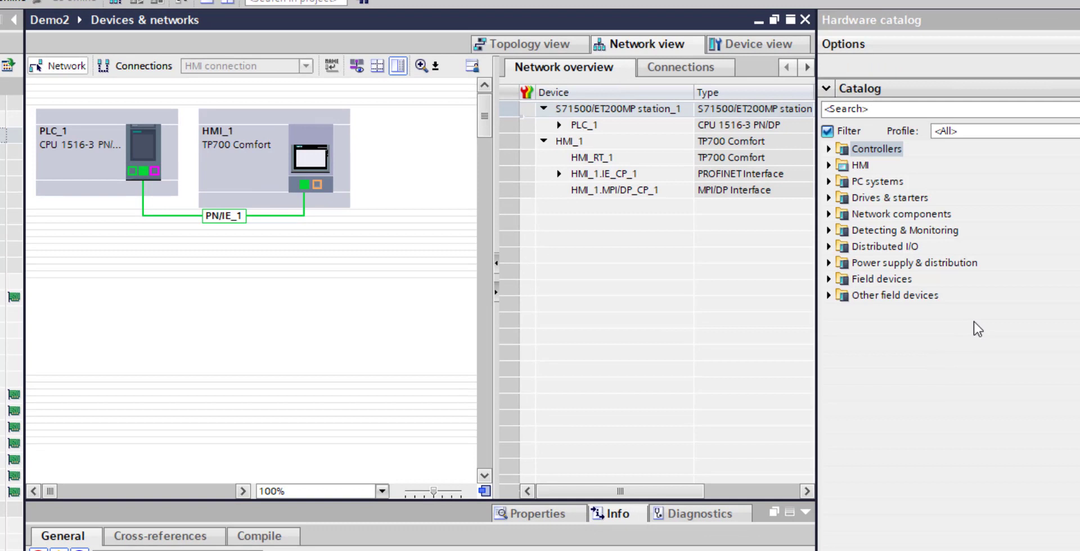
Step: Drag a CFU PA V1.0 from Other field devices > PROFINET IO > I/O > SIEMENS AG > Compact Field Unit into Network view
{"action": "left_click", "coordinate": [830, 279]}
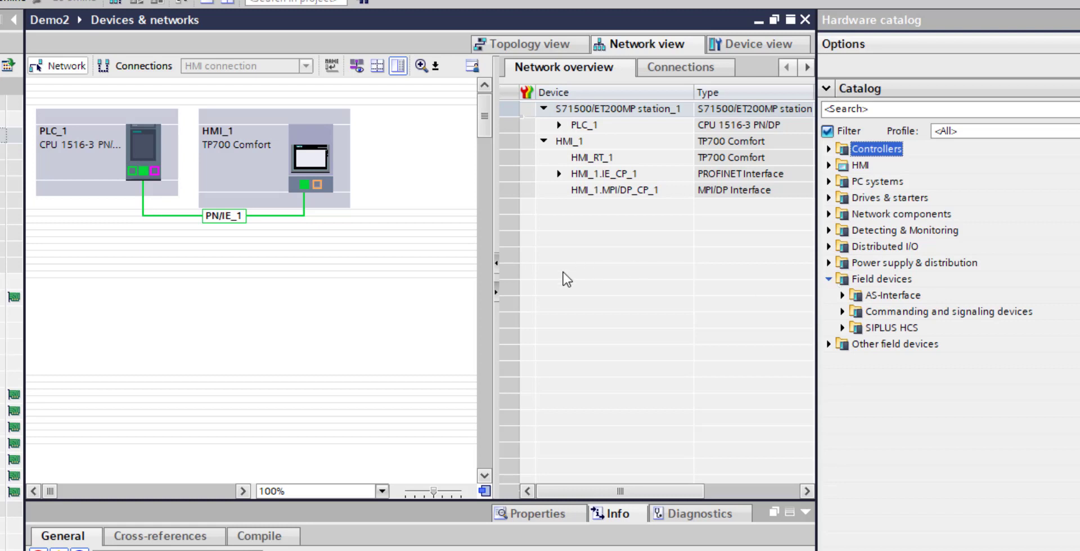
{"action": "left_click", "coordinate": [495, 287]}
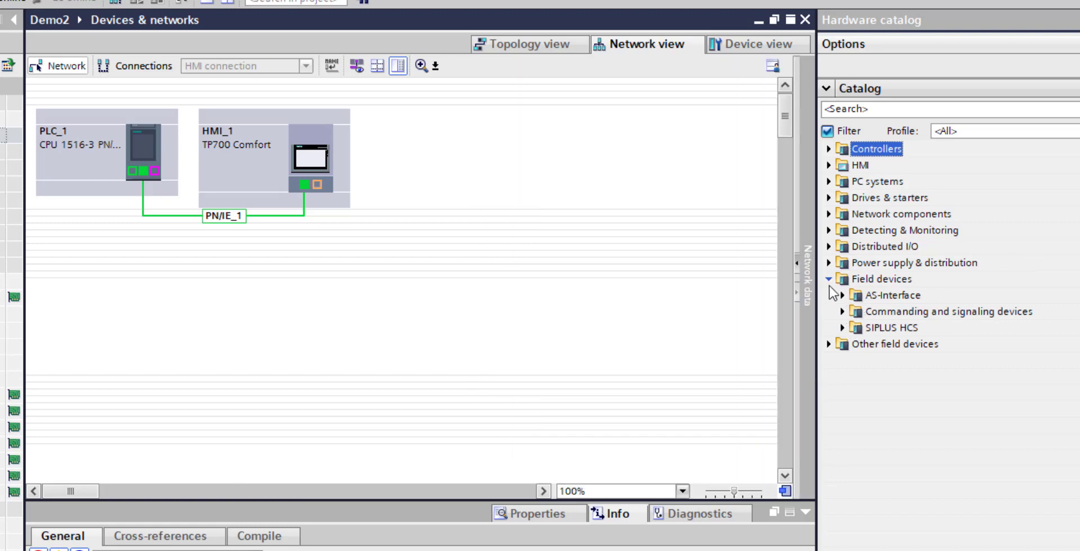
{"action": "left_click", "coordinate": [830, 344]}
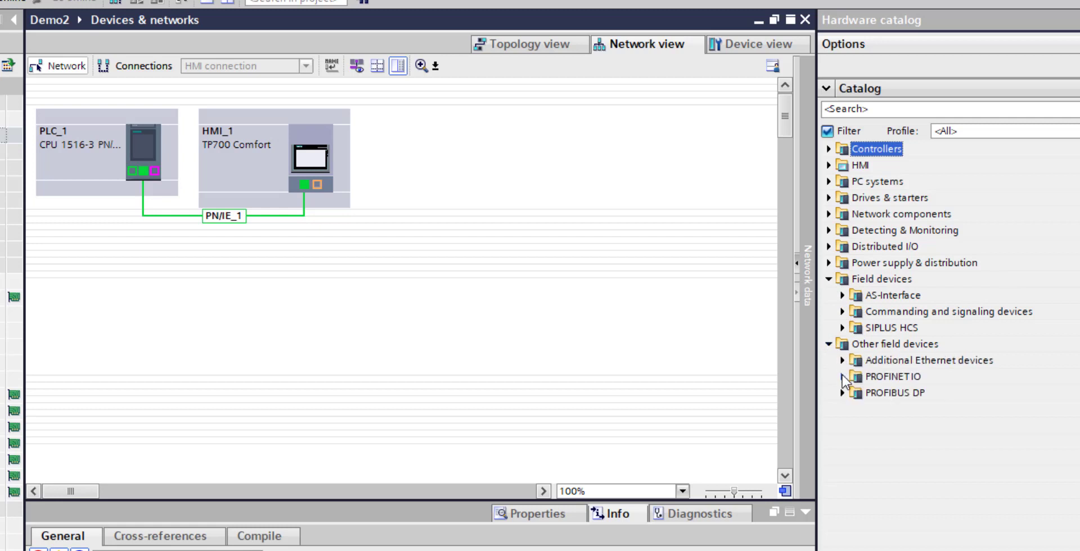
{"action": "left_click", "coordinate": [842, 377]}
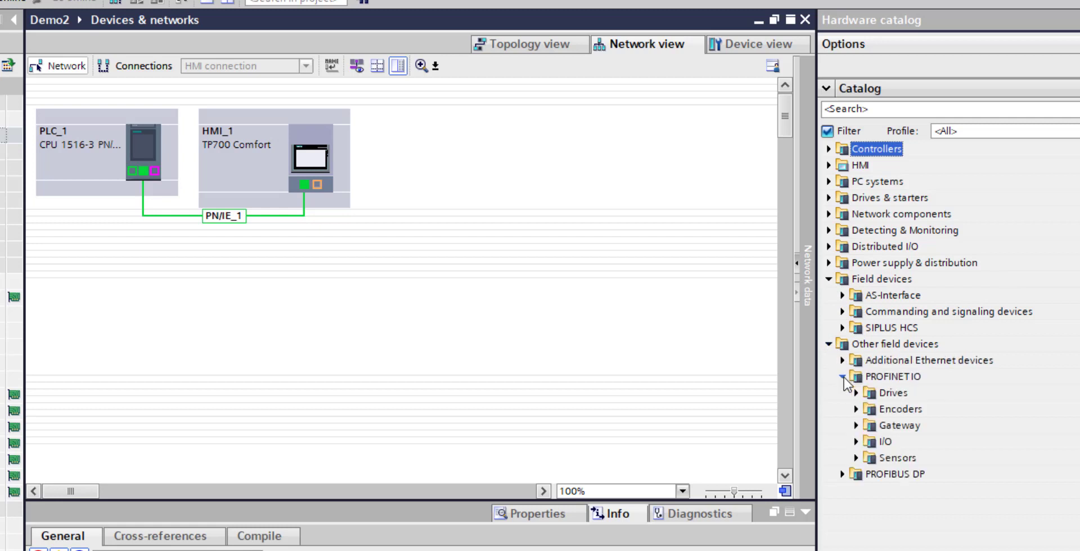
{"action": "left_click", "coordinate": [856, 441]}
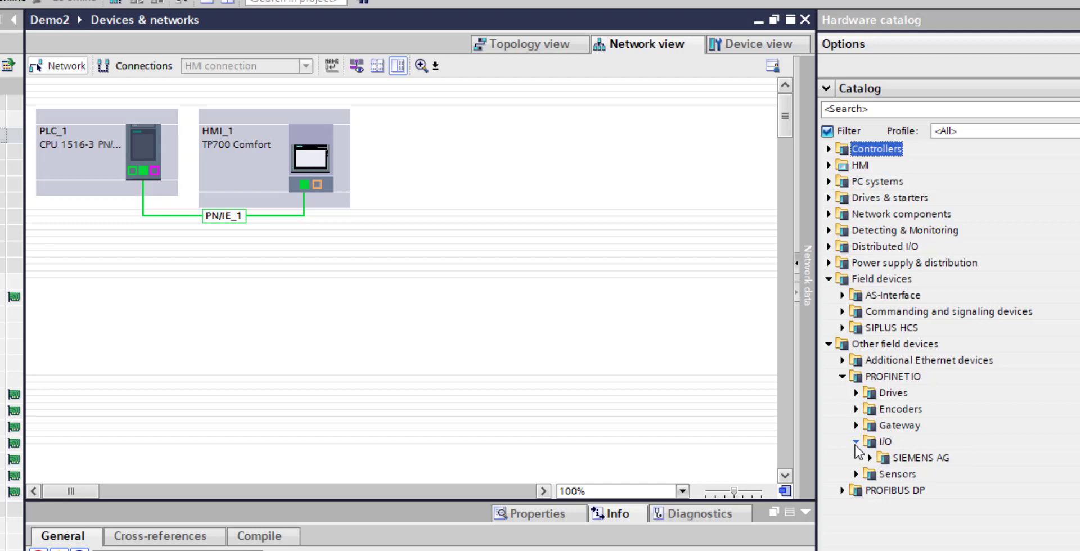
{"action": "left_click", "coordinate": [870, 458]}
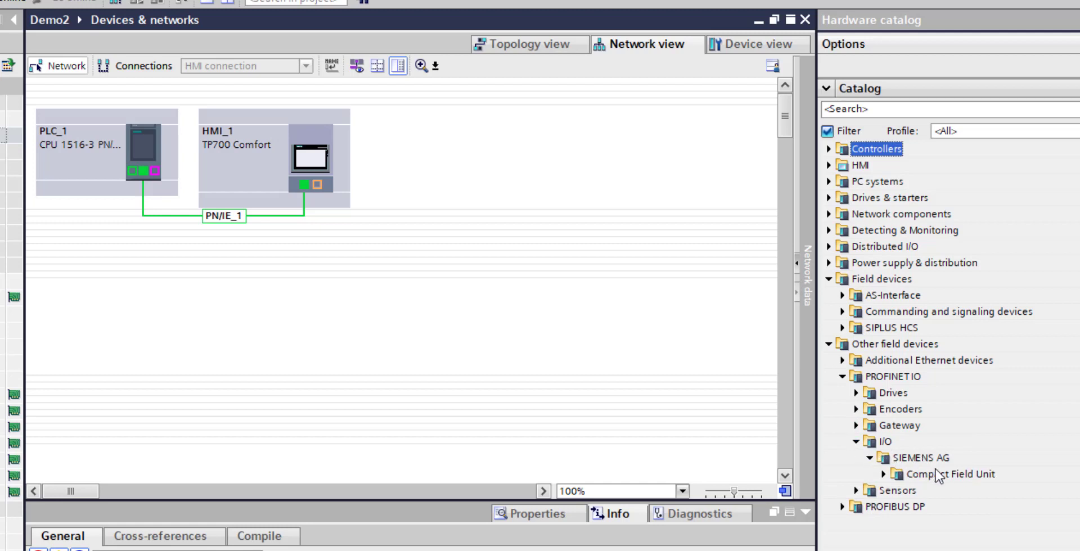
{"action": "left_click", "coordinate": [884, 475]}
{"action": "left_click", "coordinate": [951, 491]}
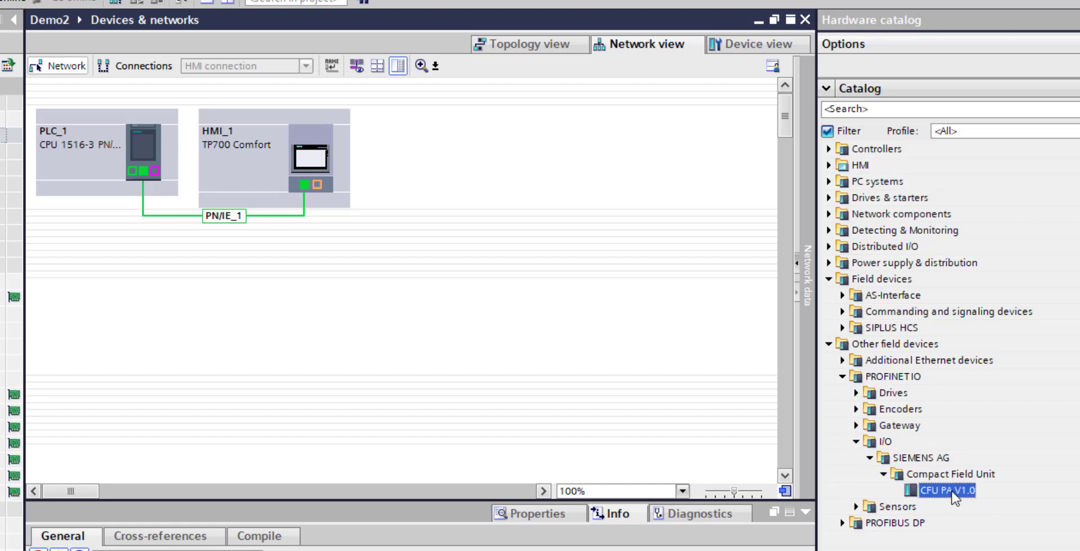
{"action": "left_click_drag", "start_coordinate": [952, 492], "coordinate": [512, 170]}
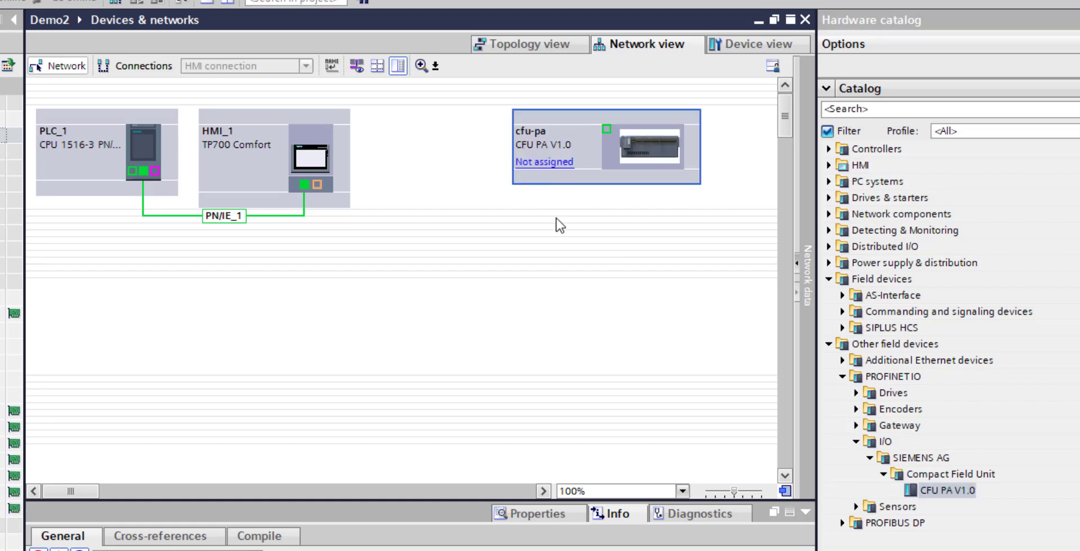
Step: Set the CFU PA's IP address to 192.168.5.33 and turn off automatic PROFINET device naming
{"action": "left_click", "coordinate": [534, 514]}
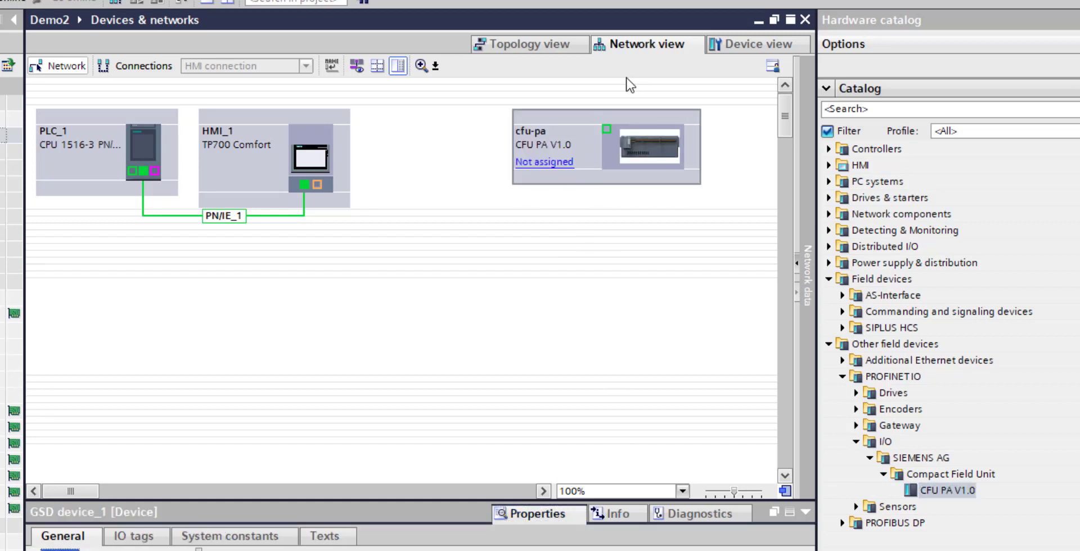
{"action": "left_click", "coordinate": [607, 128]}
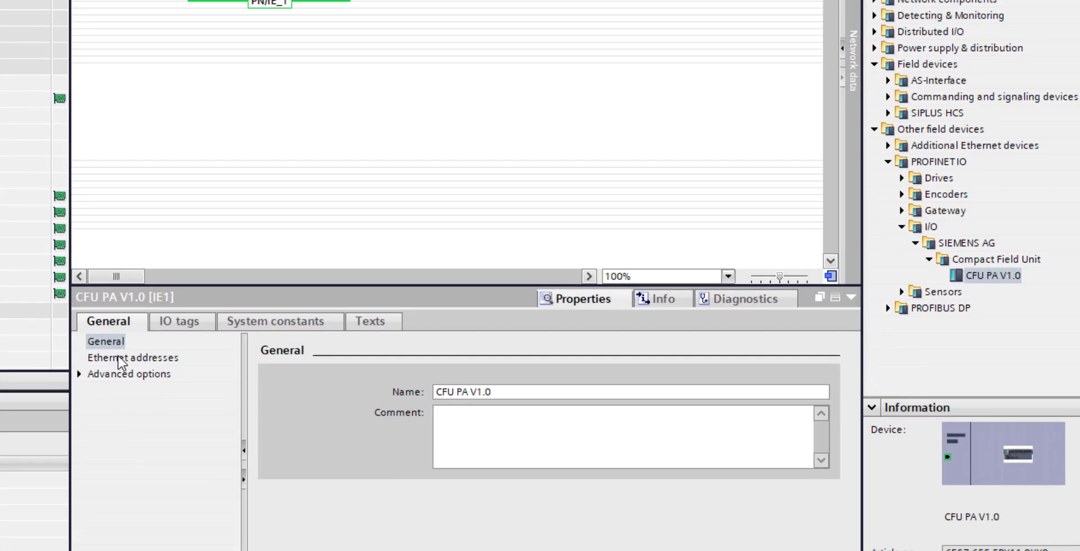
{"action": "left_click", "coordinate": [115, 358]}
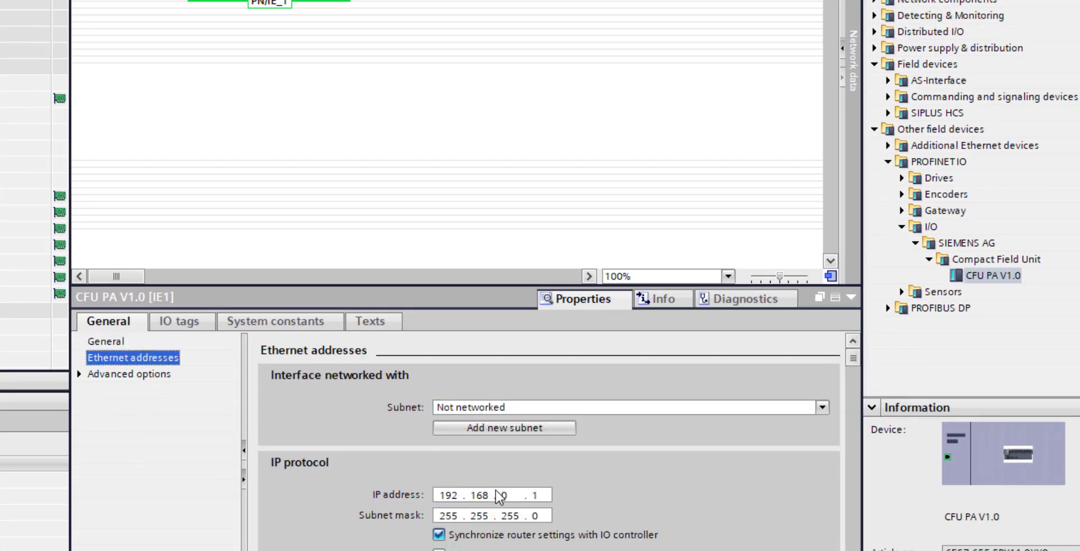
{"action": "double_click", "coordinate": [513, 495]}
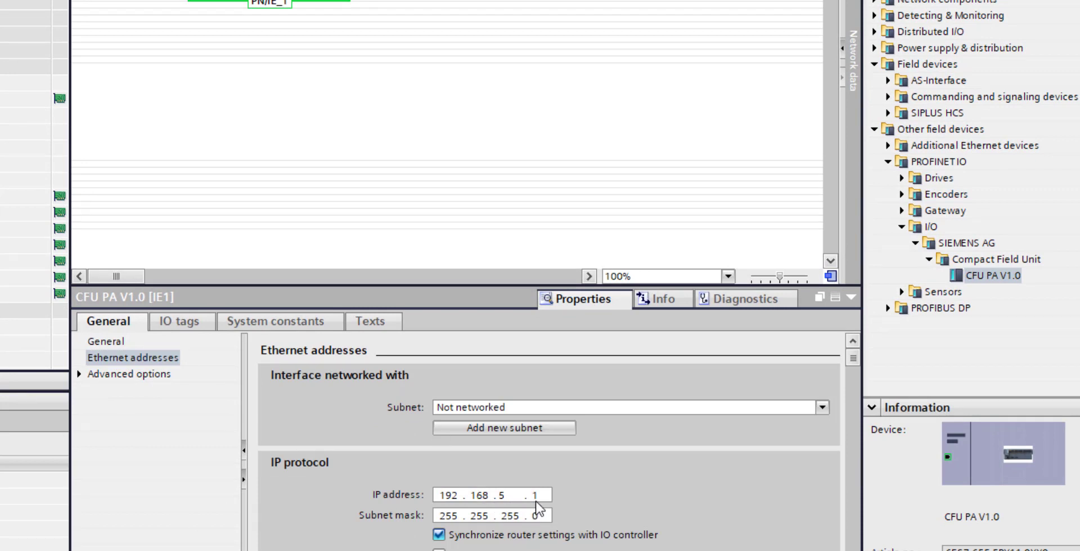
{"action": "double_click", "coordinate": [537, 497]}
{"action": "left_click_drag", "start_coordinate": [853, 359], "coordinate": [853, 449]}
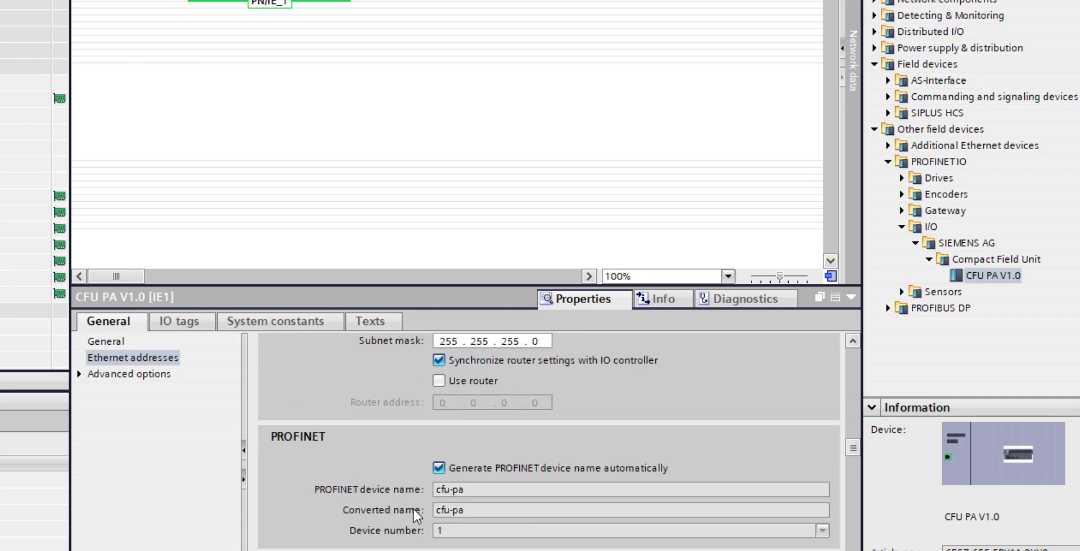
{"action": "left_click", "coordinate": [439, 467]}
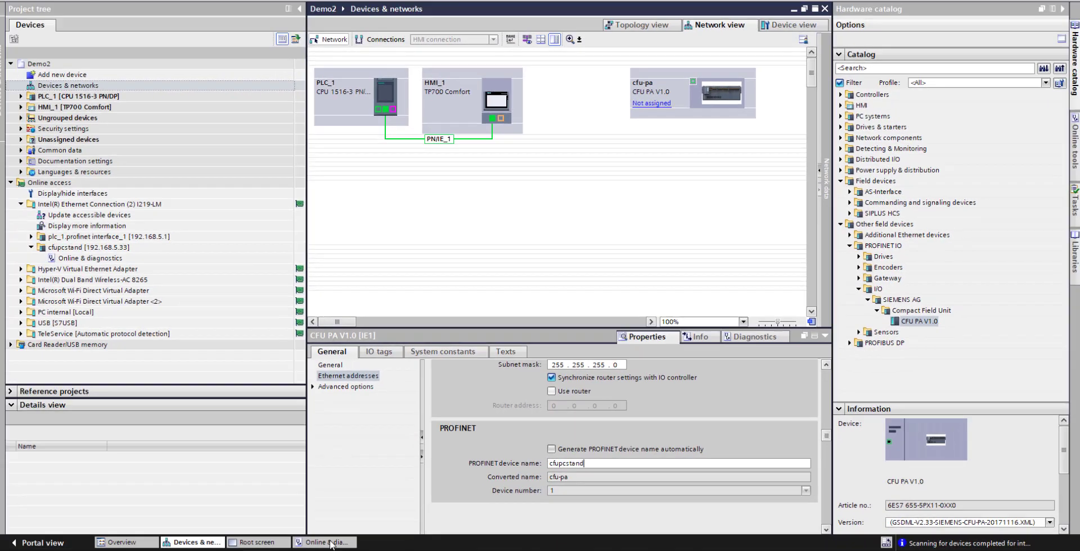
Step: Close Online & diagnostics and link cfu-pa to PLC_1, creating PLC_1.PROFINET IO-System
{"action": "left_click", "coordinate": [329, 541]}
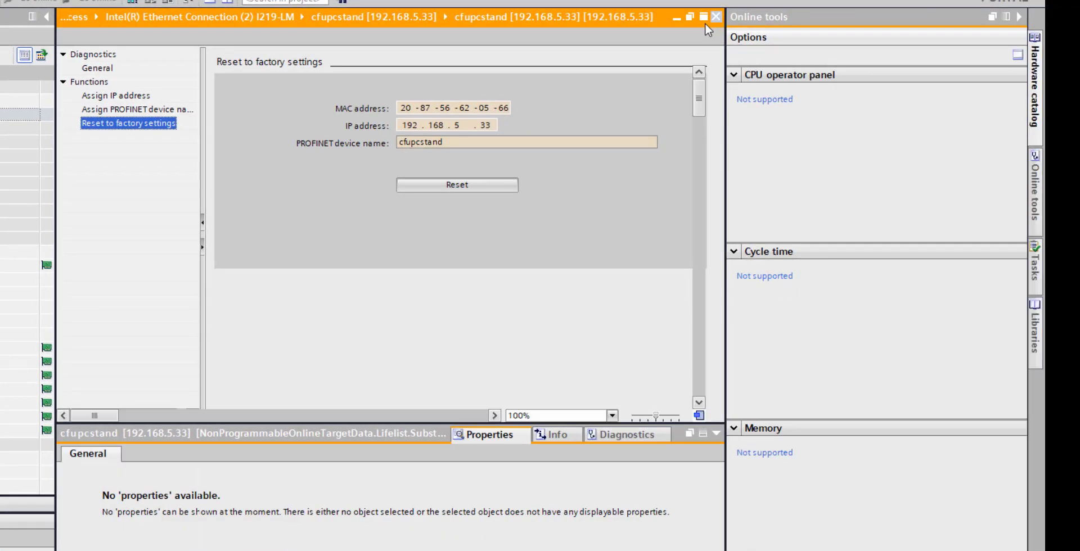
{"action": "left_click", "coordinate": [714, 16]}
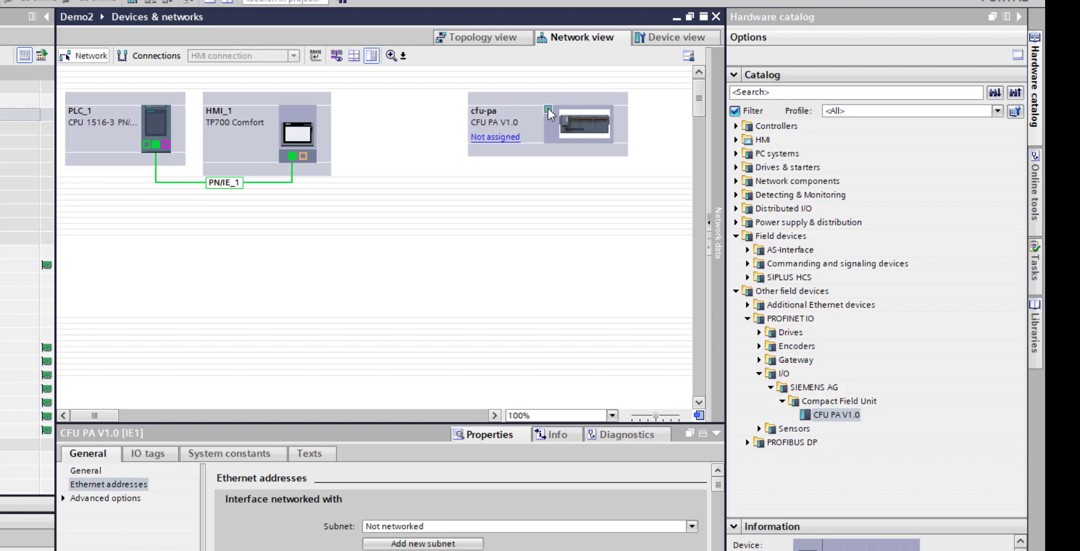
{"action": "left_click_drag", "start_coordinate": [547, 109], "coordinate": [155, 146]}
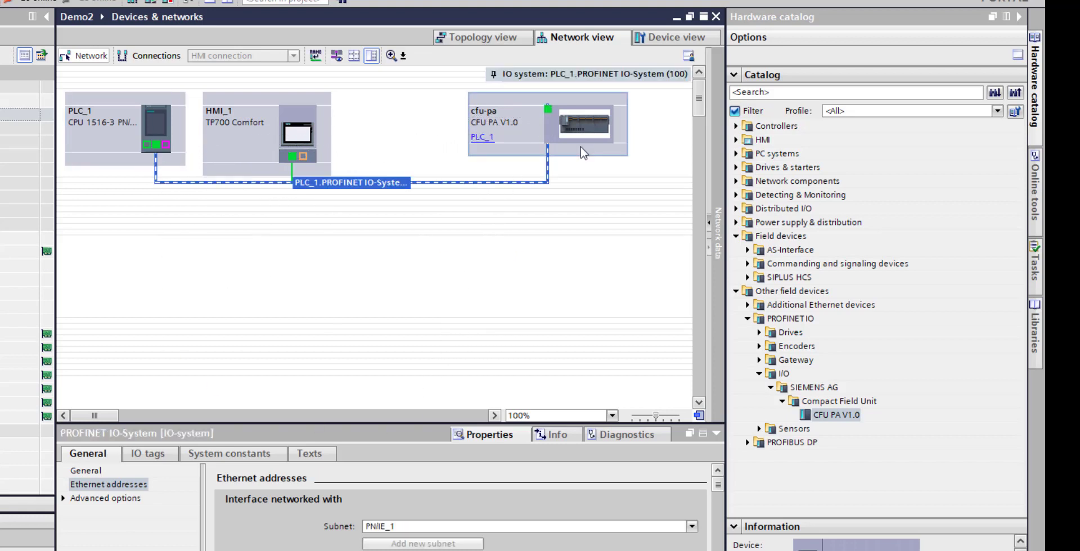
{"action": "left_click_drag", "start_coordinate": [599, 112], "coordinate": [417, 127]}
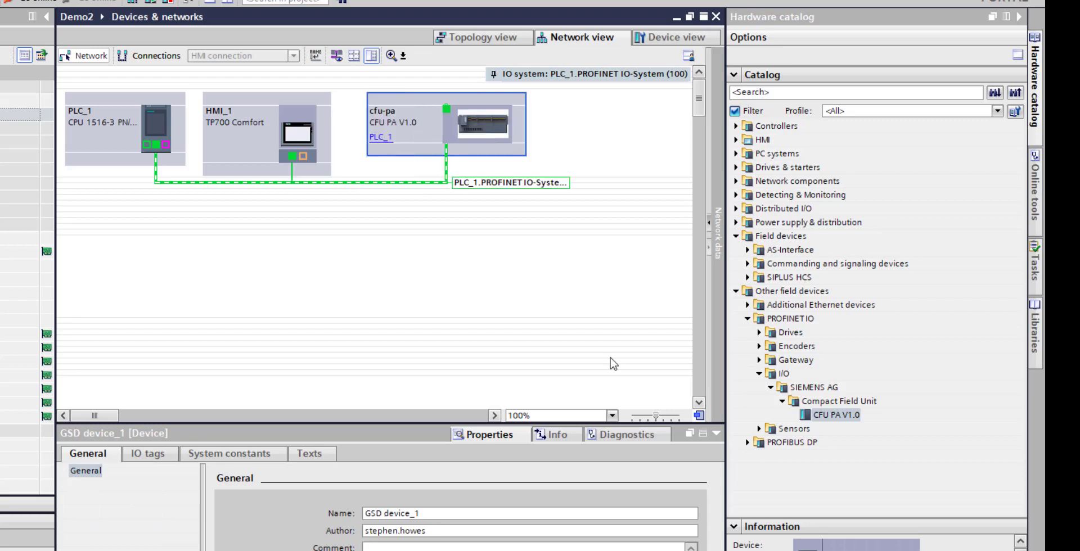
Step: Place a Transmitter 1 AI (Phy MBP) from Module > PROFIBUS-PA Profiles into cfu-pa's slot 3
{"action": "double_click", "coordinate": [483, 130]}
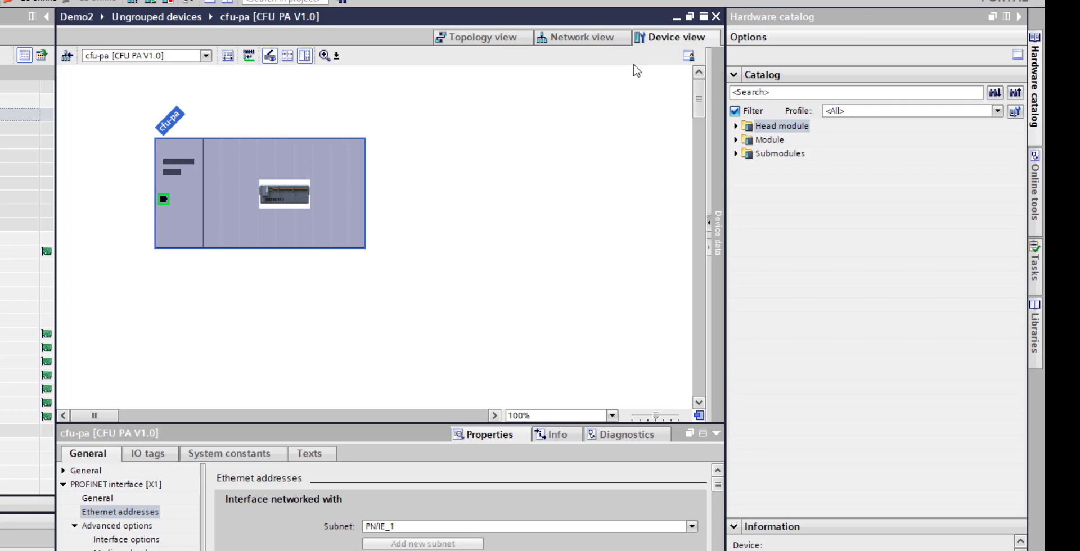
{"action": "left_click", "coordinate": [709, 224]}
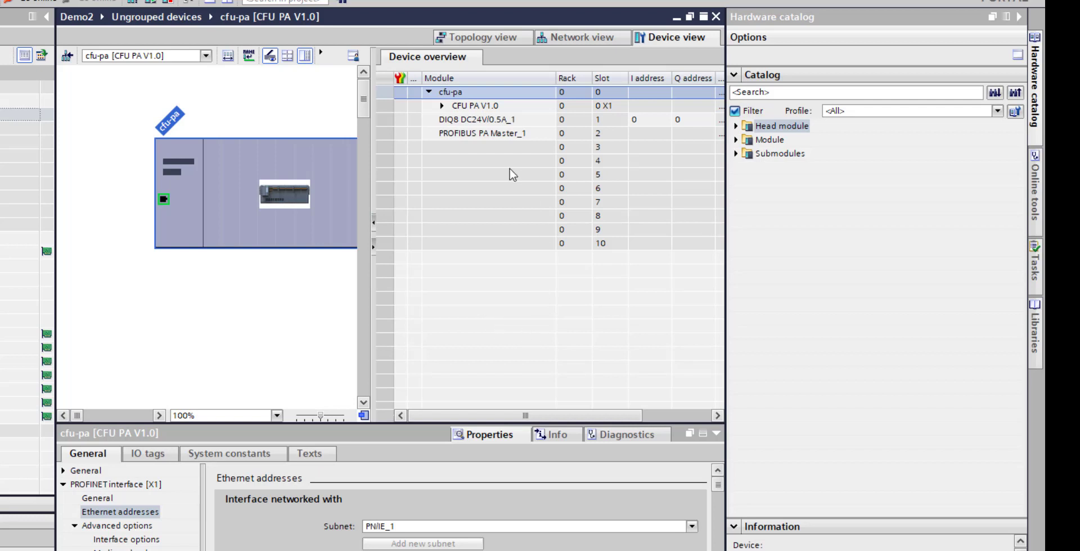
{"action": "left_click", "coordinate": [736, 140]}
{"action": "left_click", "coordinate": [748, 154]}
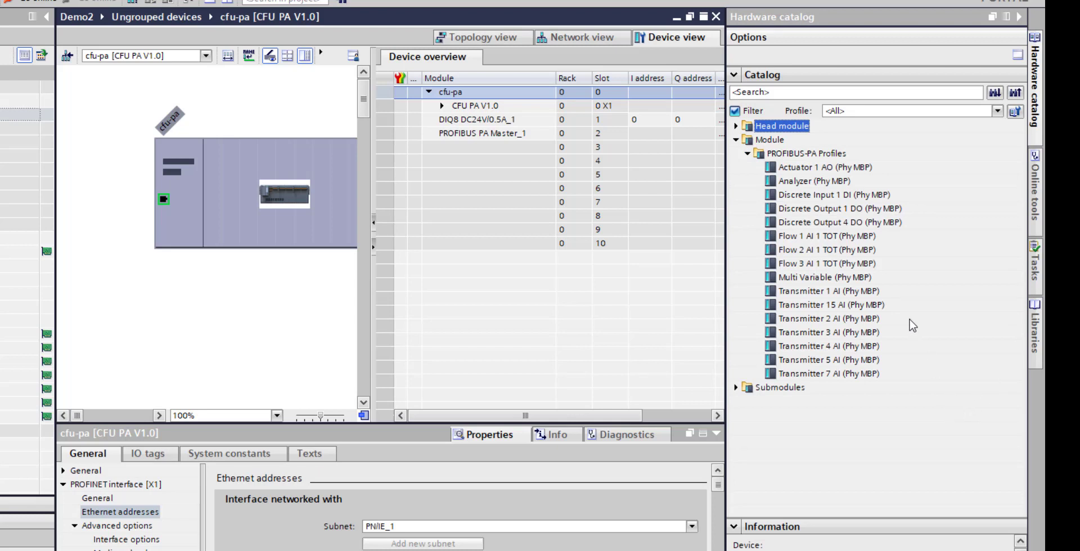
{"action": "left_click", "coordinate": [823, 293]}
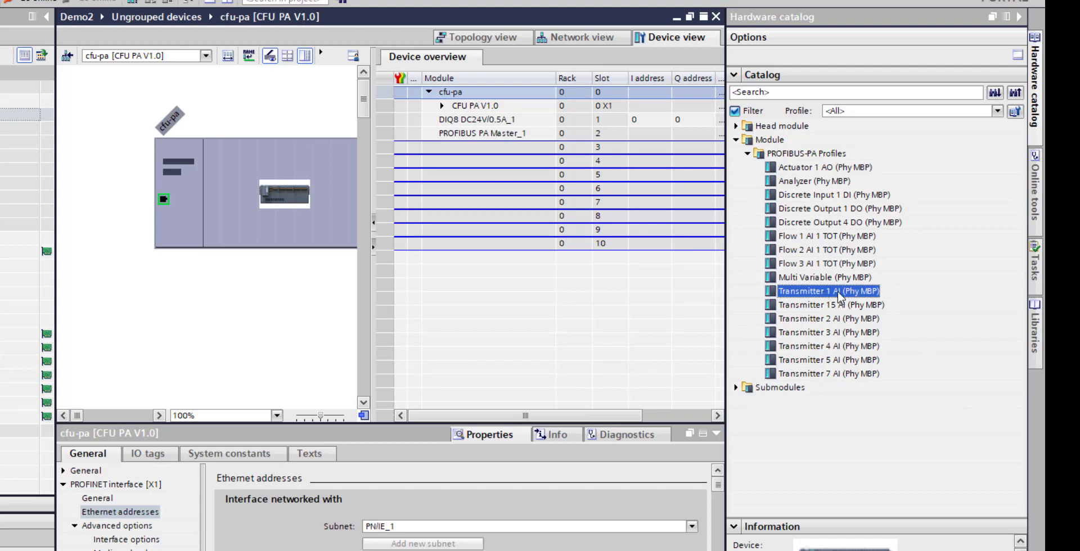
{"action": "left_click_drag", "start_coordinate": [831, 294], "coordinate": [491, 146]}
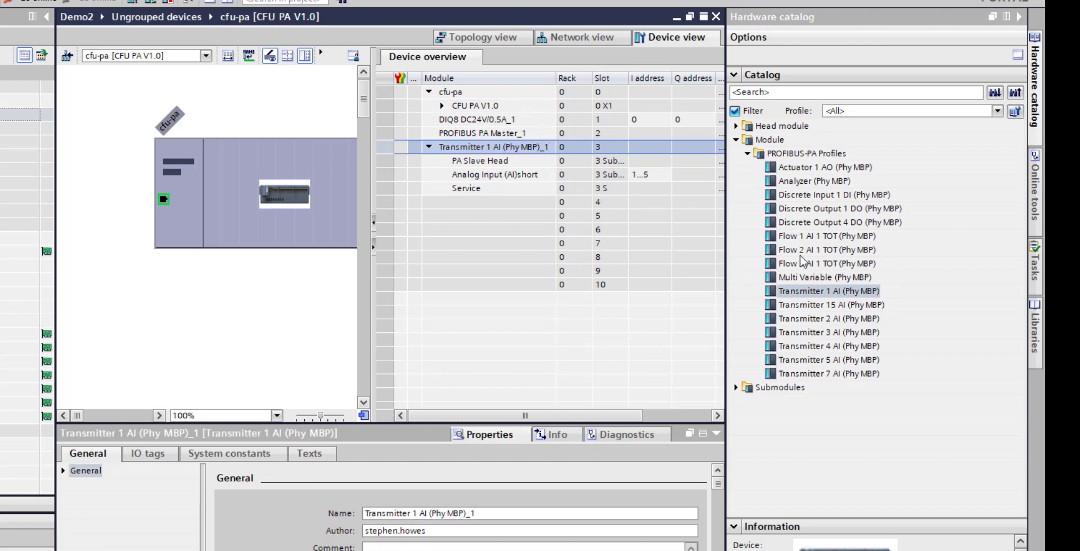
Step: Rename the transmitter module to P300
{"action": "left_click", "coordinate": [544, 150]}
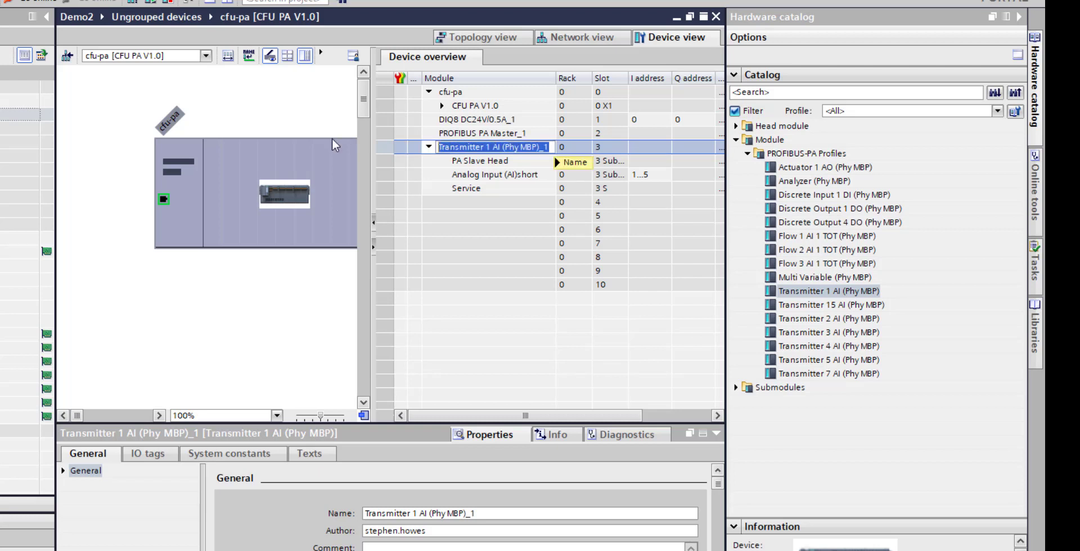
{"action": "type", "text": "P300"}
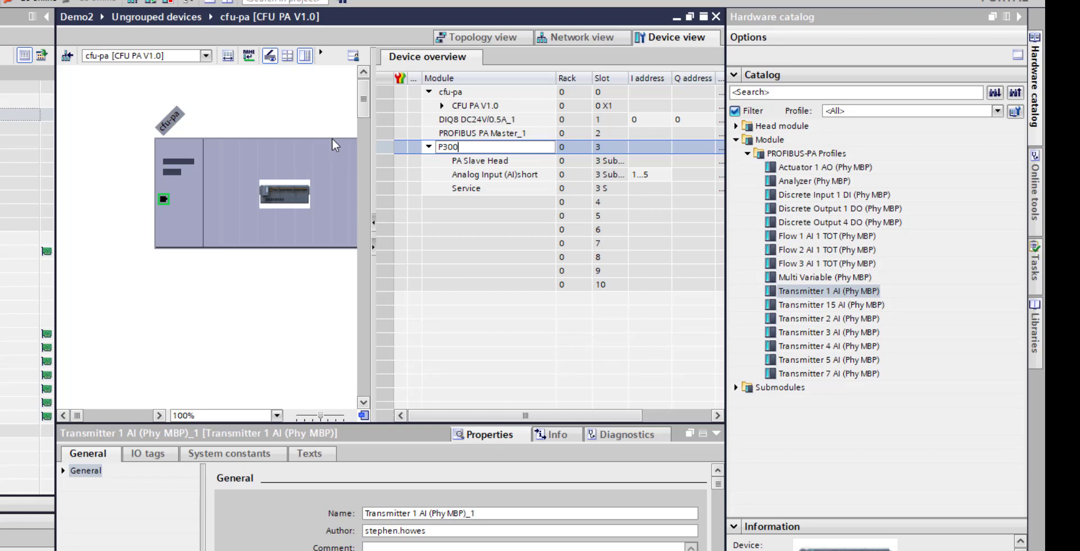
{"action": "left_click", "coordinate": [456, 338]}
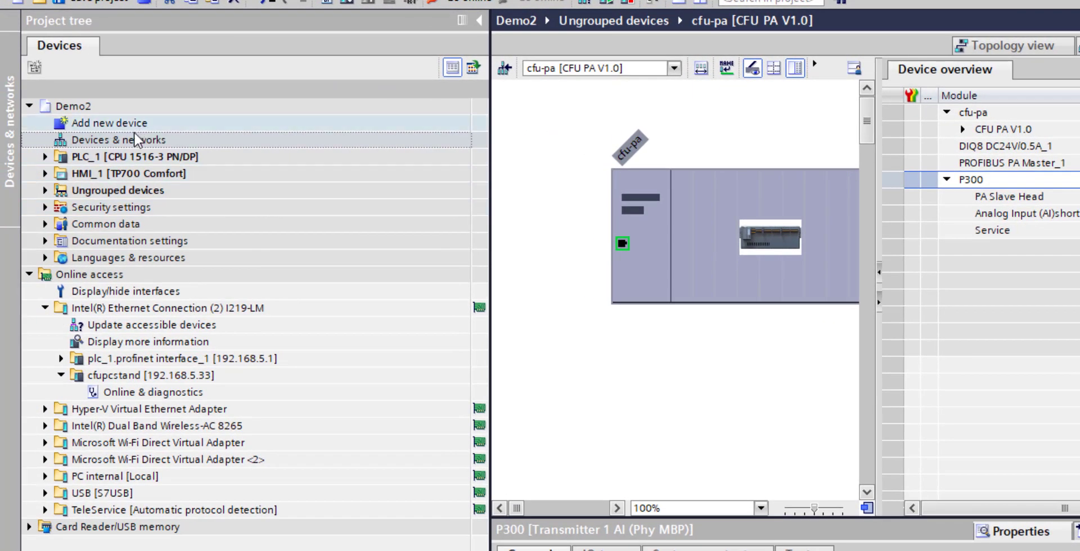
Step: Compile PLC_1's hardware with a full rebuild
{"action": "left_click", "coordinate": [121, 157]}
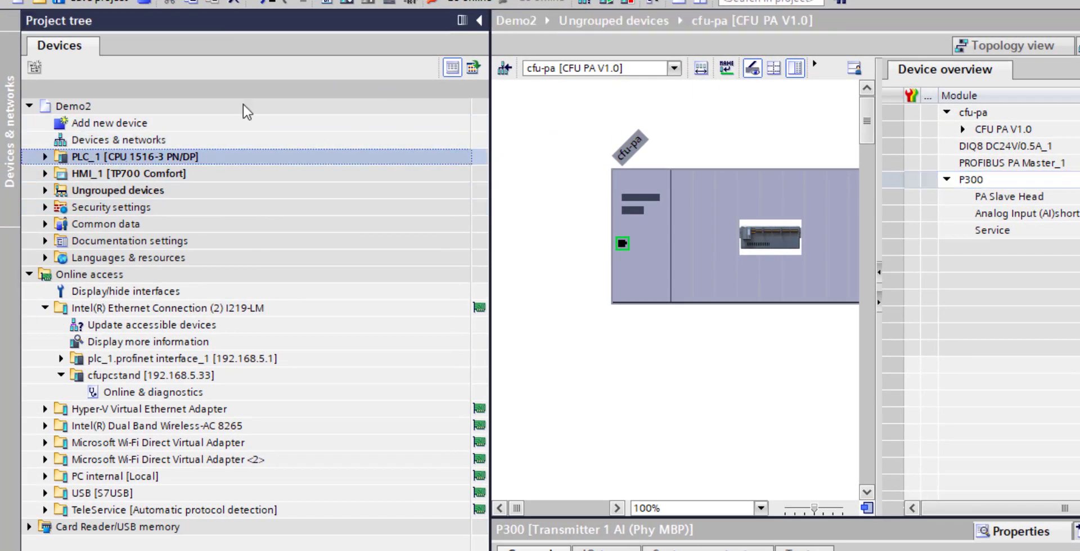
{"action": "left_click", "coordinate": [326, 3]}
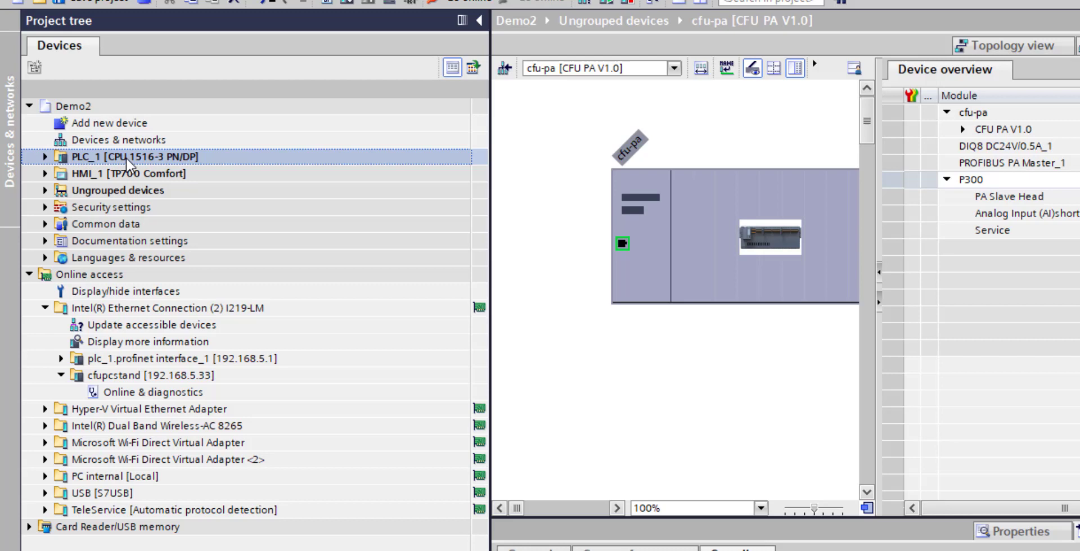
{"action": "right_click", "coordinate": [127, 160]}
{"action": "mouse_move", "coordinate": [211, 374]}
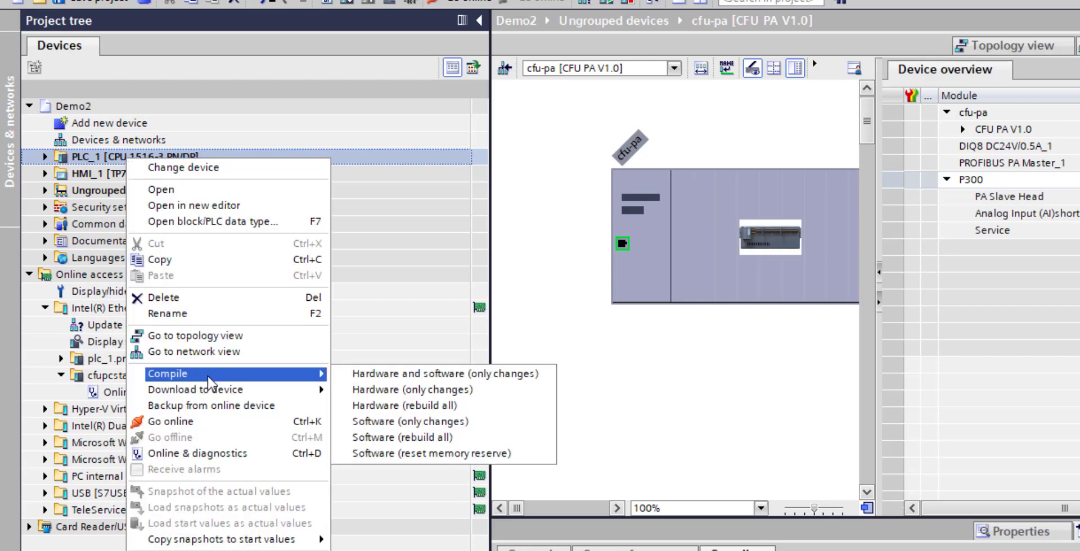
{"action": "left_click", "coordinate": [432, 406]}
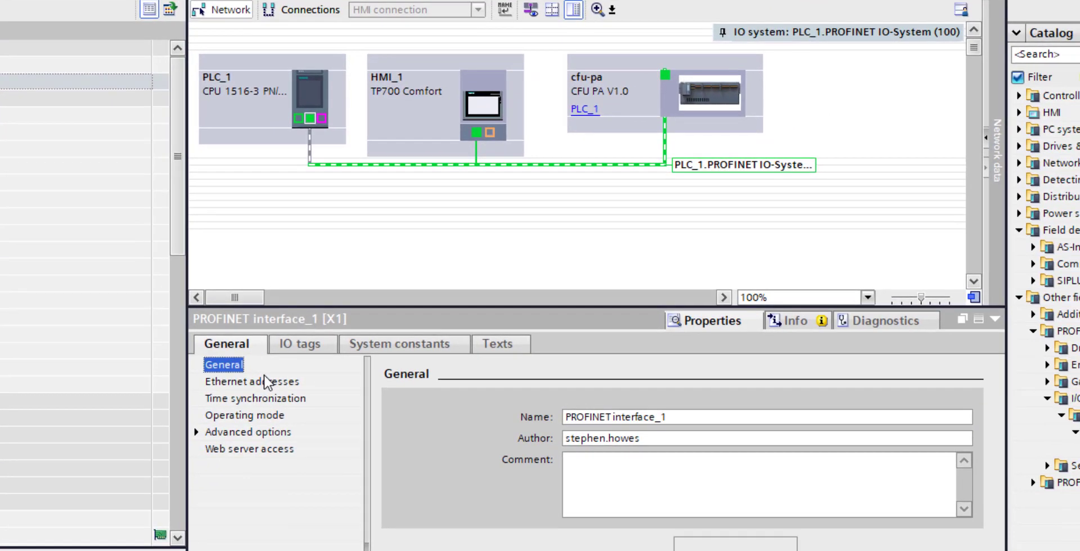
Step: Check the Ethernet IP addresses of the PLC, HMI_1 and cfu-pa interfaces
{"action": "left_click", "coordinate": [590, 440]}
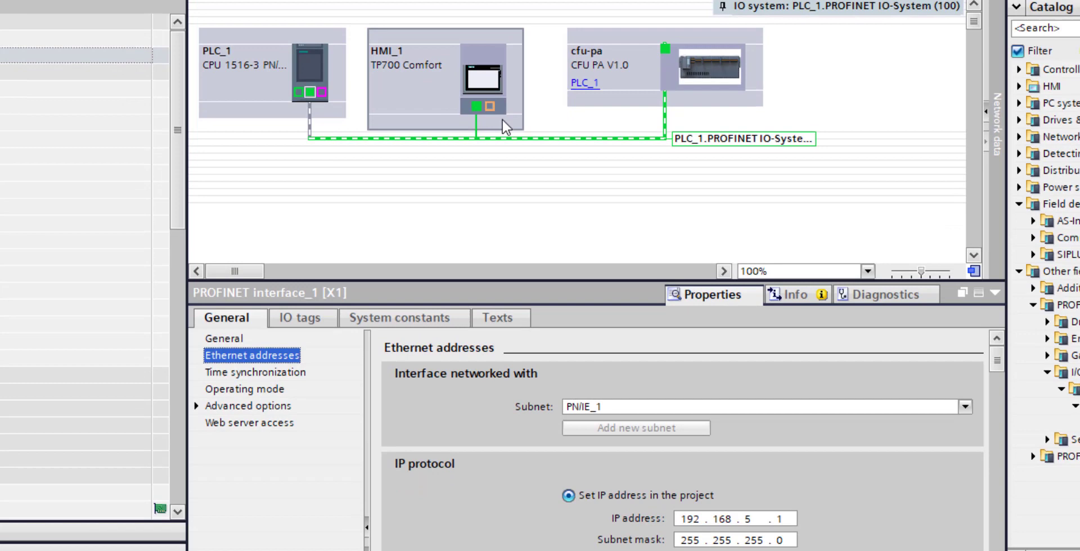
{"action": "left_click", "coordinate": [477, 100]}
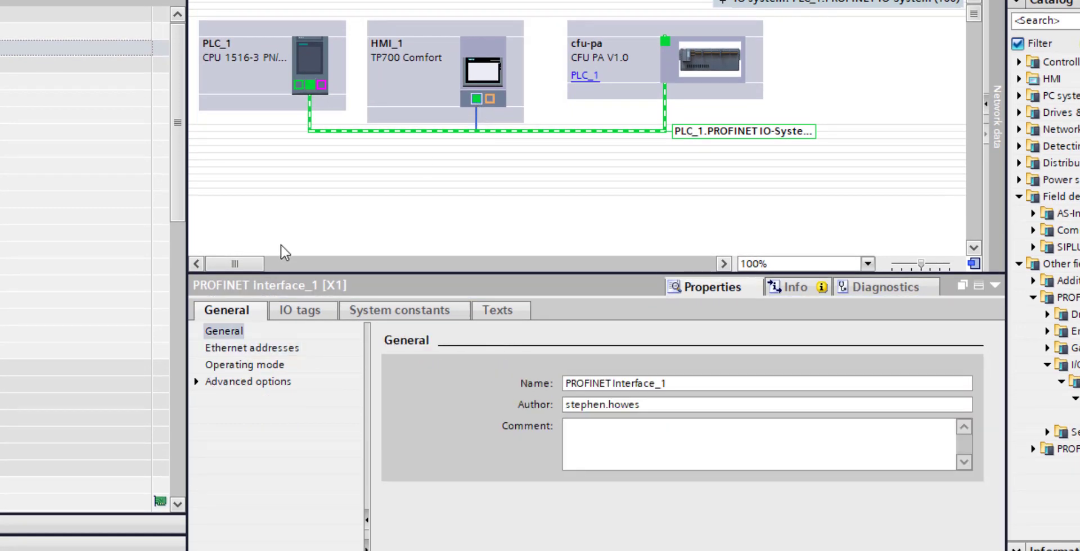
{"action": "left_click", "coordinate": [257, 349]}
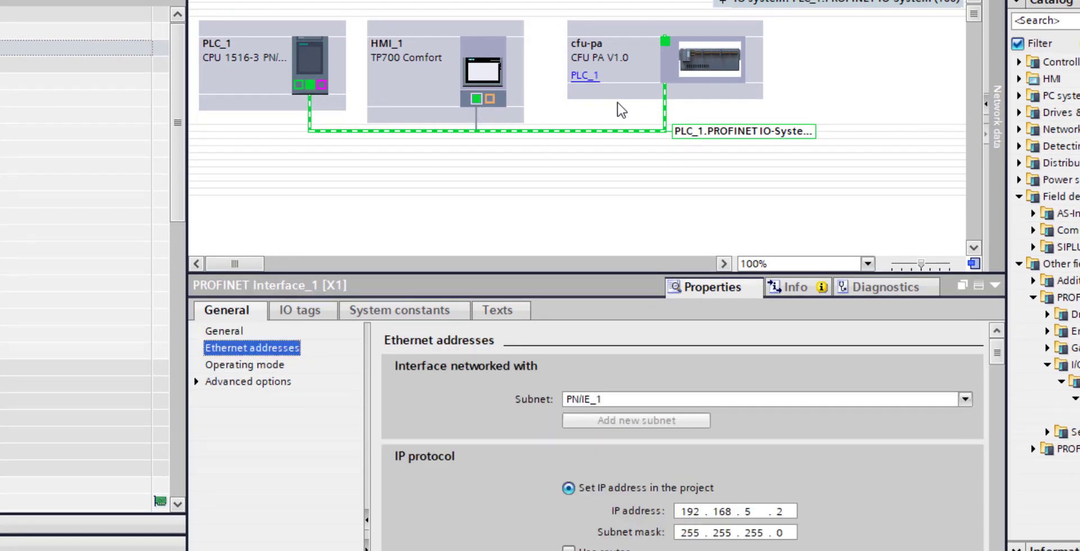
{"action": "left_click", "coordinate": [664, 39]}
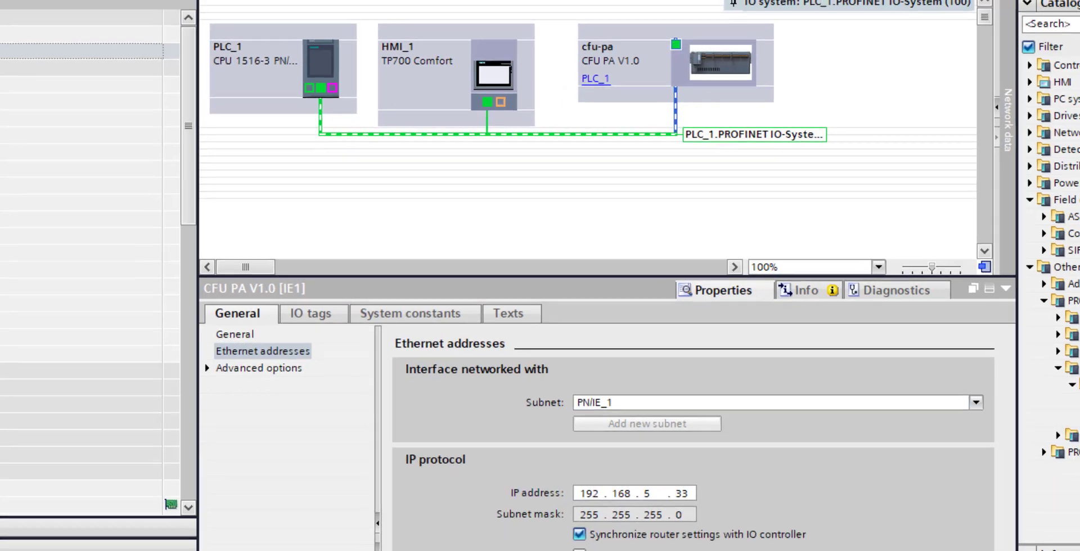
Step: Rebuild PLC_1's hardware again (0 errors, 3 warnings) and download it to the device
{"action": "left_click", "coordinate": [2, 68]}
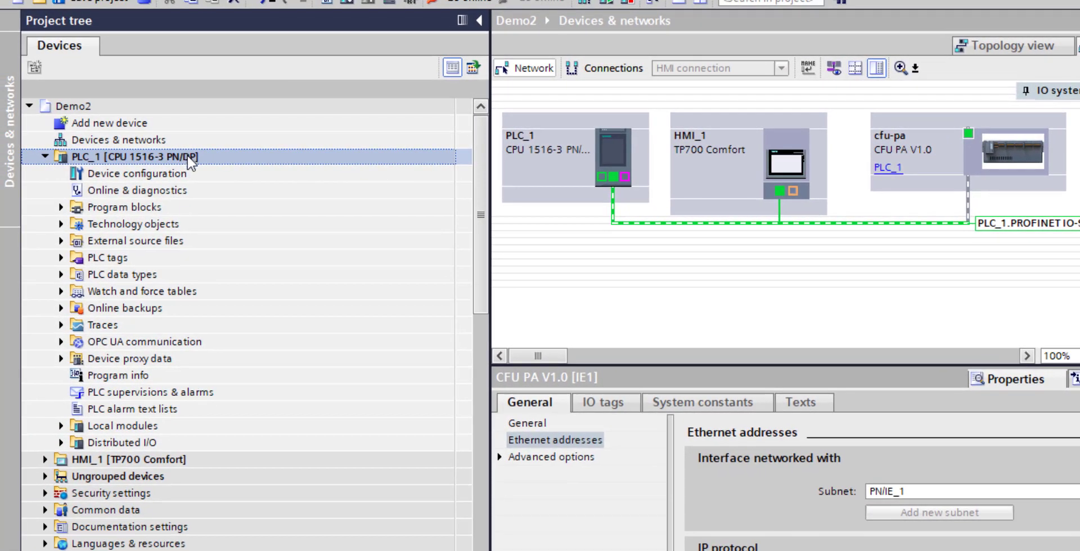
{"action": "right_click", "coordinate": [191, 162]}
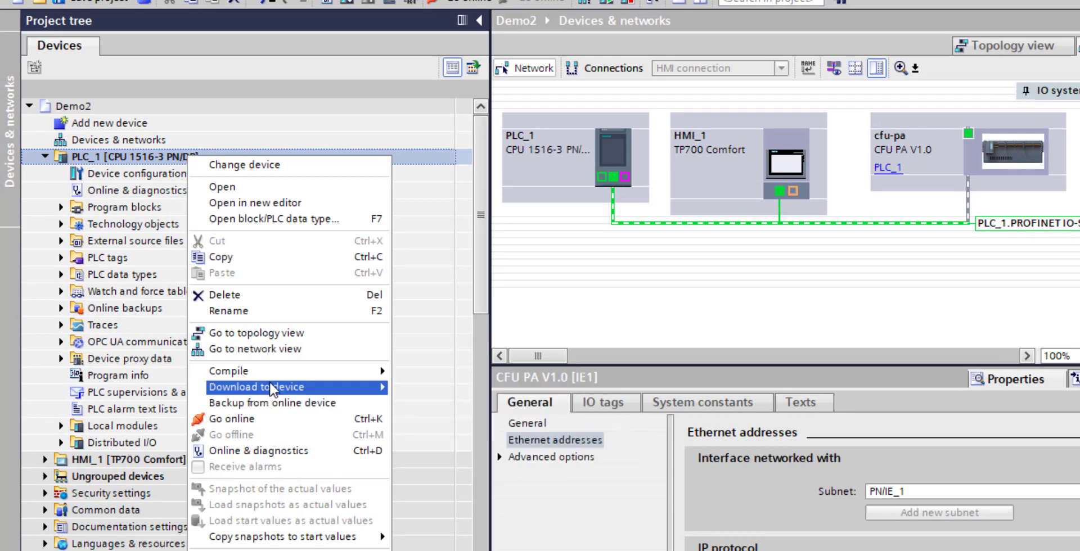
{"action": "mouse_move", "coordinate": [271, 376]}
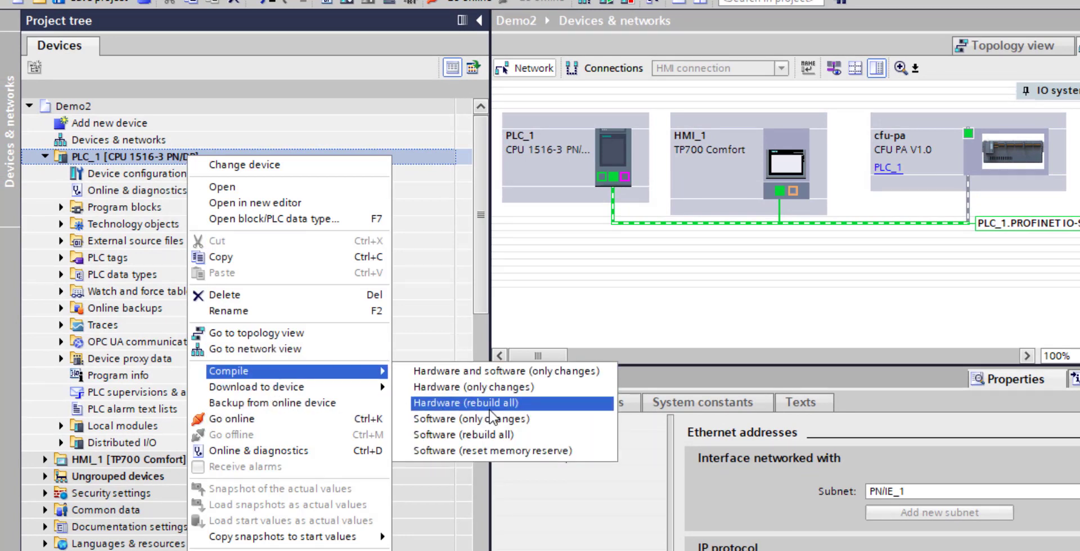
{"action": "left_click", "coordinate": [491, 418]}
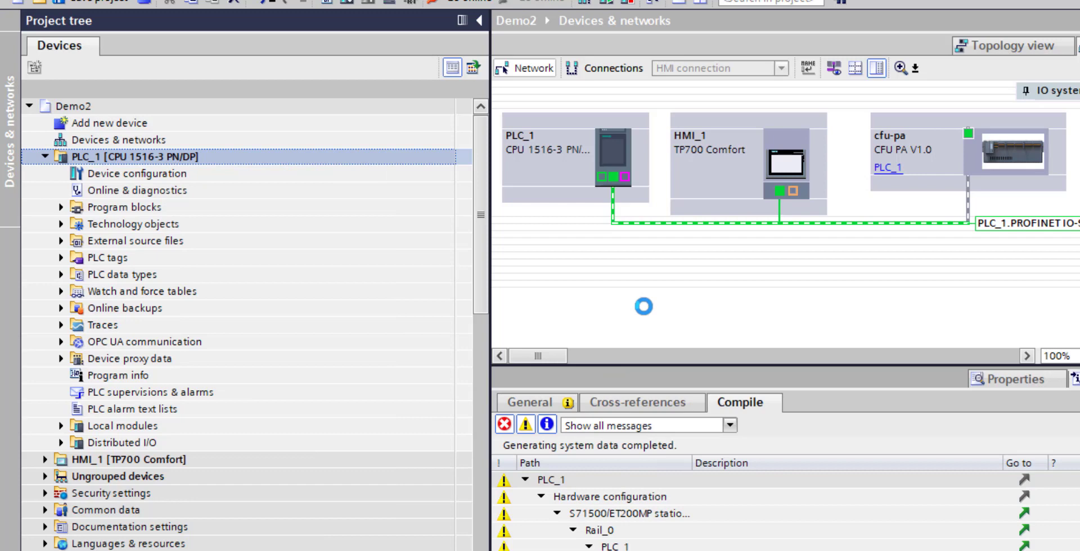
{"action": "left_click", "coordinate": [346, 2]}
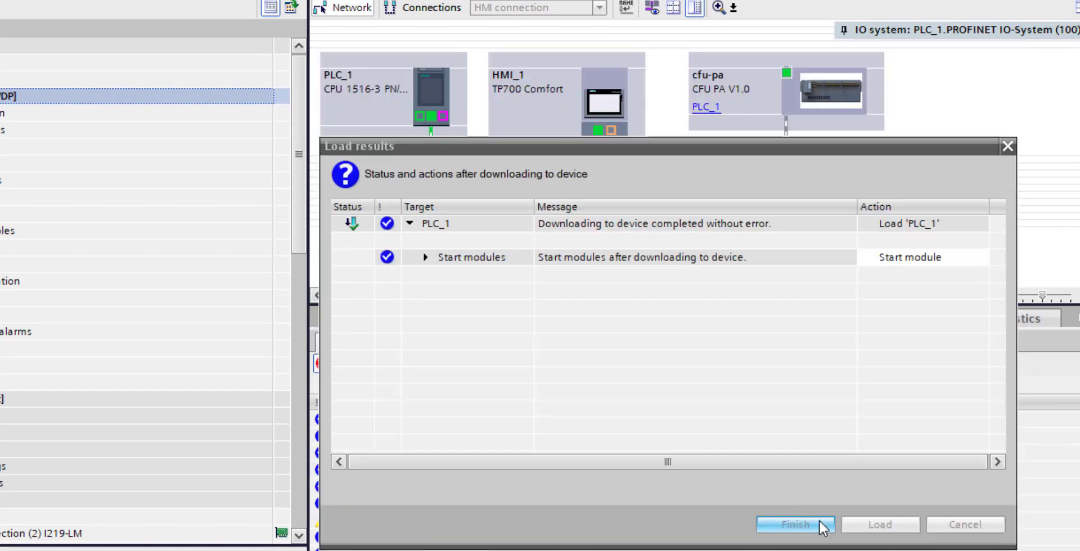
Step: Finish the download, then read P300's Analog Input (AI)short address, I 1...5, in cfu-pa's Device overview
{"action": "left_click", "coordinate": [819, 522]}
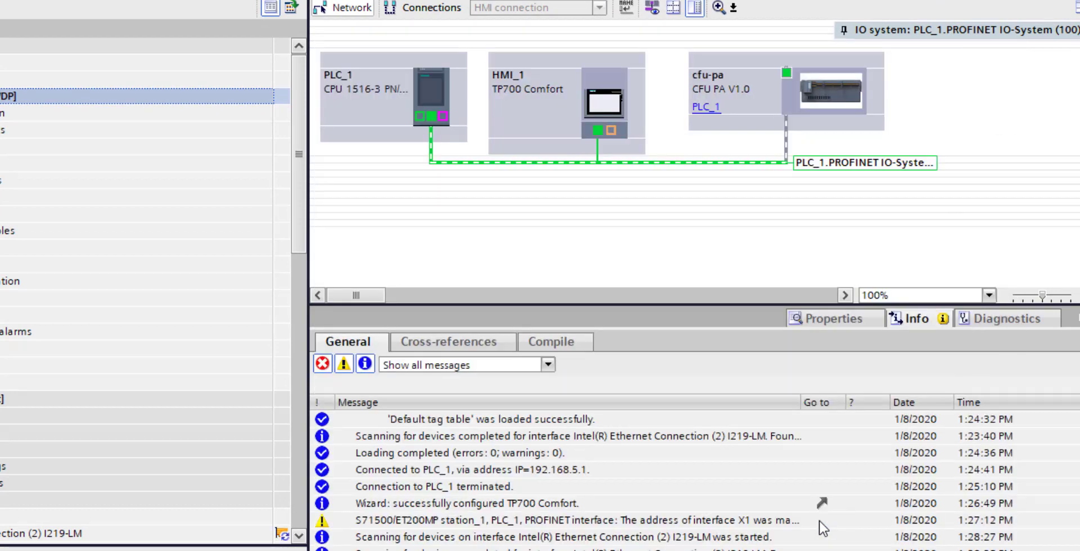
{"action": "scroll", "coordinate": [822, 529], "scroll_direction": "down", "scroll_amount": 1}
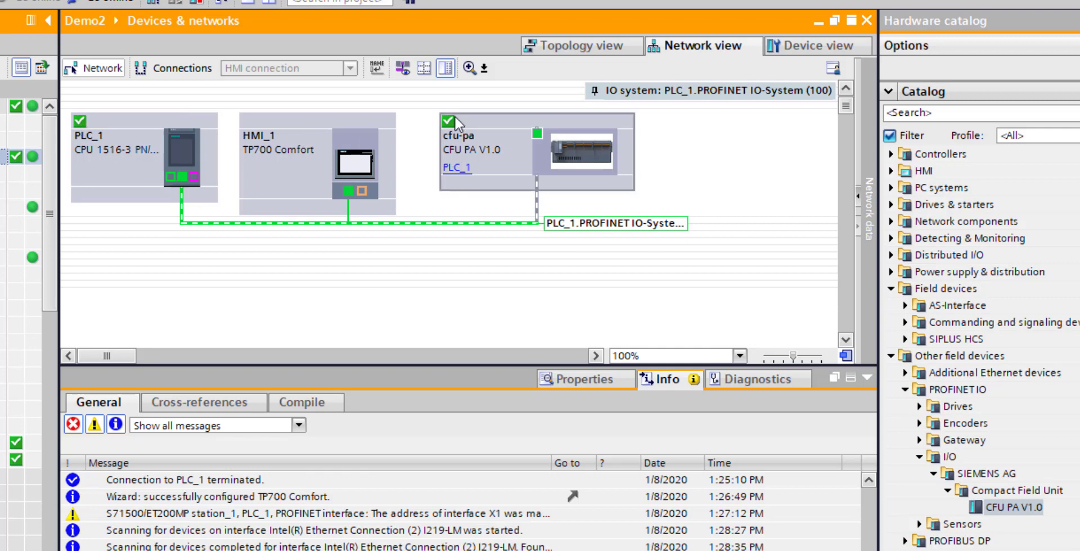
{"action": "left_click", "coordinate": [585, 151]}
{"action": "double_click", "coordinate": [584, 151]}
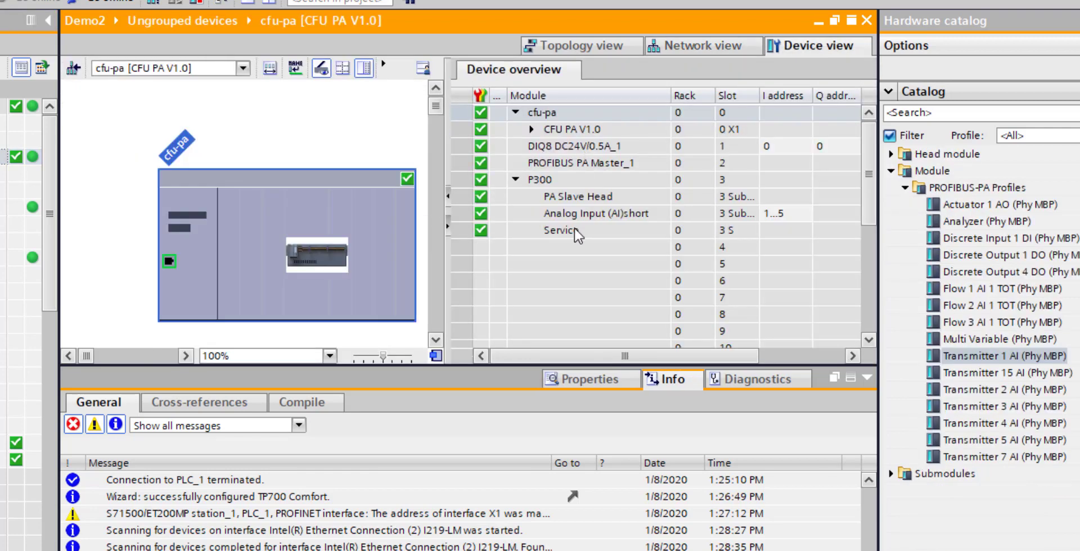
{"action": "left_click", "coordinate": [452, 182]}
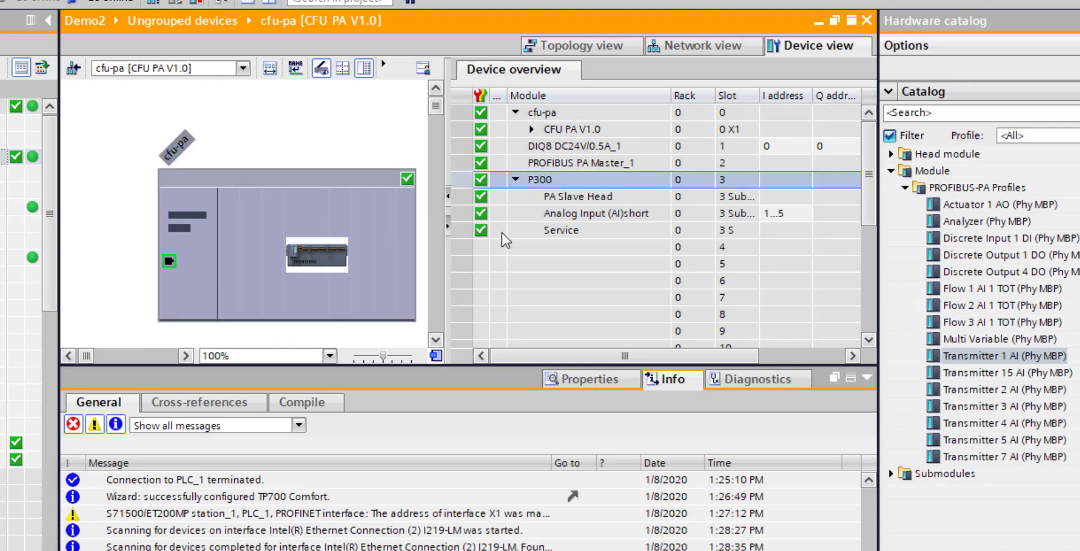
{"action": "left_click", "coordinate": [769, 217]}
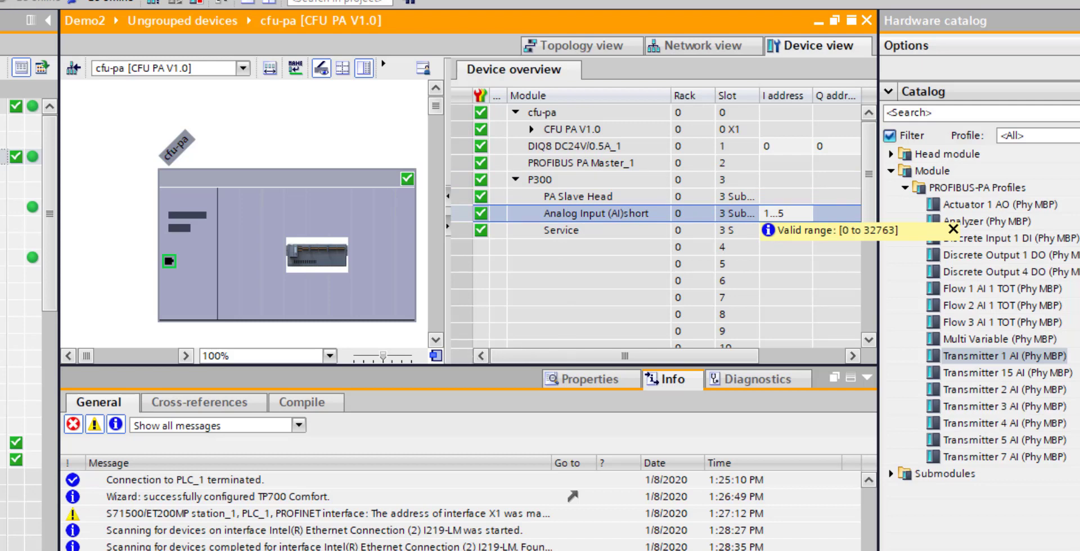
Step: Create a new tag table under PLC_1's PLC tags and name it 'Profibus PA Values'
{"action": "left_click", "coordinate": [12, 257]}
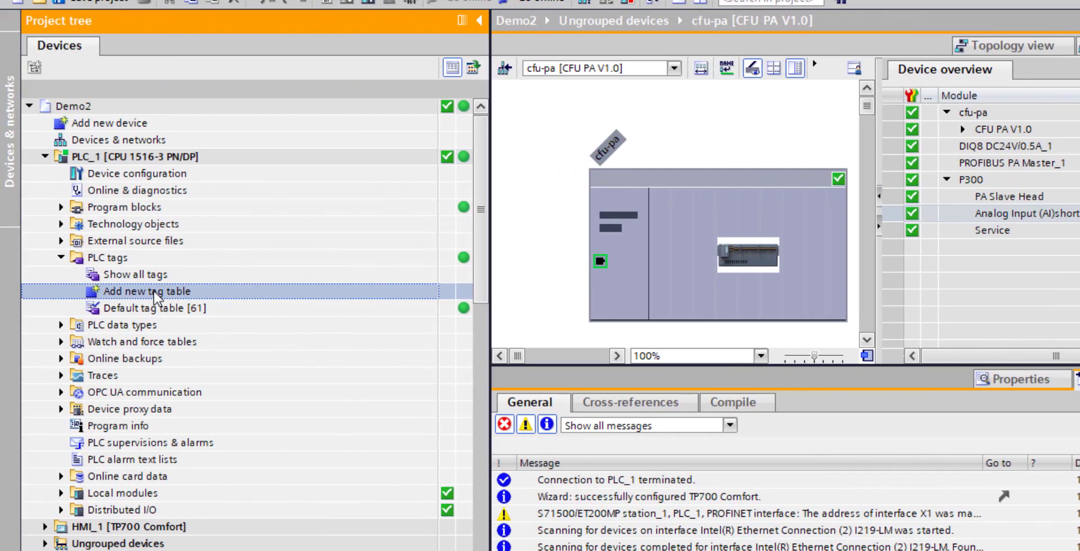
{"action": "double_click", "coordinate": [163, 291]}
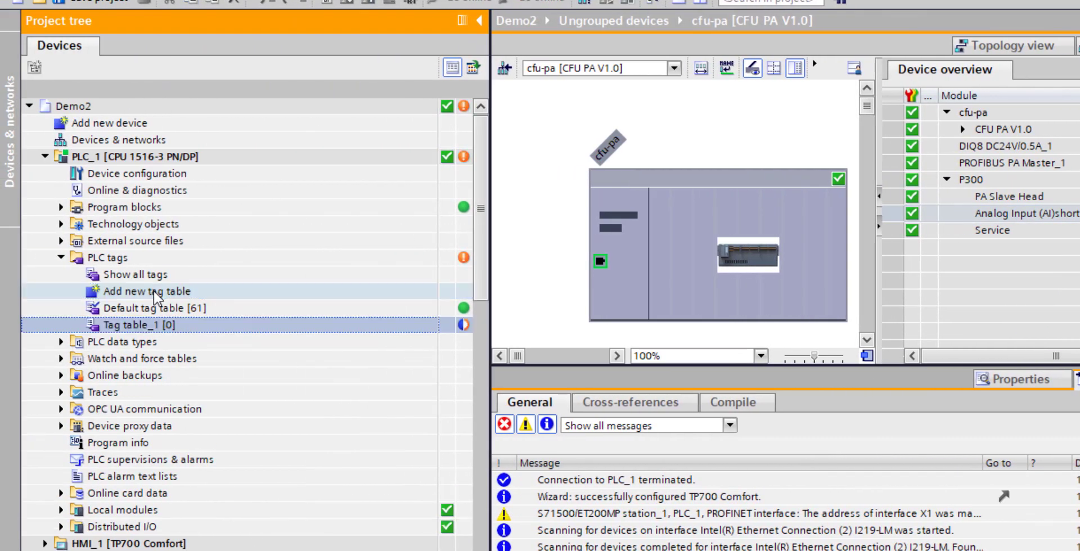
{"action": "left_click", "coordinate": [169, 327]}
{"action": "key", "text": "Return"}
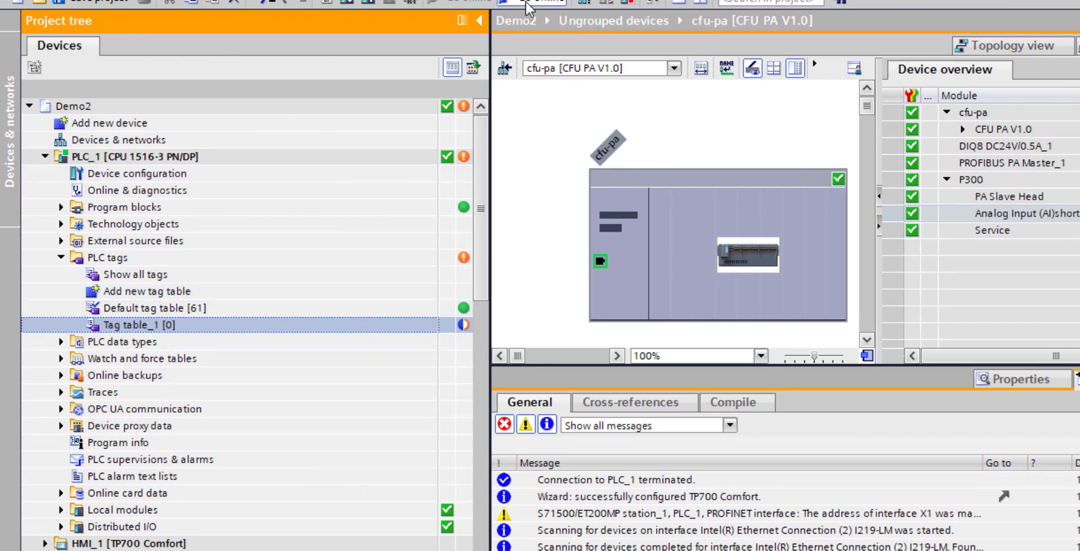
{"action": "left_click", "coordinate": [157, 327]}
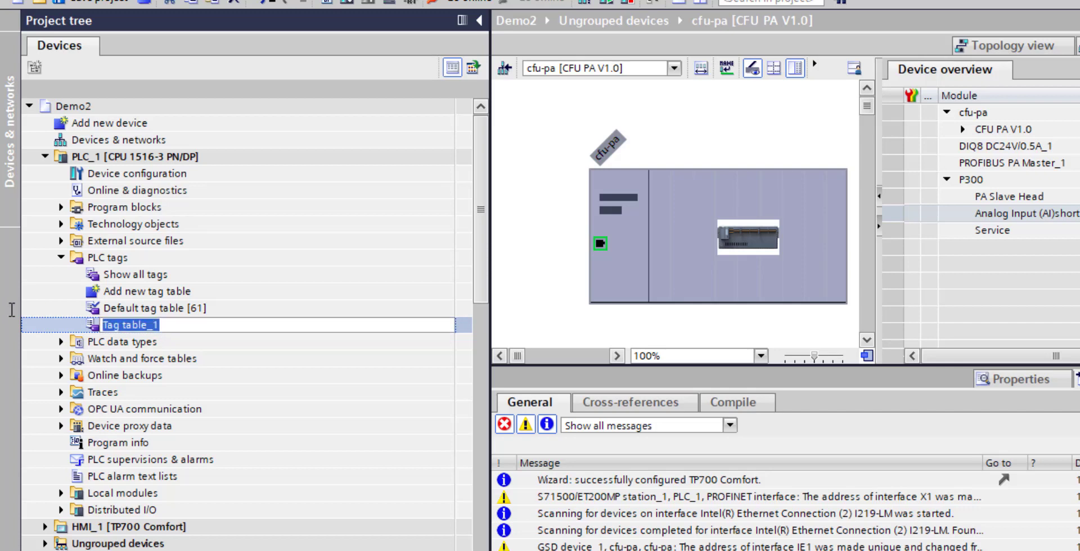
{"action": "type", "text": "Profibus"}
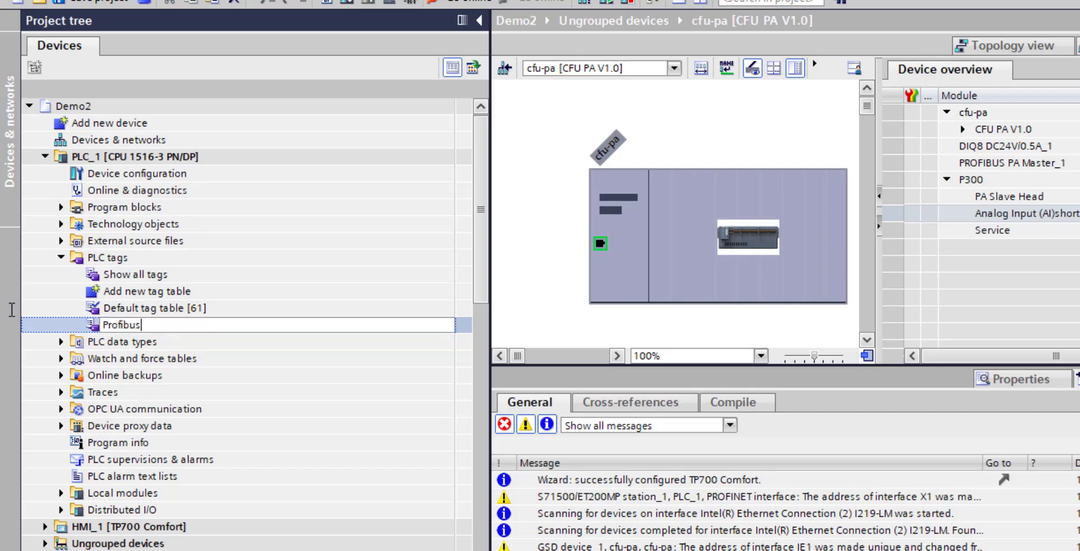
{"action": "type", "text": " PA Values"}
{"action": "left_click", "coordinate": [268, 360]}
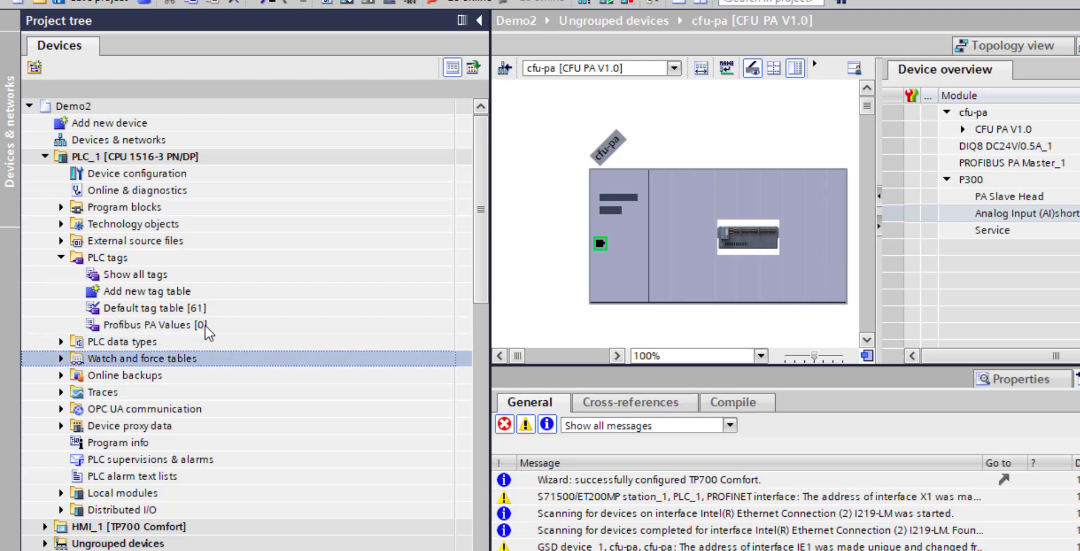
{"action": "left_click", "coordinate": [132, 331]}
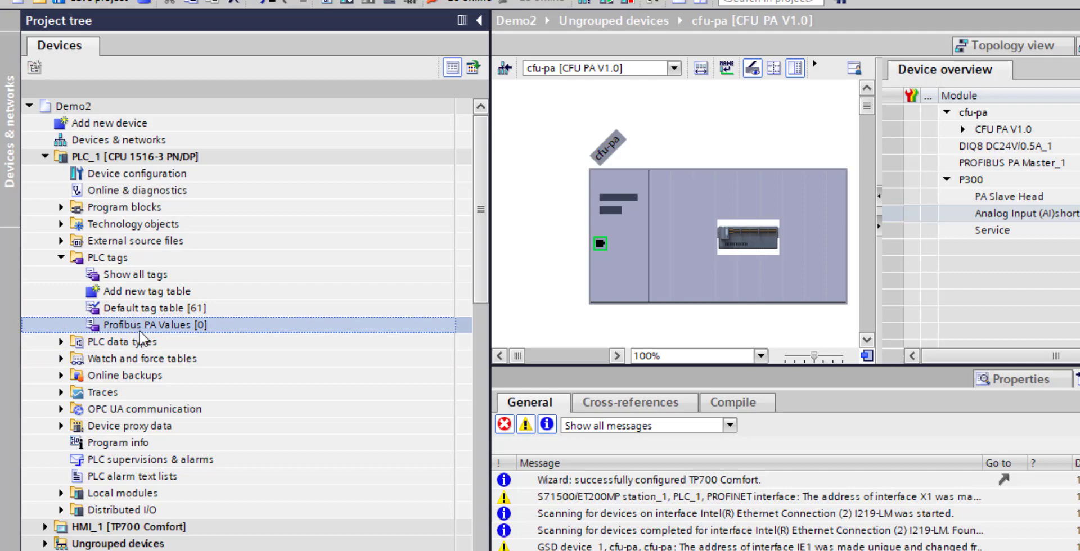
Step: In the maximized Profibus PA Values table, add tag 'P300 Value' of type Real at %ID1
{"action": "double_click", "coordinate": [140, 329]}
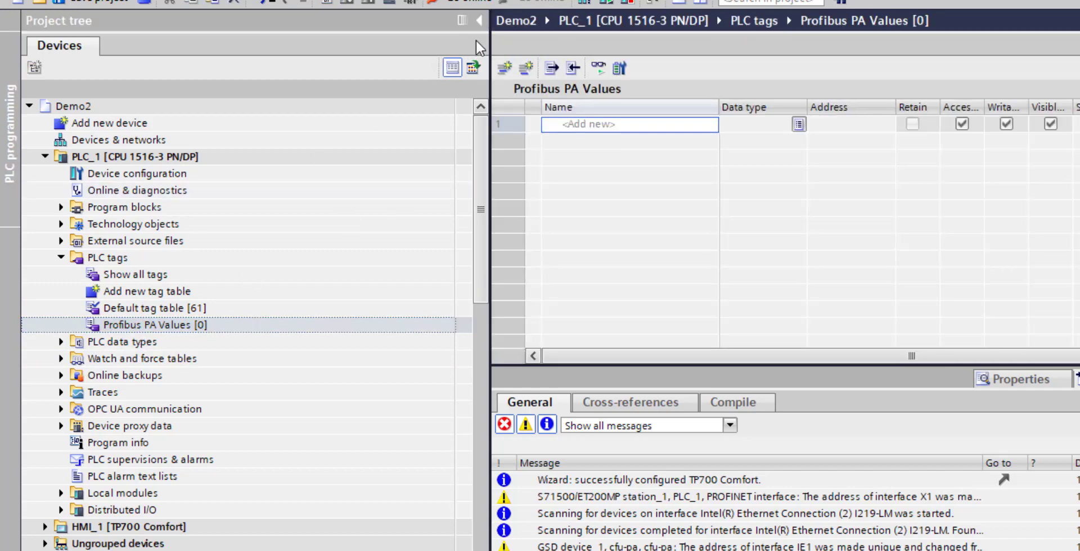
{"action": "left_click", "coordinate": [483, 23]}
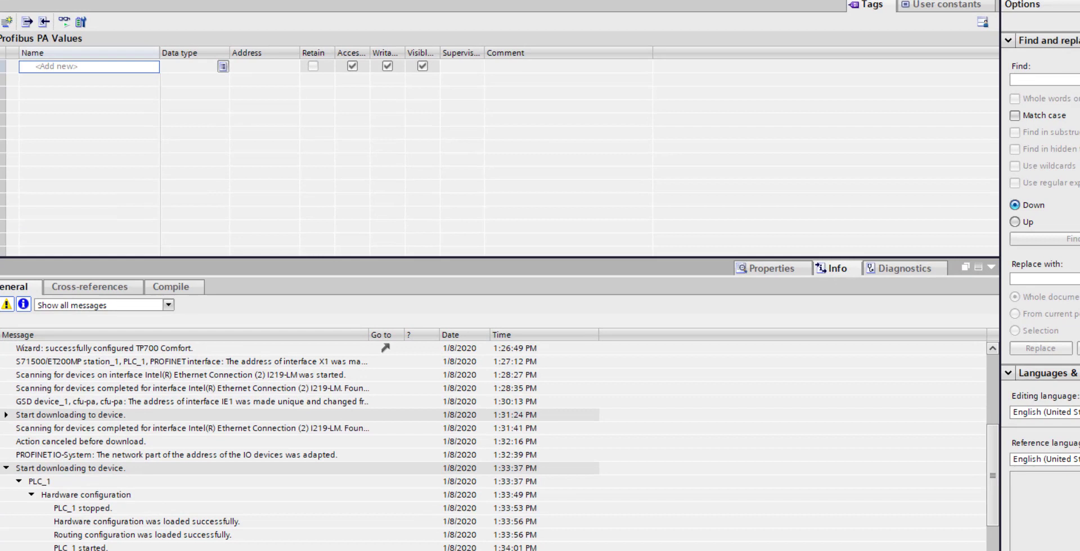
{"action": "left_click", "coordinate": [110, 70]}
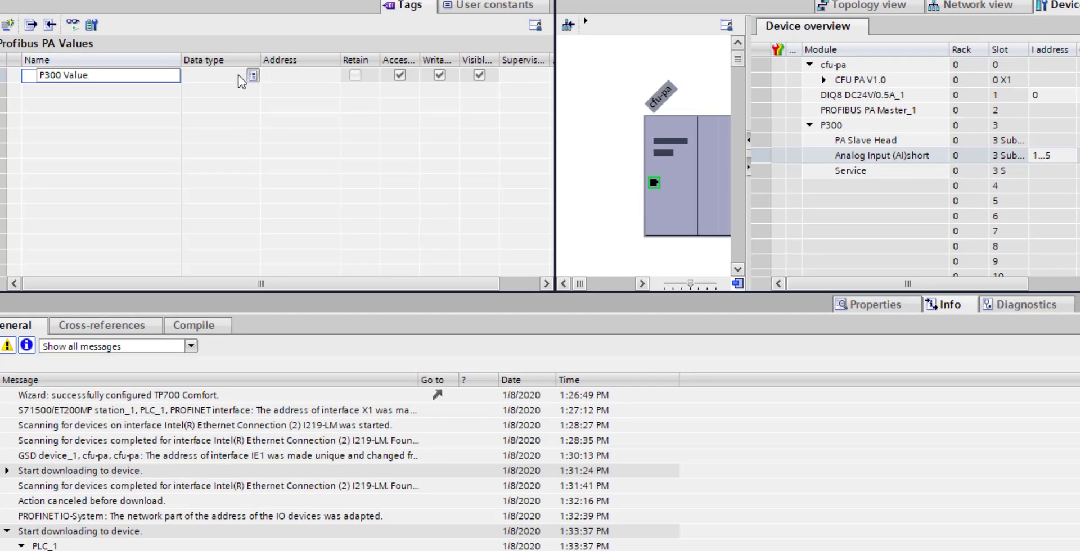
{"action": "left_click", "coordinate": [238, 76]}
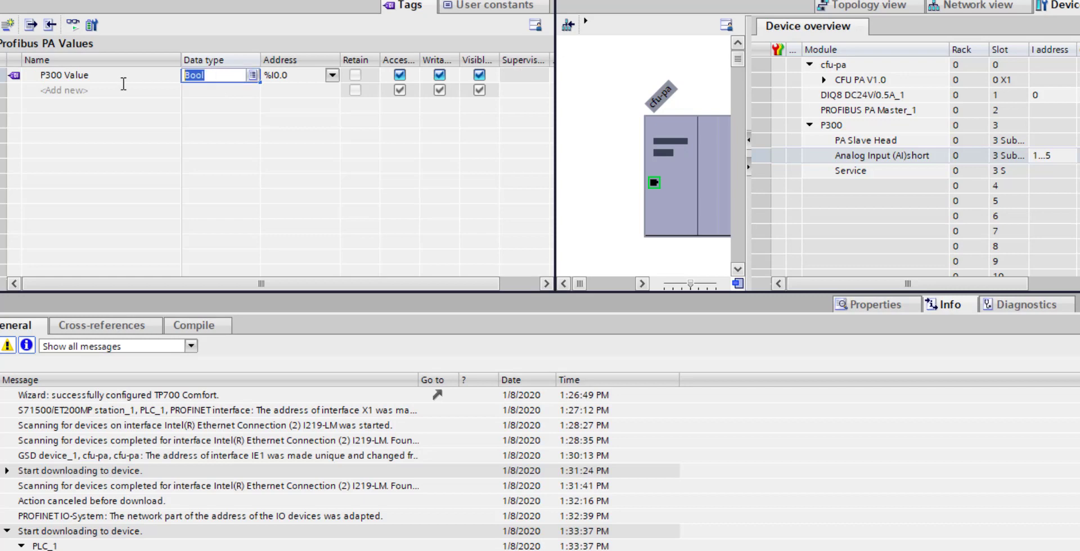
{"action": "type", "text": "real"}
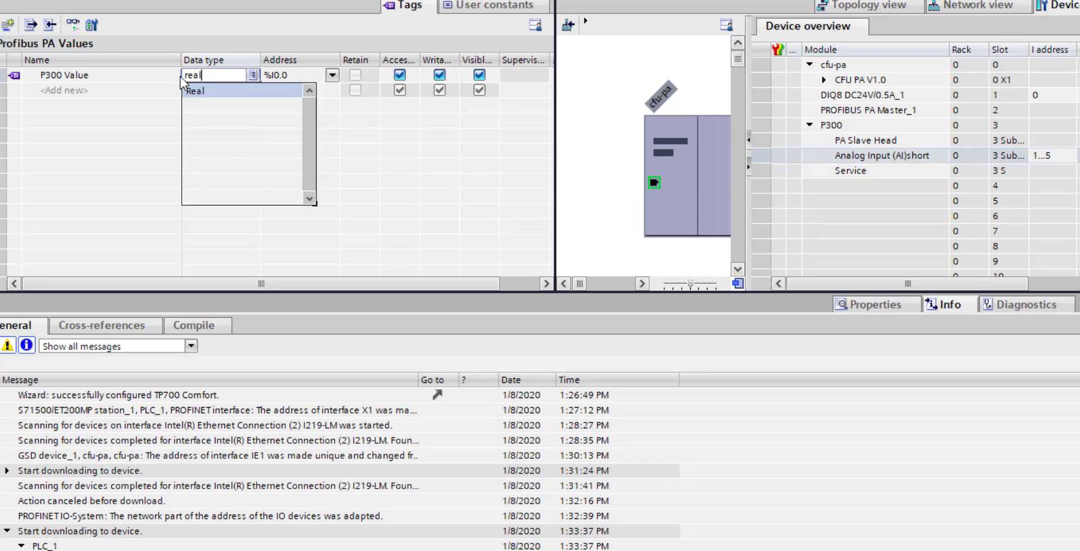
{"action": "left_click", "coordinate": [304, 82]}
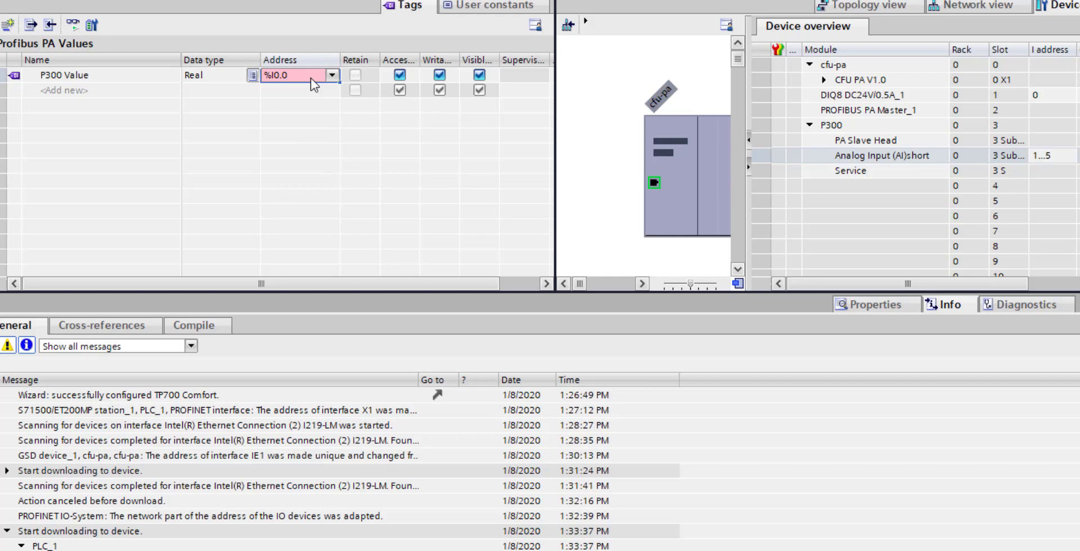
{"action": "left_click", "coordinate": [332, 76]}
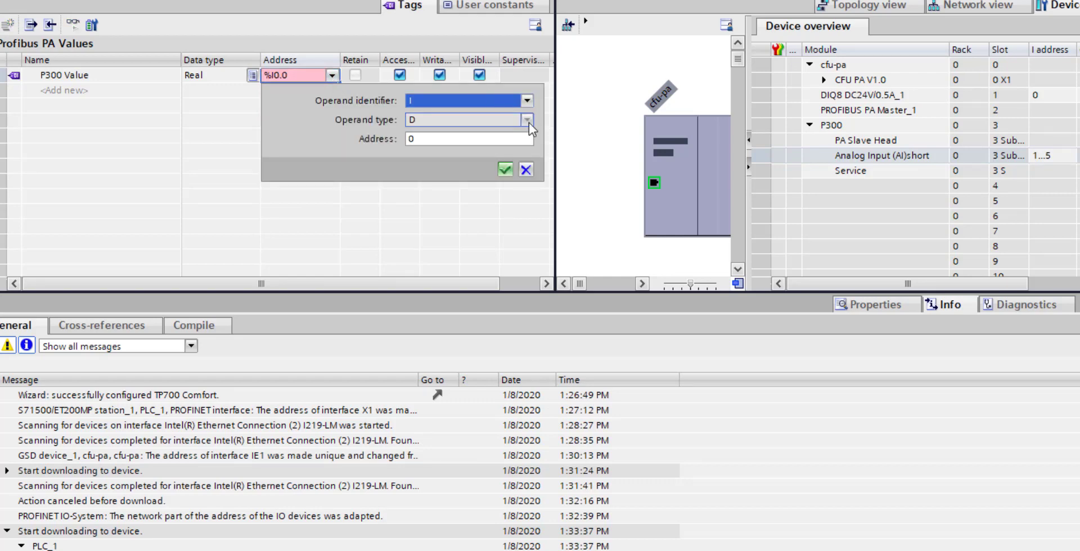
{"action": "left_click", "coordinate": [526, 139]}
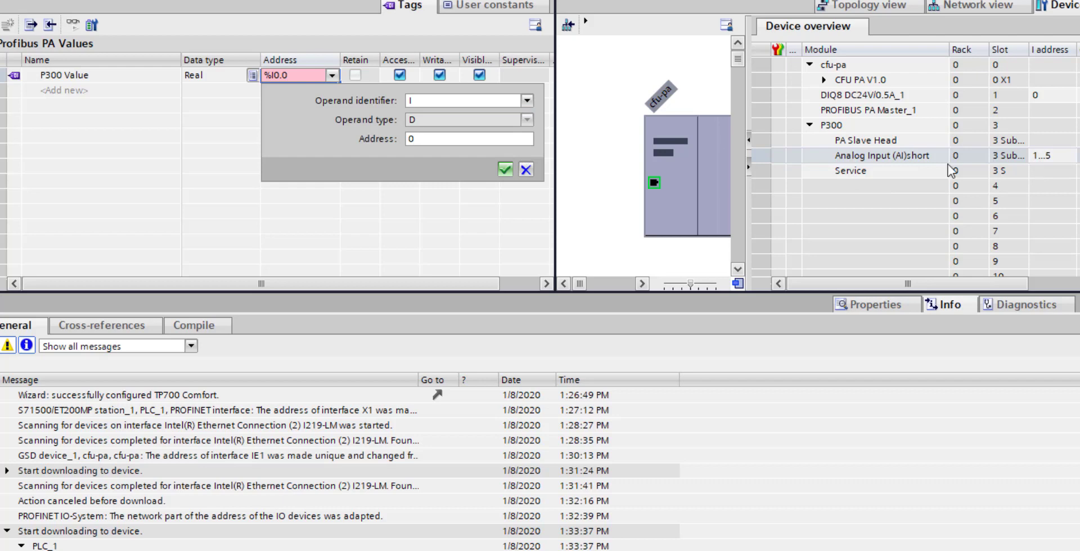
{"action": "double_click", "coordinate": [434, 139]}
{"action": "left_click", "coordinate": [505, 170]}
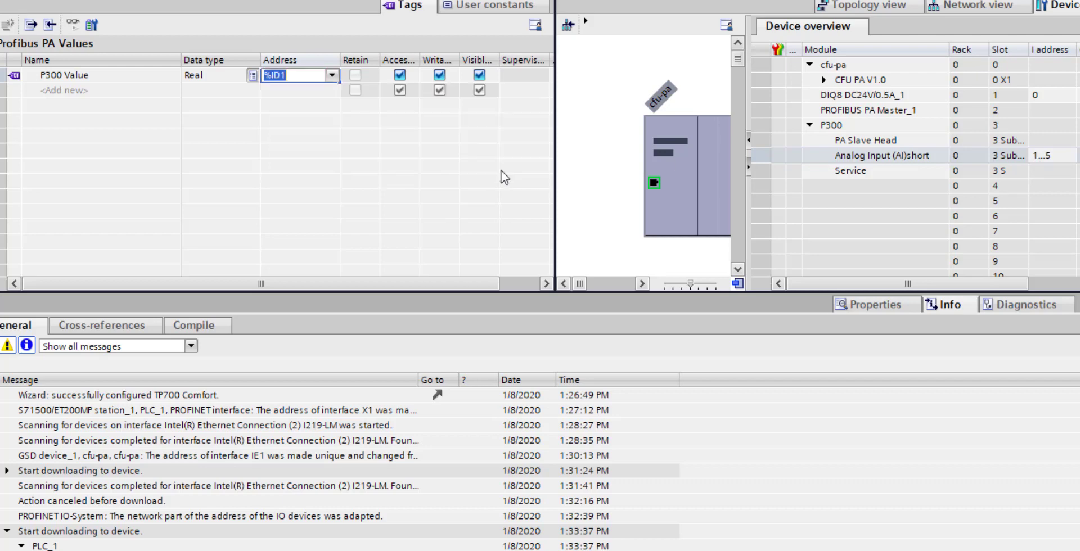
Step: Add a second tag named 'P300 Stauts' to the Profibus PA Values table
{"action": "left_click", "coordinate": [74, 90]}
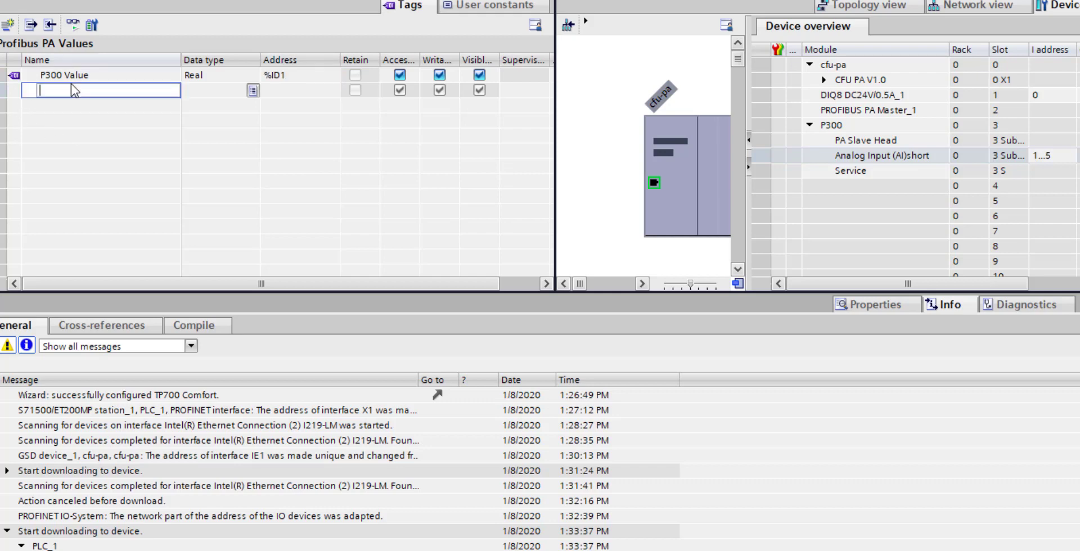
{"action": "type", "text": "P33"}
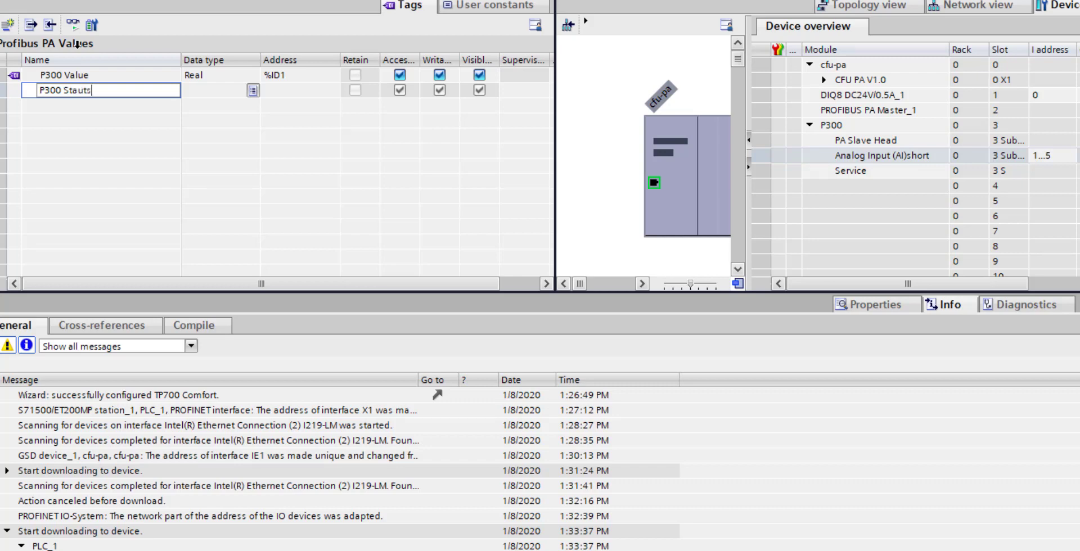
{"action": "left_click", "coordinate": [278, 112]}
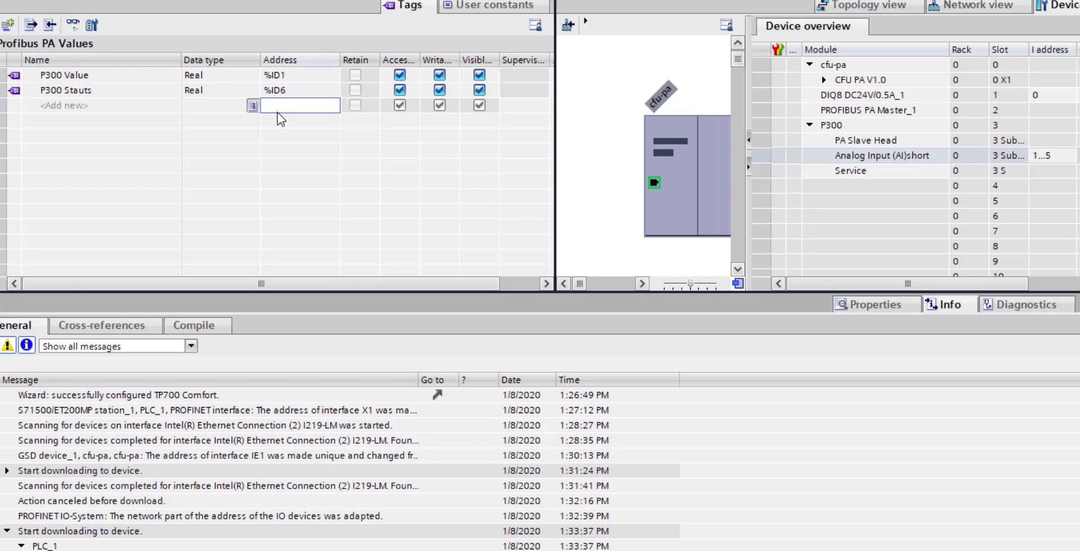
{"action": "left_click", "coordinate": [327, 92]}
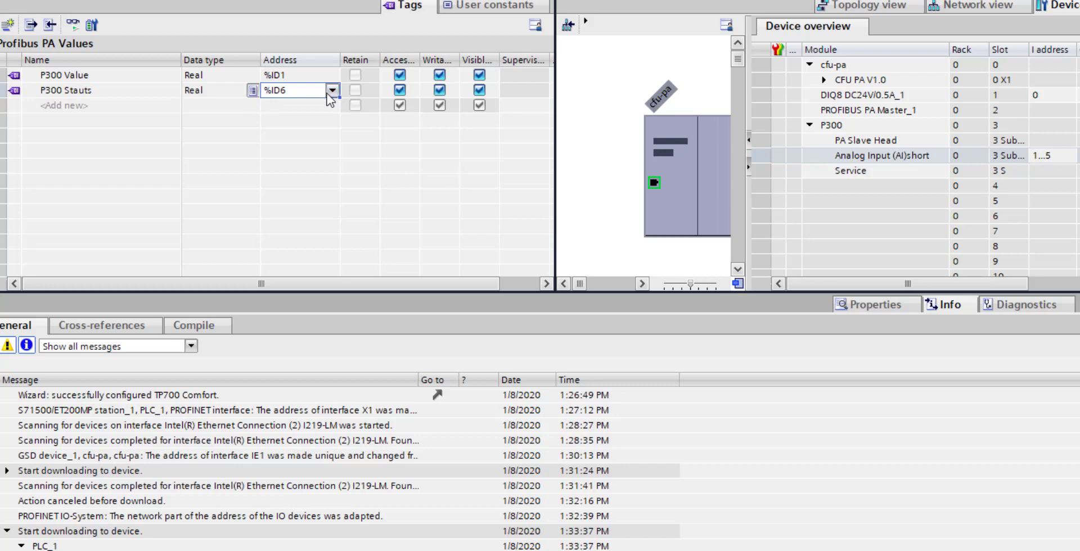
{"action": "left_click", "coordinate": [329, 92]}
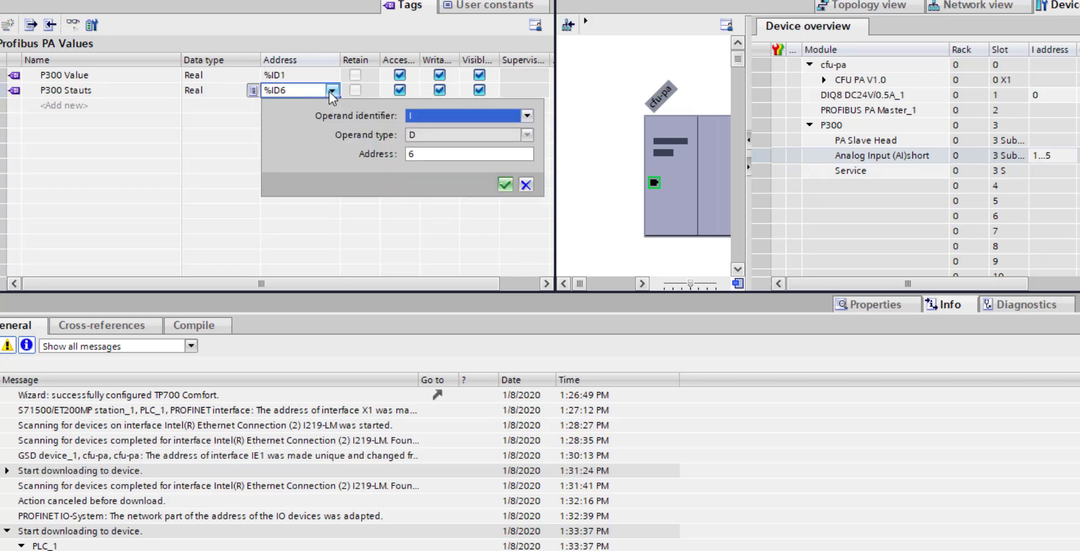
{"action": "left_click", "coordinate": [528, 137]}
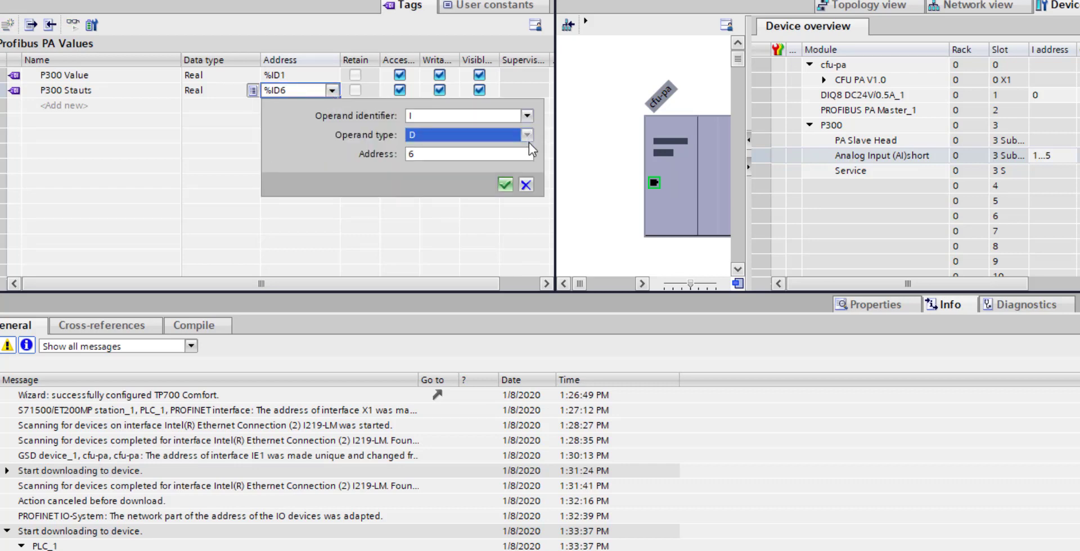
{"action": "left_click", "coordinate": [222, 123]}
Step: Set P300 Stauts to data type Byte at input address %IB5
{"action": "left_click", "coordinate": [216, 93]}
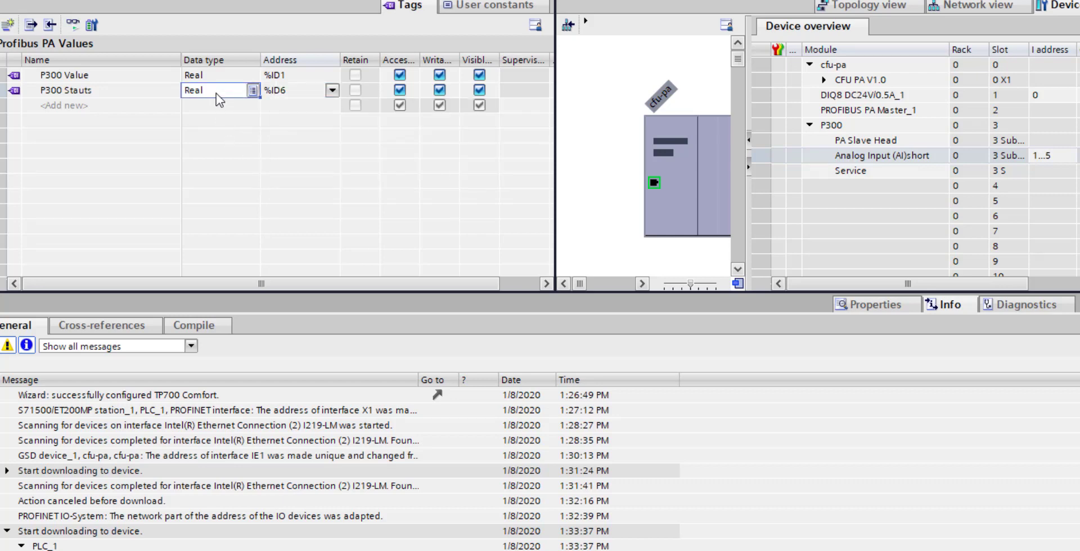
{"action": "left_click", "coordinate": [215, 93]}
{"action": "type", "text": "byte"}
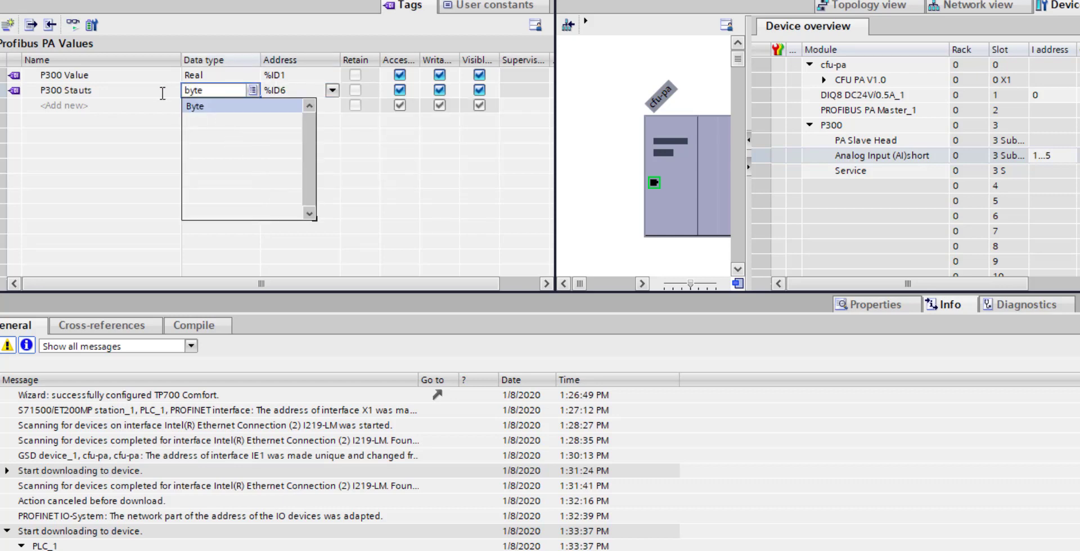
{"action": "key", "text": "Return"}
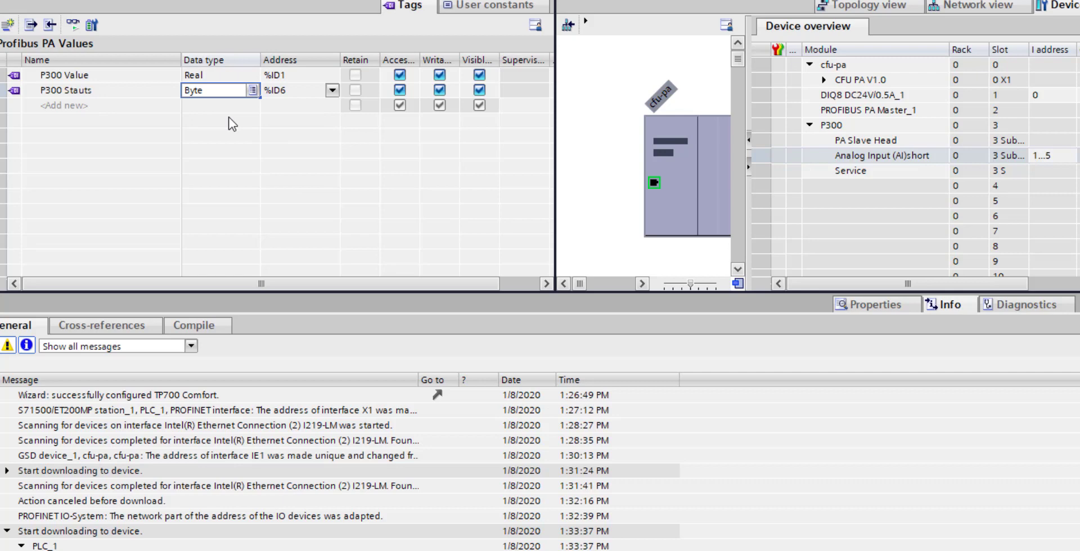
{"action": "left_click", "coordinate": [333, 92]}
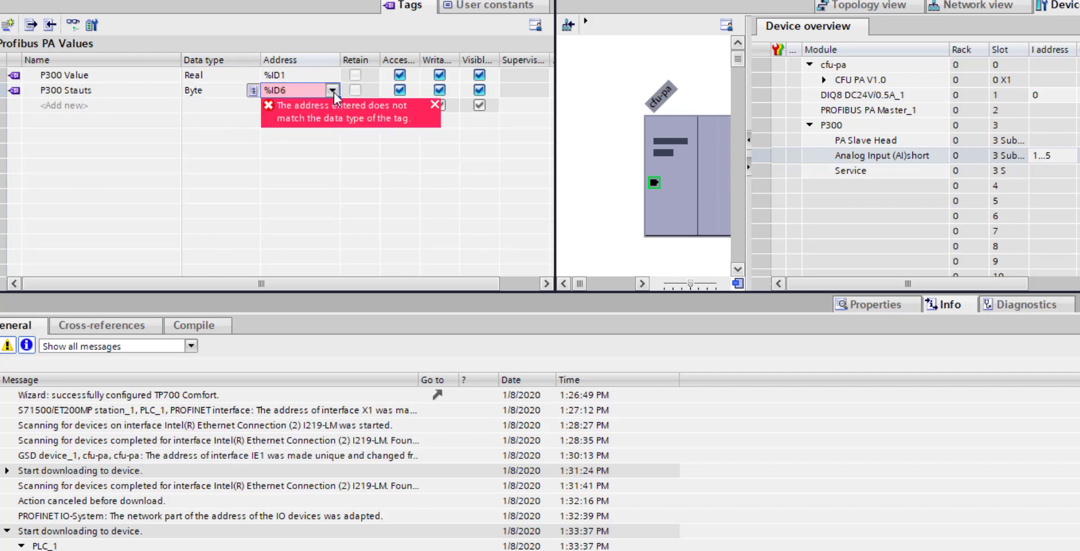
{"action": "left_click", "coordinate": [333, 90]}
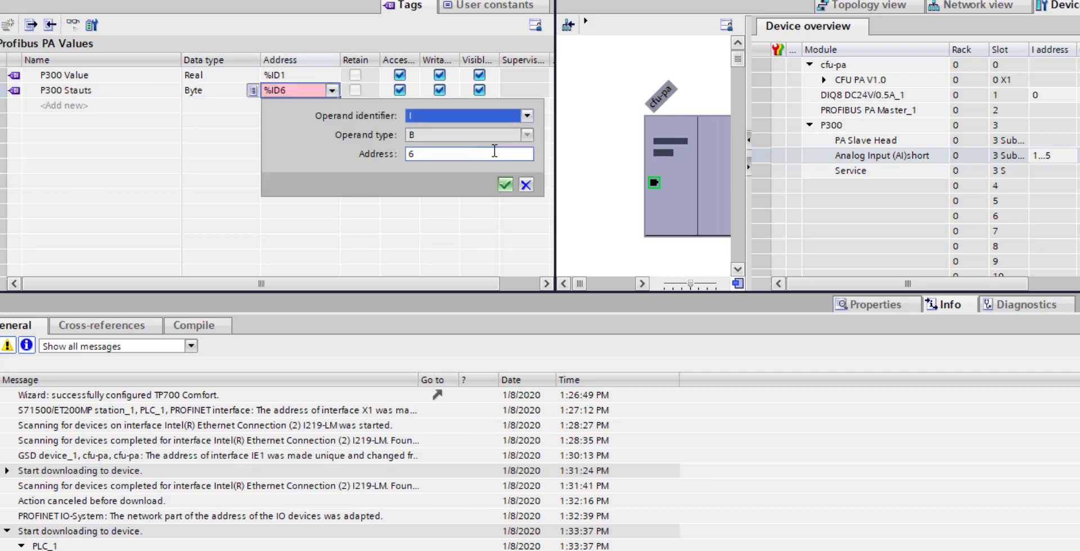
{"action": "key", "text": "Tab"}
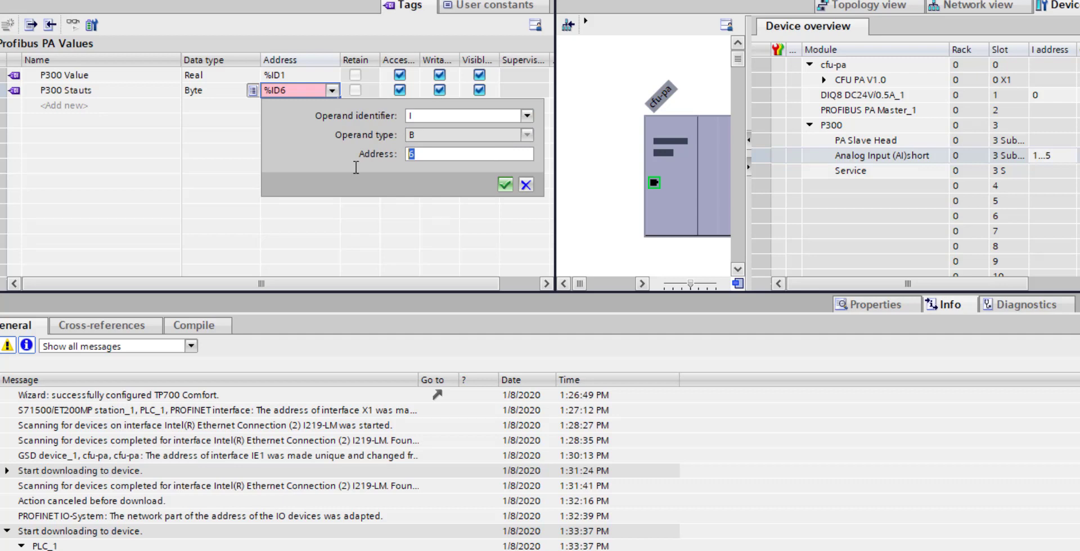
{"action": "type", "text": "5"}
{"action": "key", "text": "Return"}
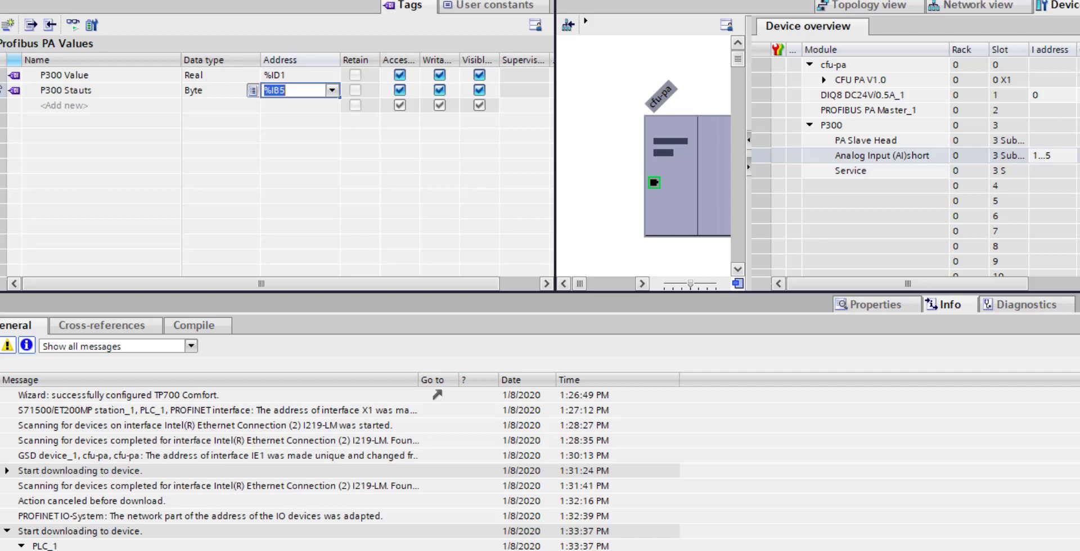
{"action": "key", "text": "End"}
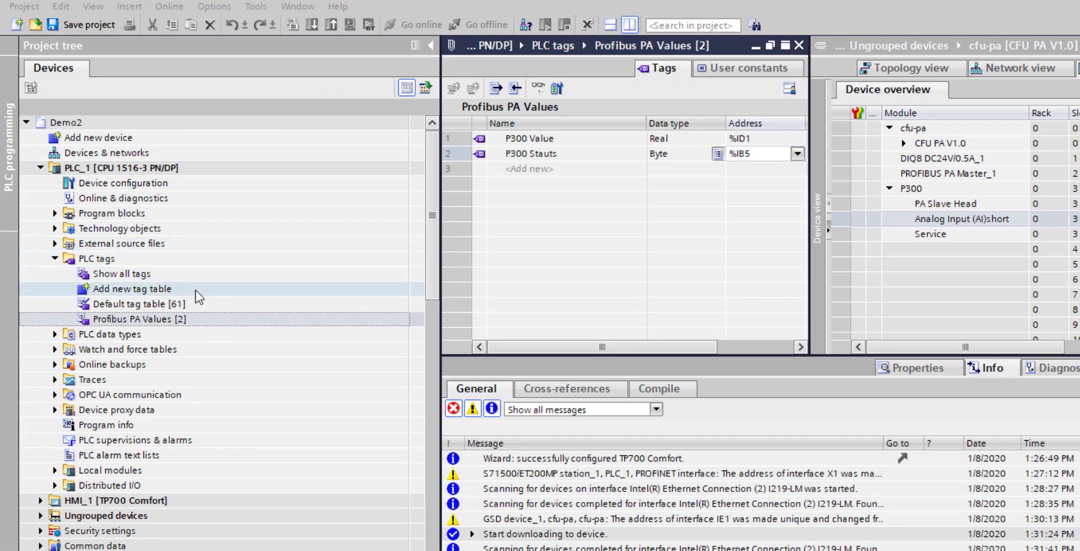
Step: Download the PLC_1 configuration to the device and monitor all Profibus PA Values tags online
{"action": "left_click", "coordinate": [130, 319]}
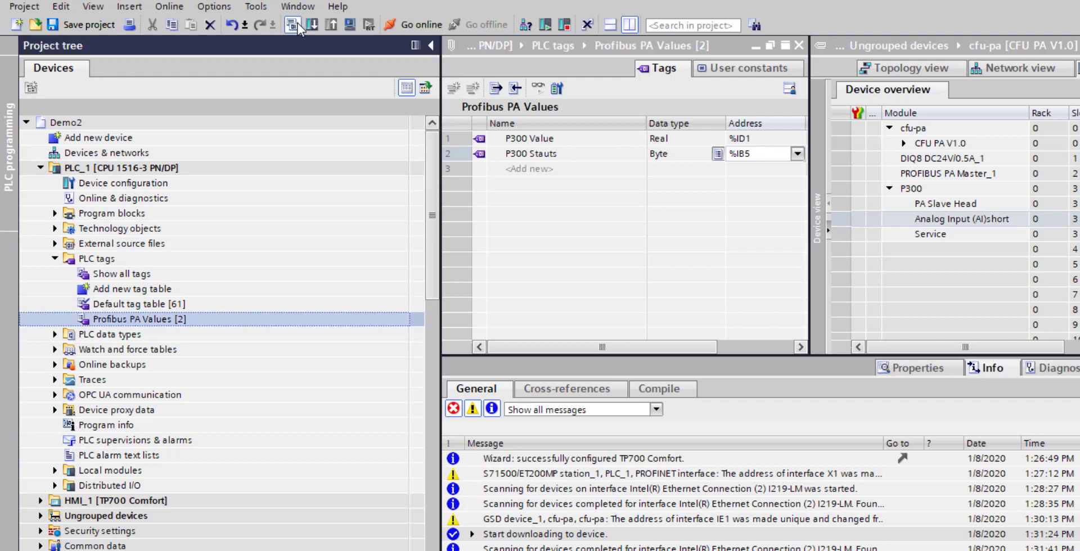
{"action": "left_click", "coordinate": [317, 23]}
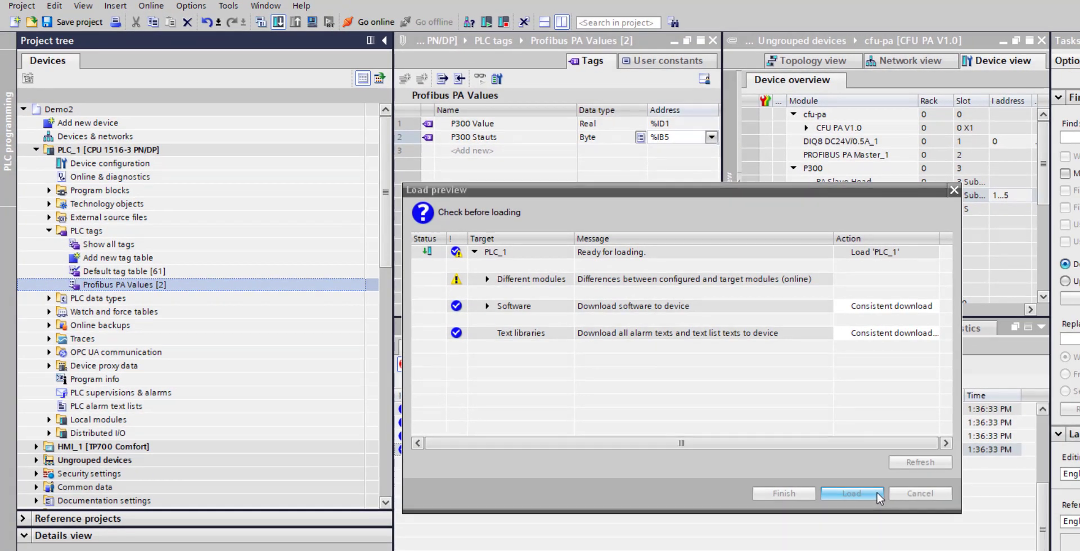
{"action": "left_click", "coordinate": [900, 505]}
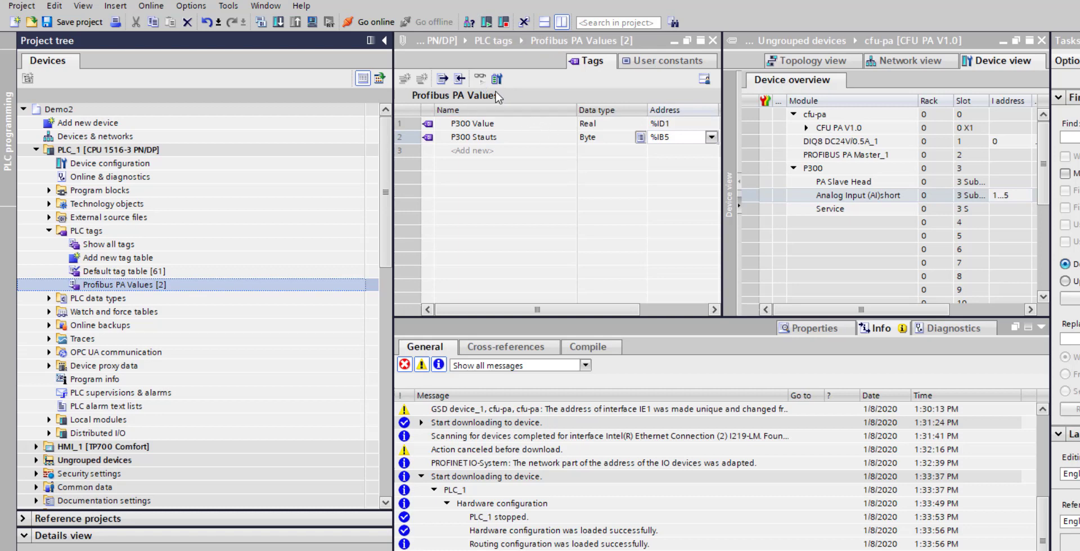
{"action": "left_click", "coordinate": [482, 137]}
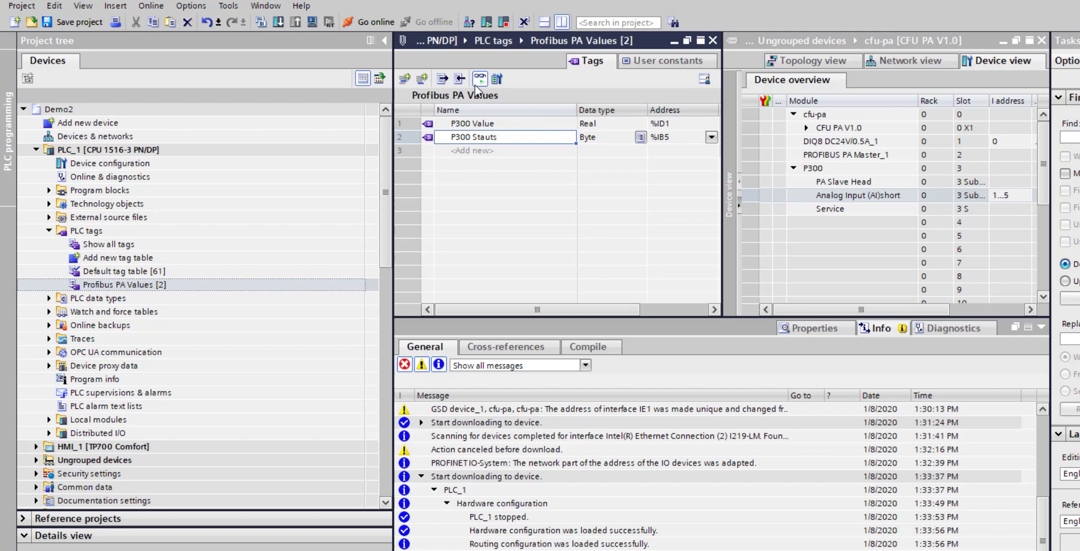
{"action": "left_click", "coordinate": [479, 78]}
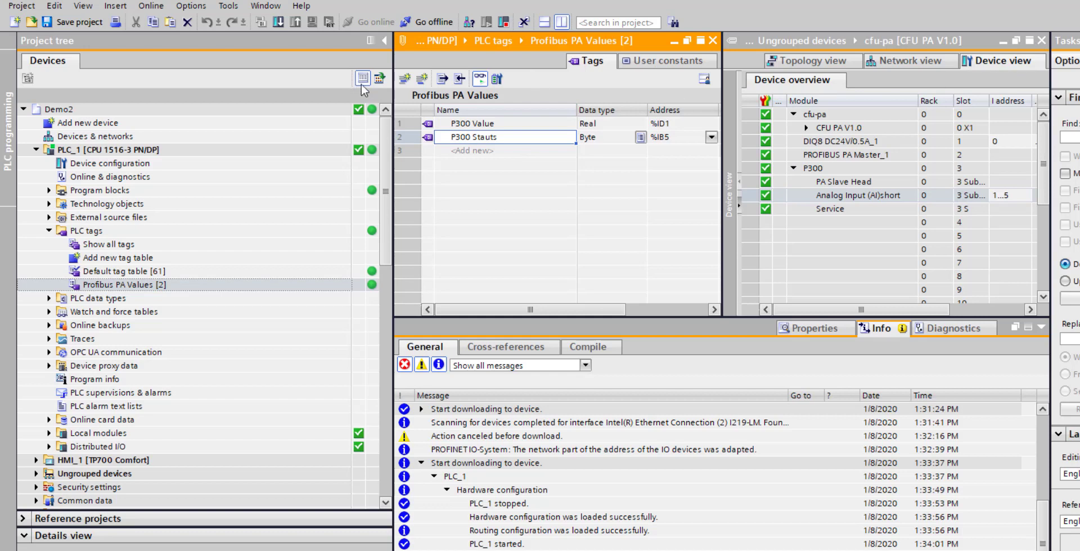
Step: Widen the tag editor to show the live P300 monitor values, then go offline from PLC_1
{"action": "left_click_drag", "start_coordinate": [393, 101], "coordinate": [209, 105]}
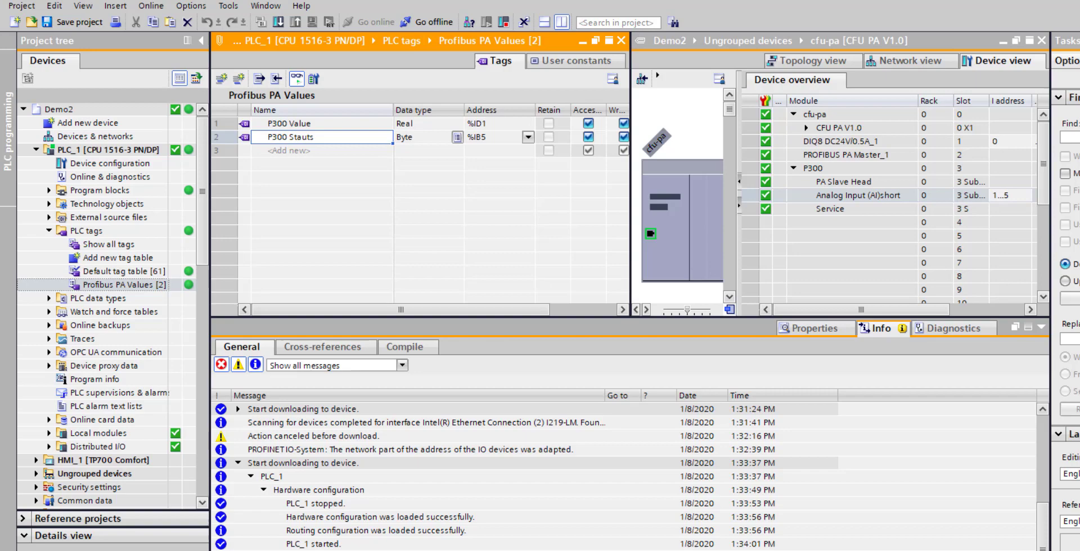
{"action": "left_click", "coordinate": [1060, 41]}
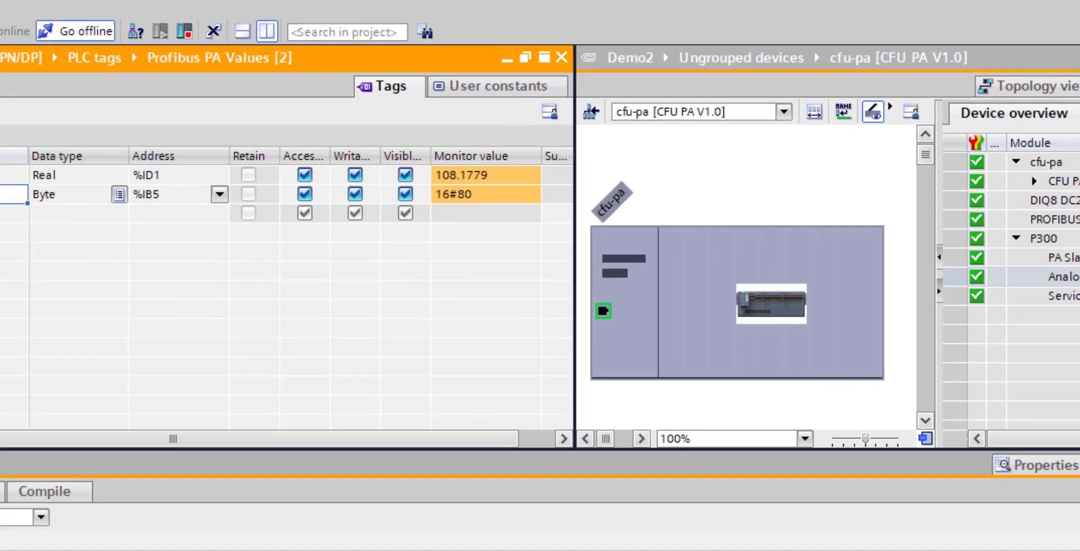
{"action": "key", "text": "ctrl+m"}
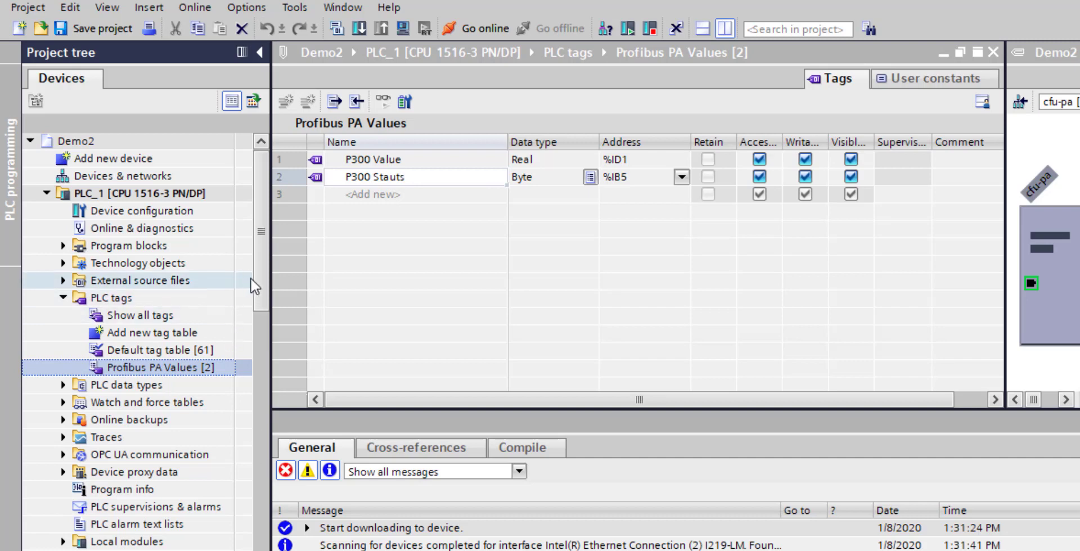
Step: Open HMI_1's Root screen from the Screens folder
{"action": "scroll", "coordinate": [269, 332], "scroll_direction": "down", "scroll_amount": 5}
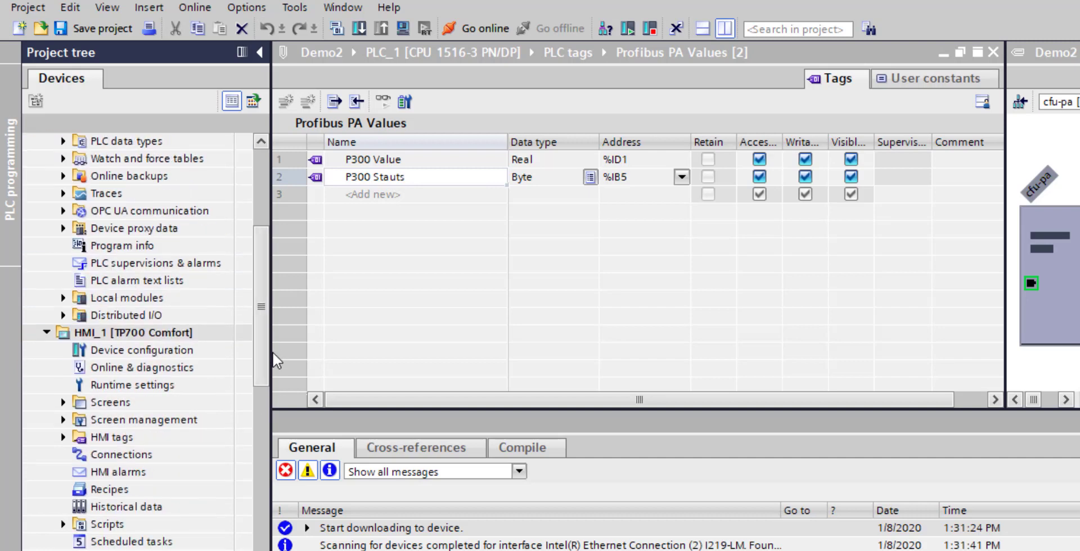
{"action": "left_click", "coordinate": [63, 402]}
{"action": "left_click", "coordinate": [142, 456]}
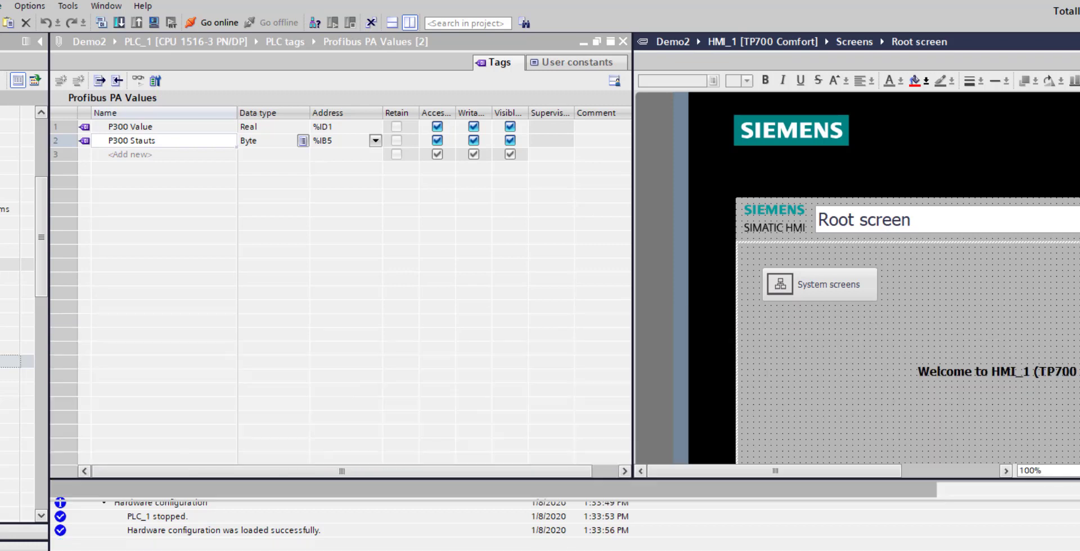
Step: Drag P300 Value and P300 Stauts onto the Root screen as I/O fields, stacked vertically
{"action": "left_click", "coordinate": [52, 126]}
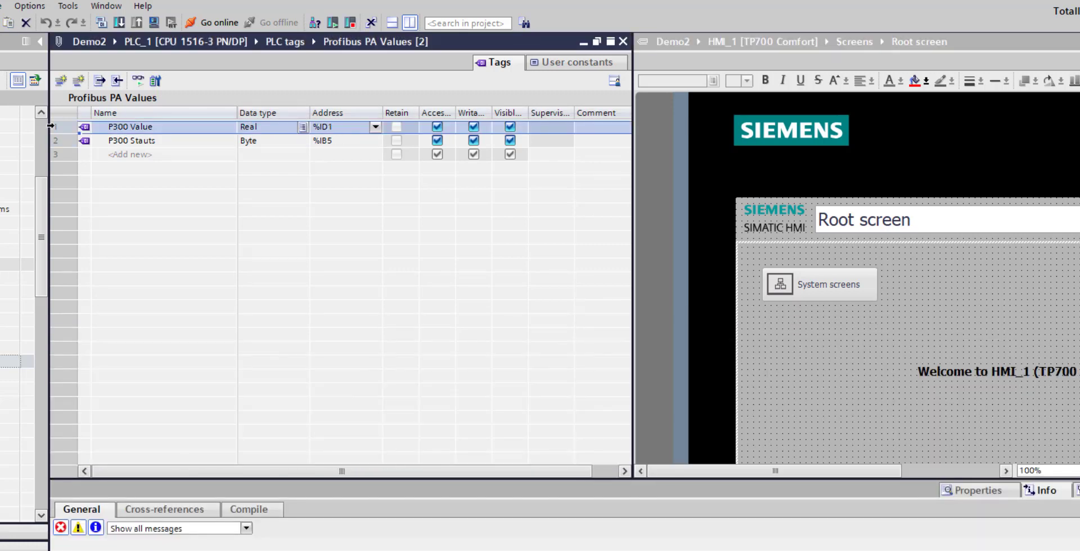
{"action": "left_click", "coordinate": [63, 140], "text": "shift"}
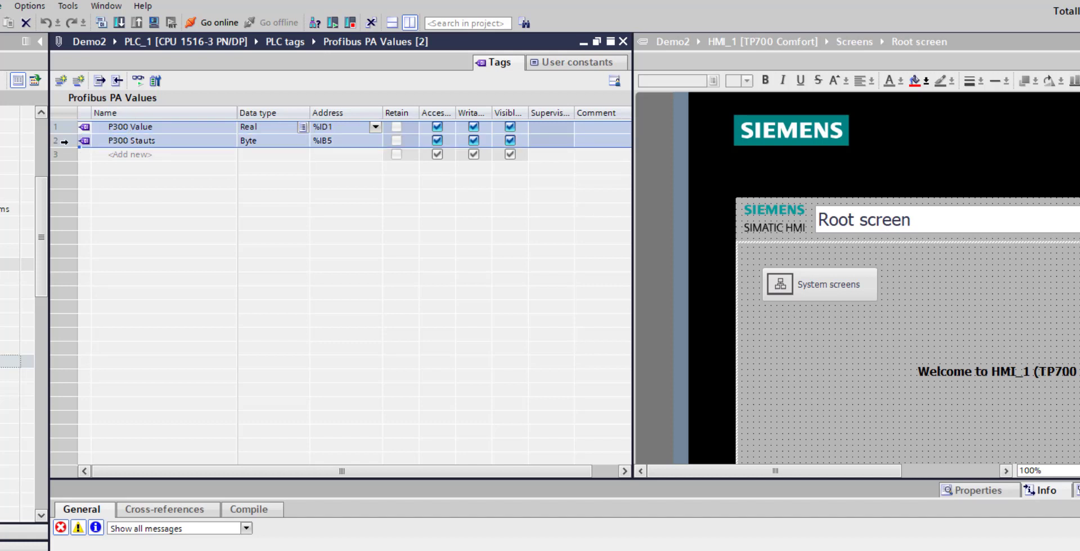
{"action": "left_click_drag", "start_coordinate": [137, 147], "coordinate": [816, 353]}
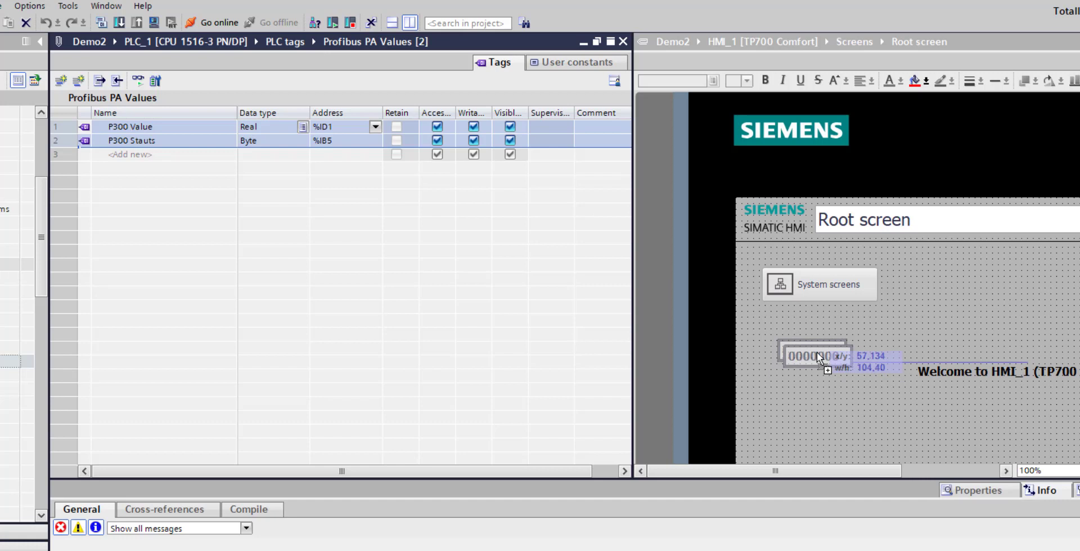
{"action": "left_click_drag", "start_coordinate": [817, 352], "coordinate": [815, 394]}
{"action": "left_click", "coordinate": [844, 363]}
{"action": "left_click", "coordinate": [821, 382]}
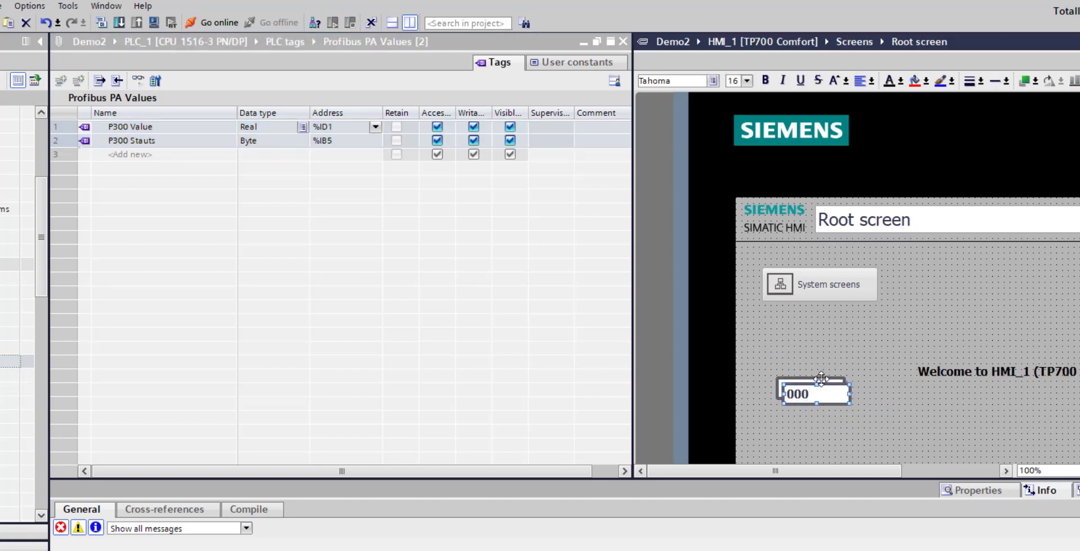
{"action": "left_click_drag", "start_coordinate": [822, 377], "coordinate": [825, 349]}
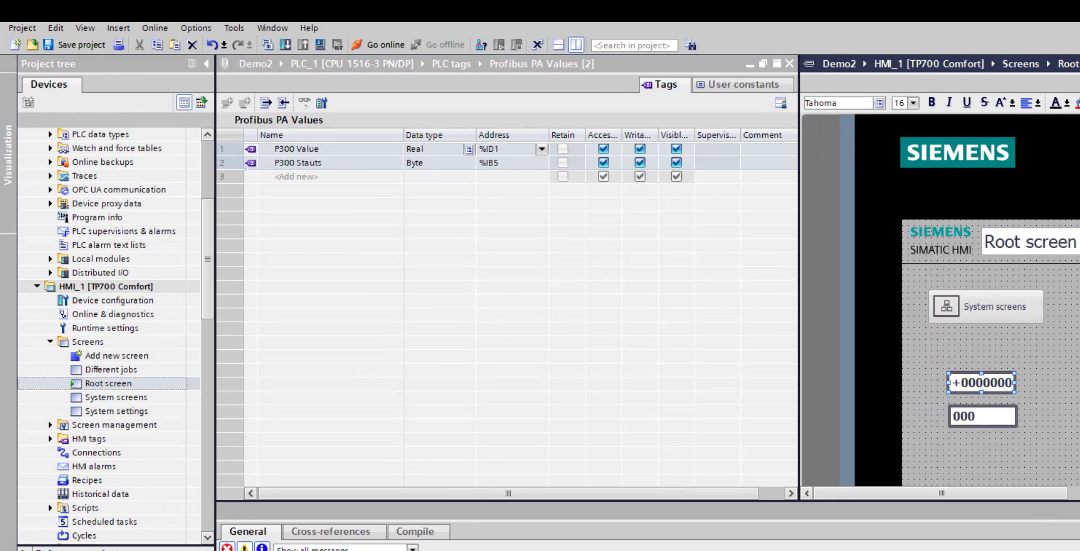
{"action": "right_click", "coordinate": [113, 385]}
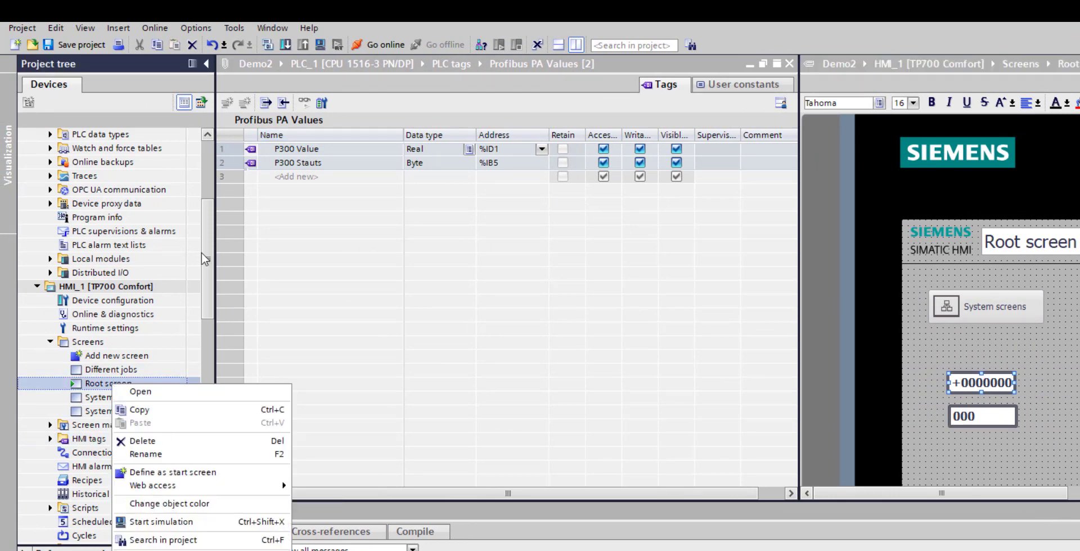
{"action": "left_click", "coordinate": [319, 46]}
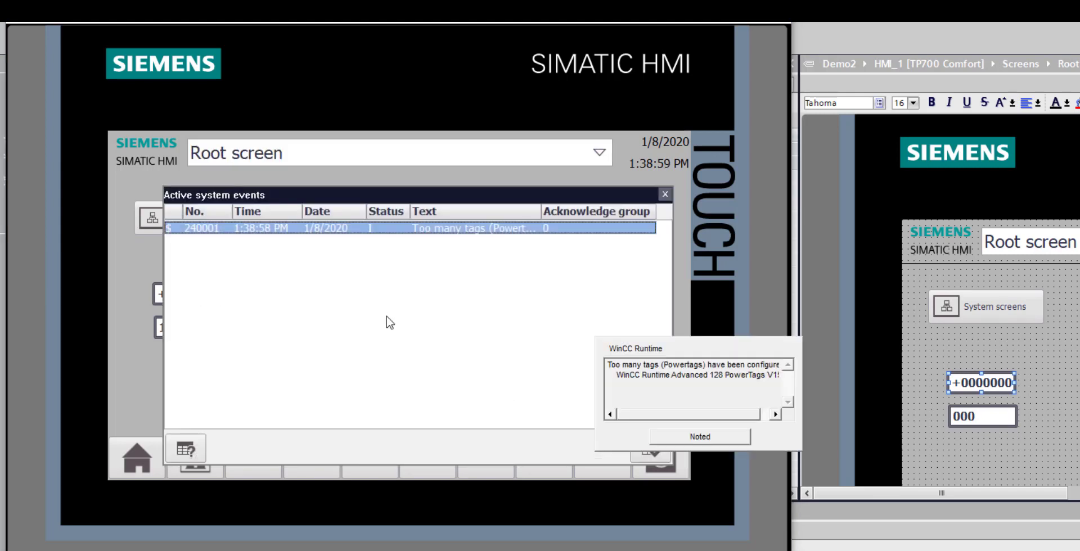
{"action": "left_click", "coordinate": [681, 438]}
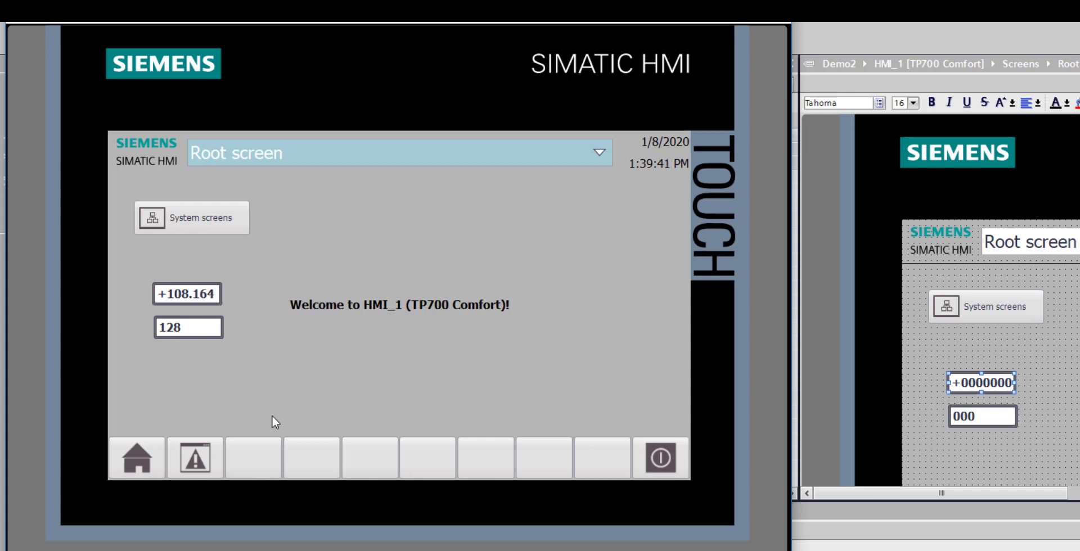
{"action": "left_click", "coordinate": [208, 460]}
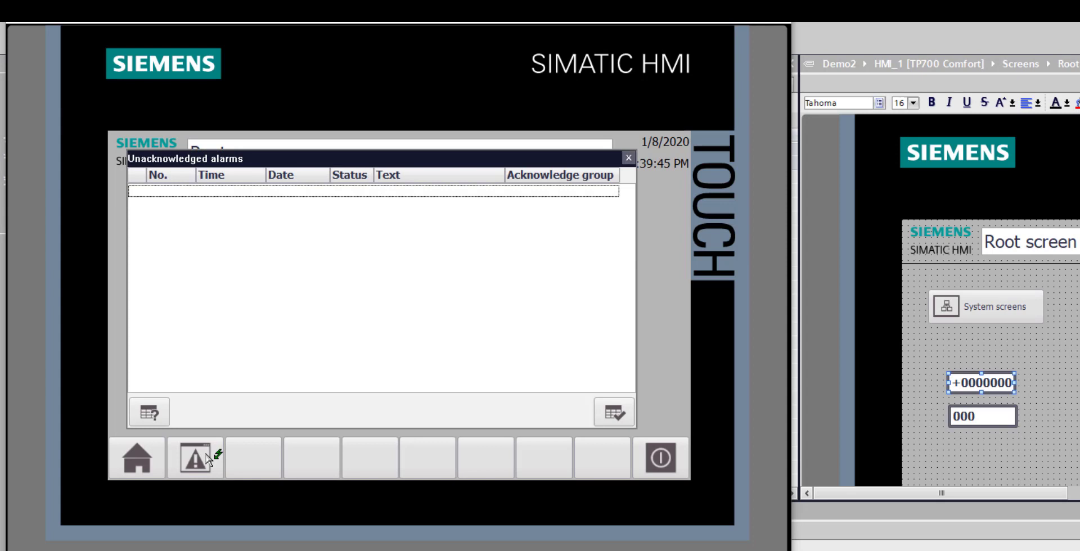
{"action": "left_click", "coordinate": [629, 158]}
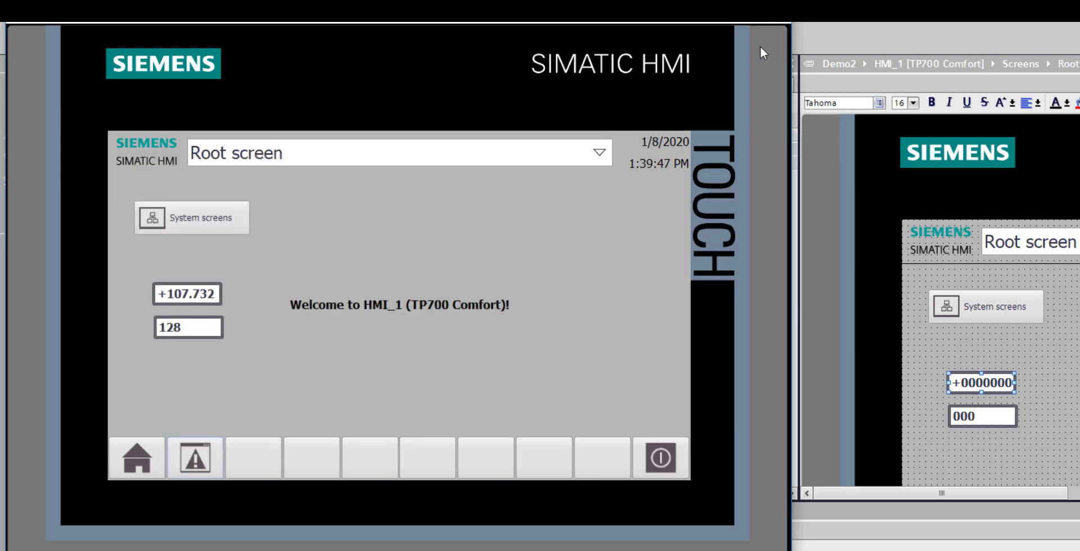
{"action": "left_click", "coordinate": [784, 27]}
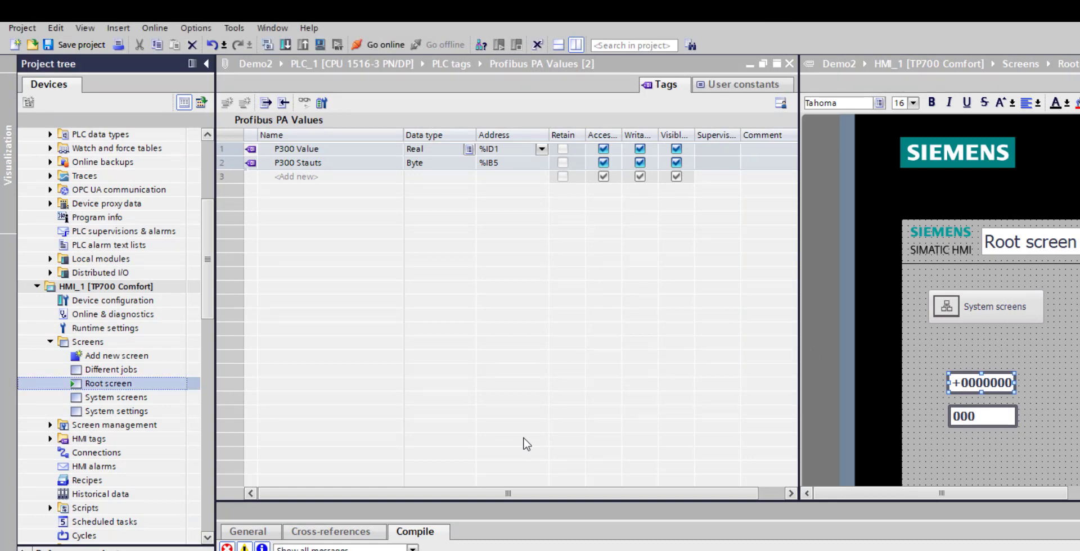
Step: Save the Demo2 project
{"action": "left_click", "coordinate": [86, 49]}
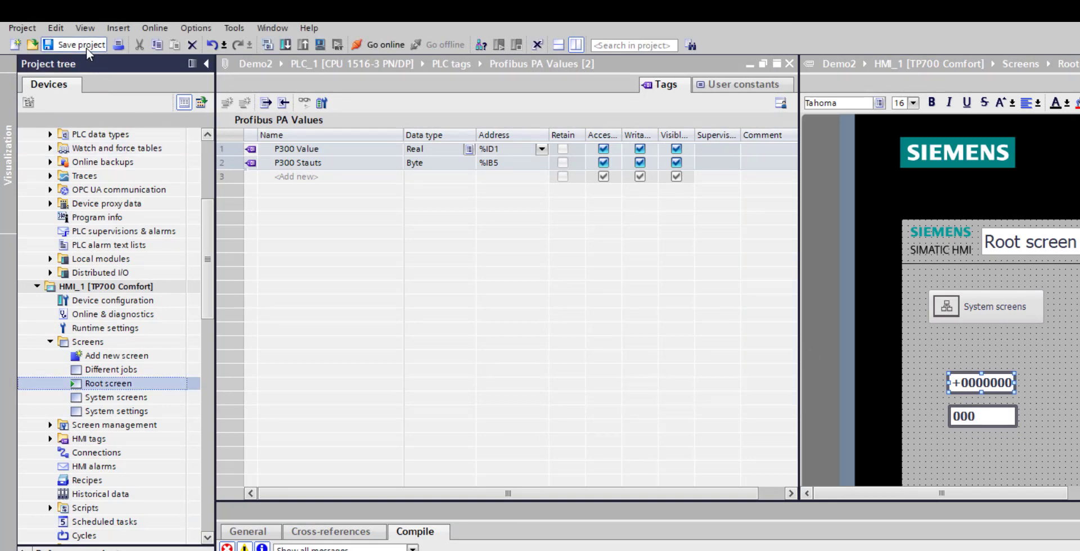